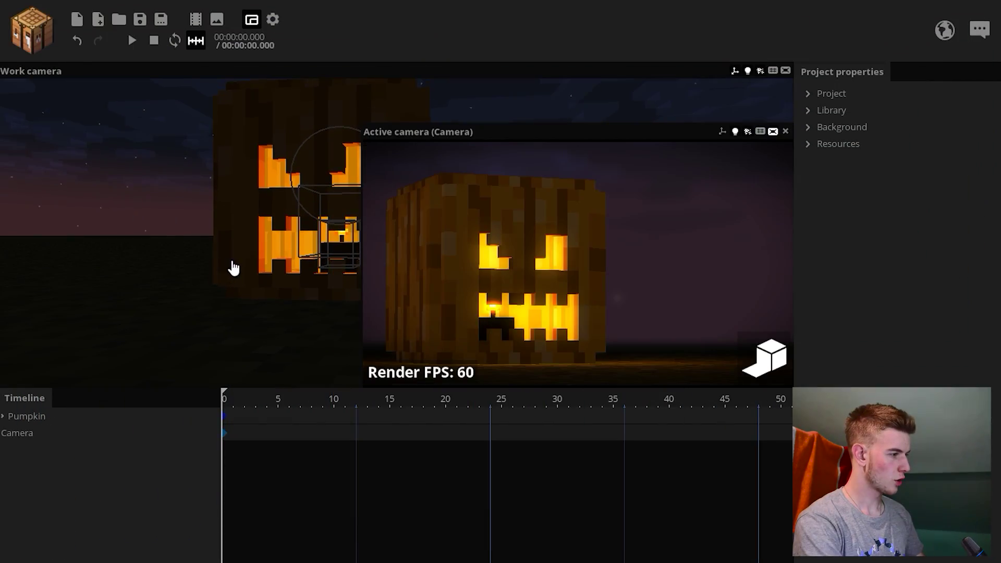
Step: Examine the carved pumpkin scene from several angles through the work camera and the scene camera
{"action": "scroll", "coordinate": [257, 268], "scroll_direction": "up", "scroll_amount": 3}
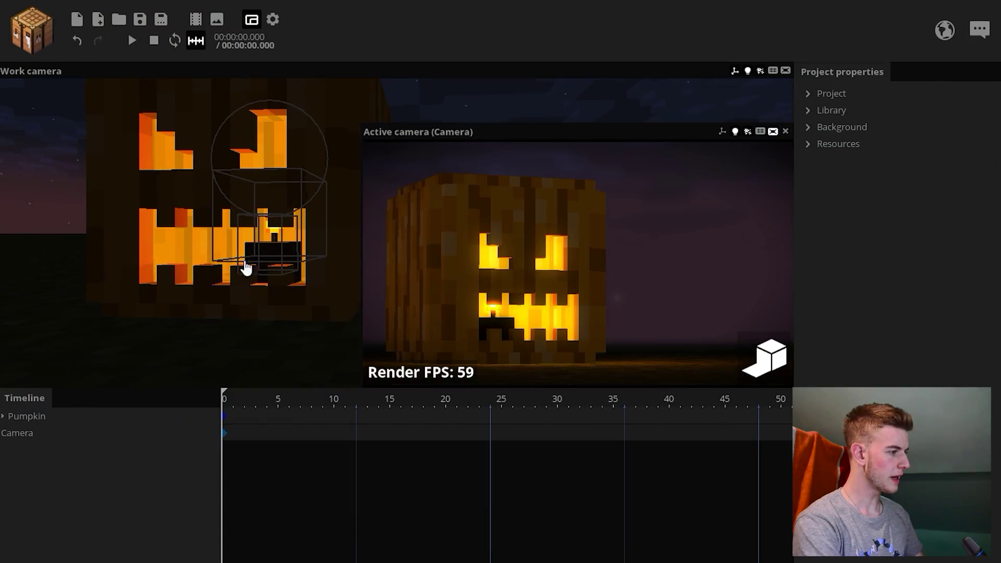
{"action": "left_click", "coordinate": [257, 267]}
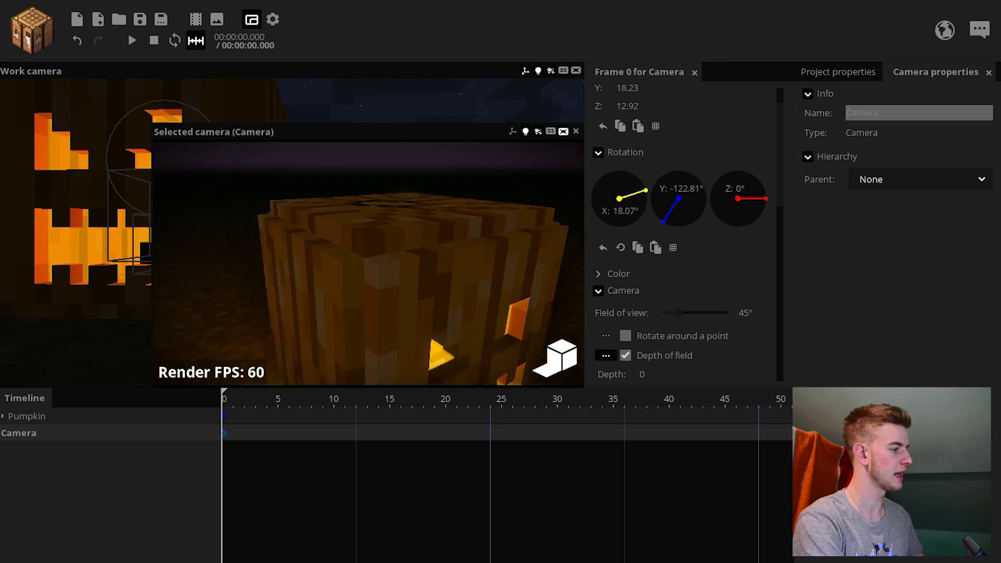
{"action": "key", "text": "w"}
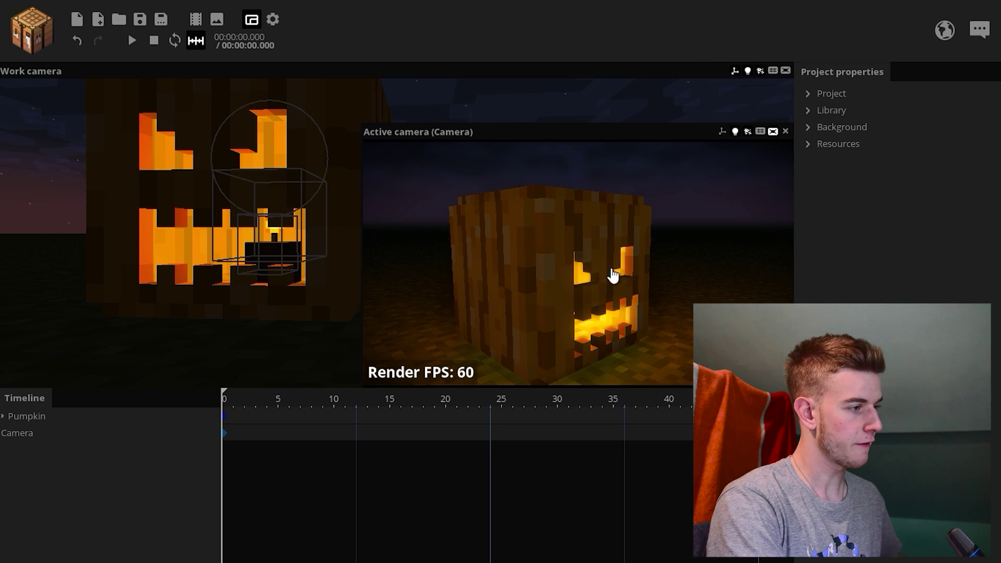
{"action": "key", "text": "d"}
{"action": "right_click_drag", "start_coordinate": [608, 274], "coordinate": [589, 230]}
{"action": "key", "text": "e"}
{"action": "key", "text": "a"}
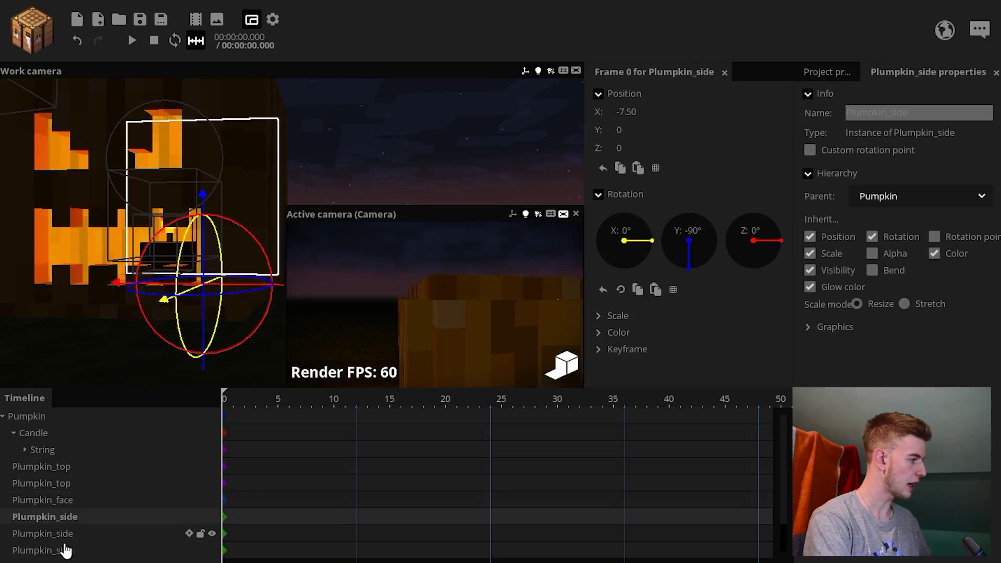
Step: Check the last visible Plumpkin_side part of the pumpkin and save the project
{"action": "left_click", "coordinate": [63, 550]}
{"action": "left_click", "coordinate": [465, 159]}
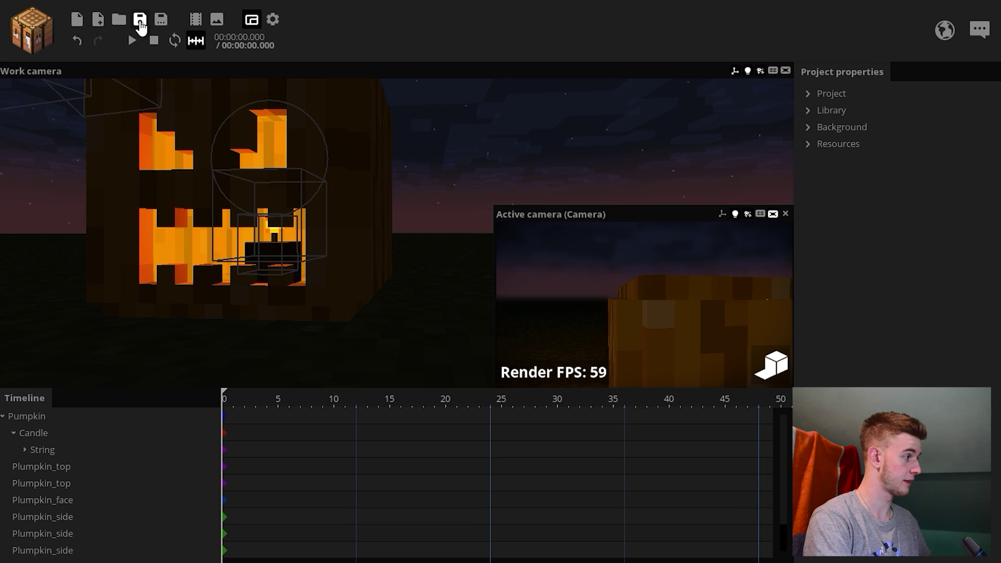
{"action": "left_click", "coordinate": [140, 21]}
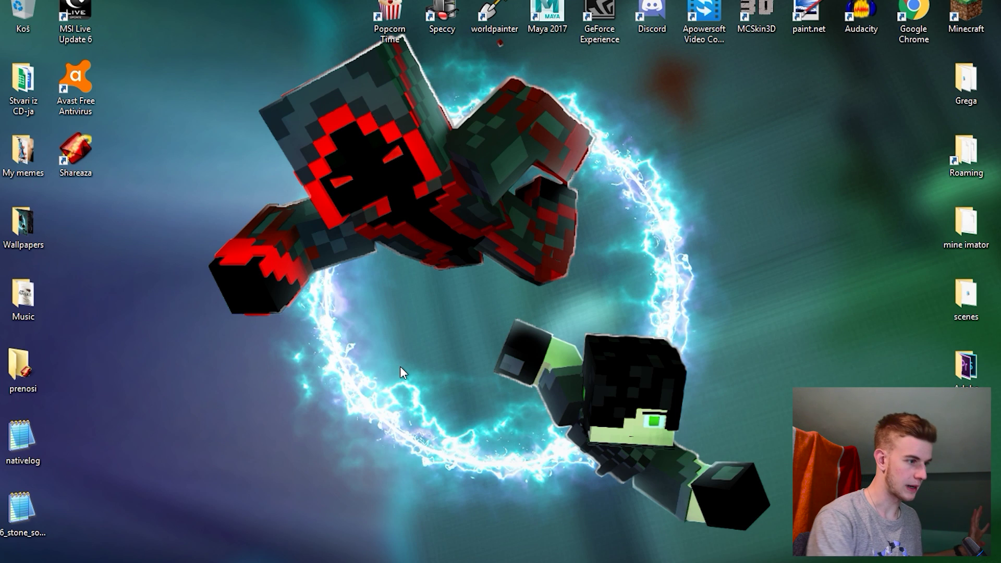
Step: Open the Data\Minecraft folder of Mine-imator 1.2.0 PRE-RELEASE from the mine imator folder on the desktop
{"action": "double_click", "coordinate": [964, 225]}
{"action": "left_click_drag", "start_coordinate": [806, 95], "coordinate": [757, 94]}
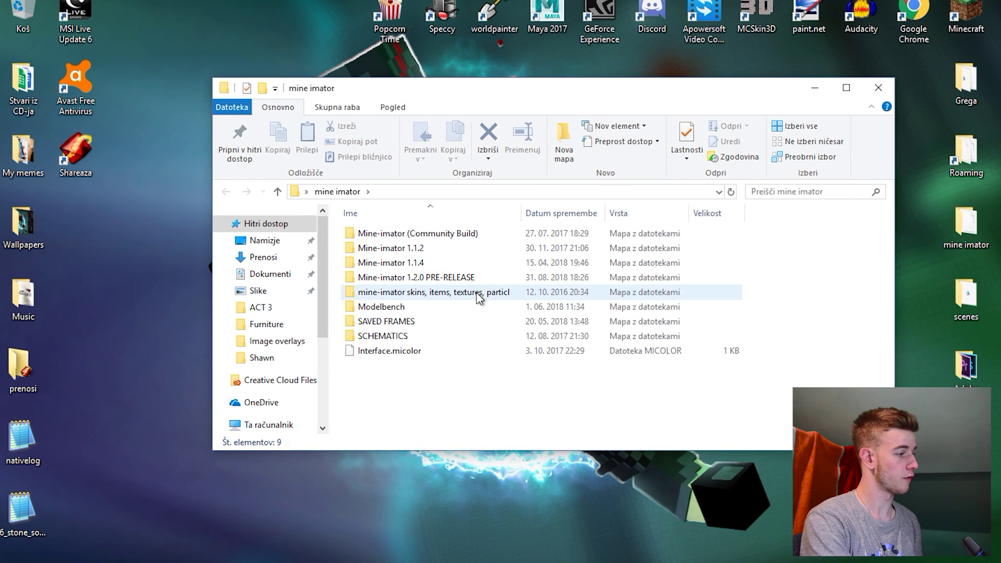
{"action": "double_click", "coordinate": [418, 281]}
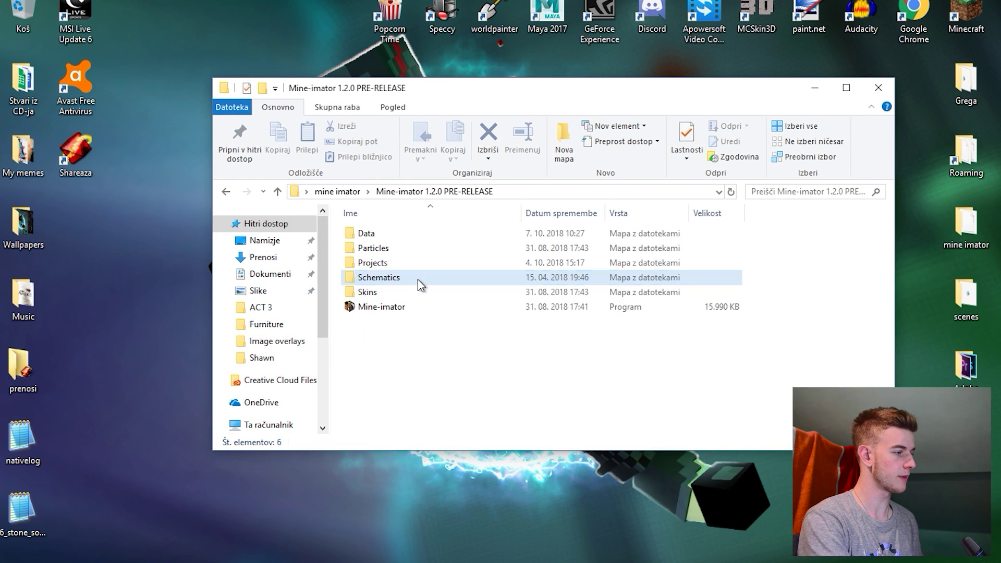
{"action": "double_click", "coordinate": [367, 234]}
{"action": "double_click", "coordinate": [396, 248]}
Step: Open the 1.13.1 ZIP archive in WinRAR and dismiss the purchase reminder
{"action": "left_click", "coordinate": [365, 249]}
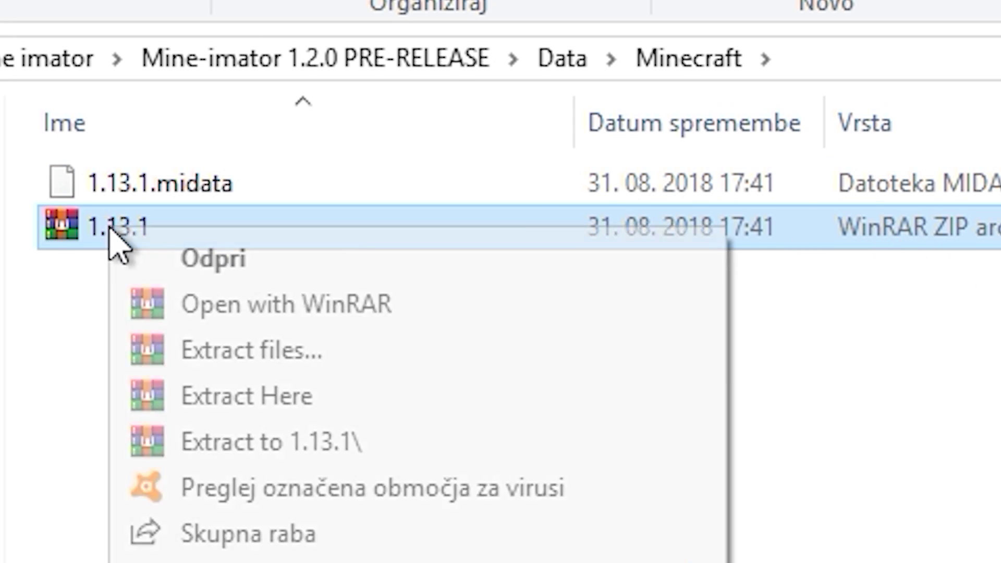
{"action": "right_click", "coordinate": [366, 248]}
{"action": "mouse_move", "coordinate": [553, 366]}
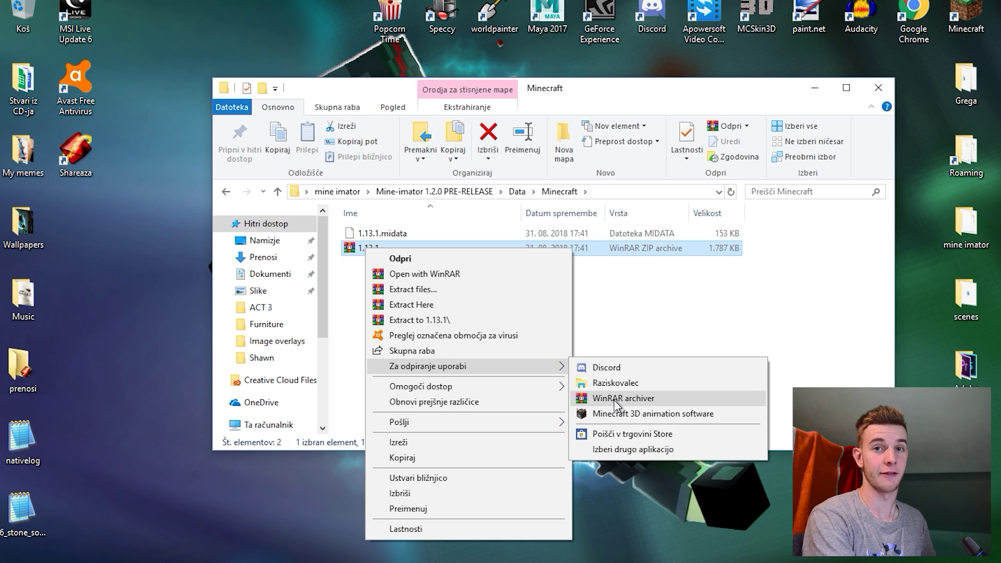
{"action": "left_click", "coordinate": [453, 295]}
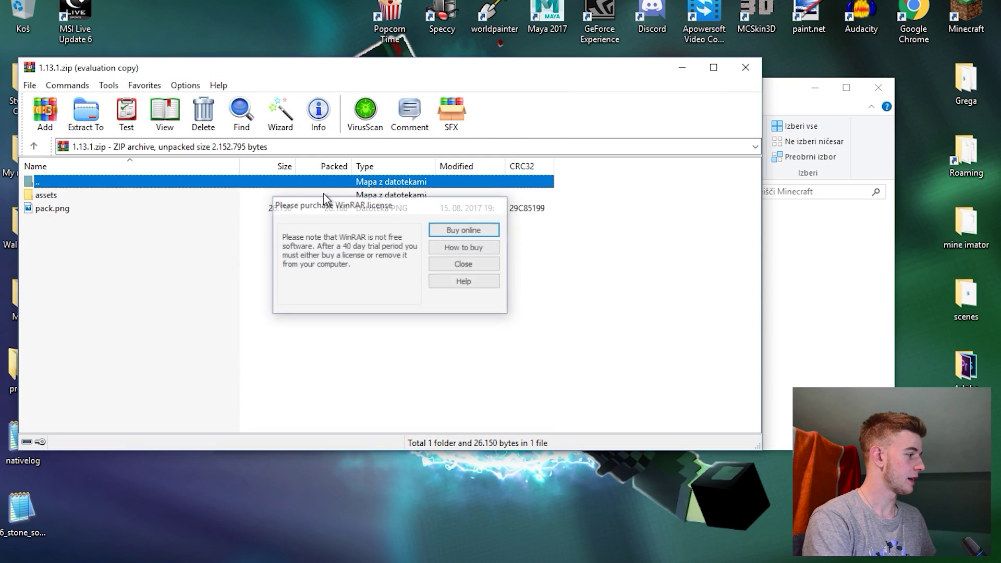
{"action": "key", "text": "Escape"}
Step: Go to the assets\minecraft\textures\block folder inside the archive
{"action": "double_click", "coordinate": [57, 195]}
{"action": "double_click", "coordinate": [58, 196]}
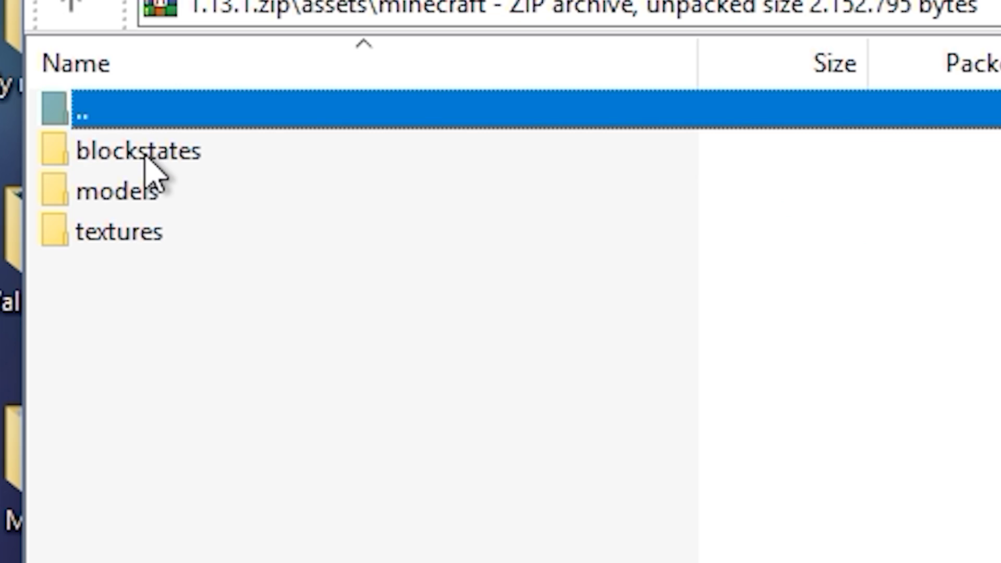
{"action": "double_click", "coordinate": [107, 234]}
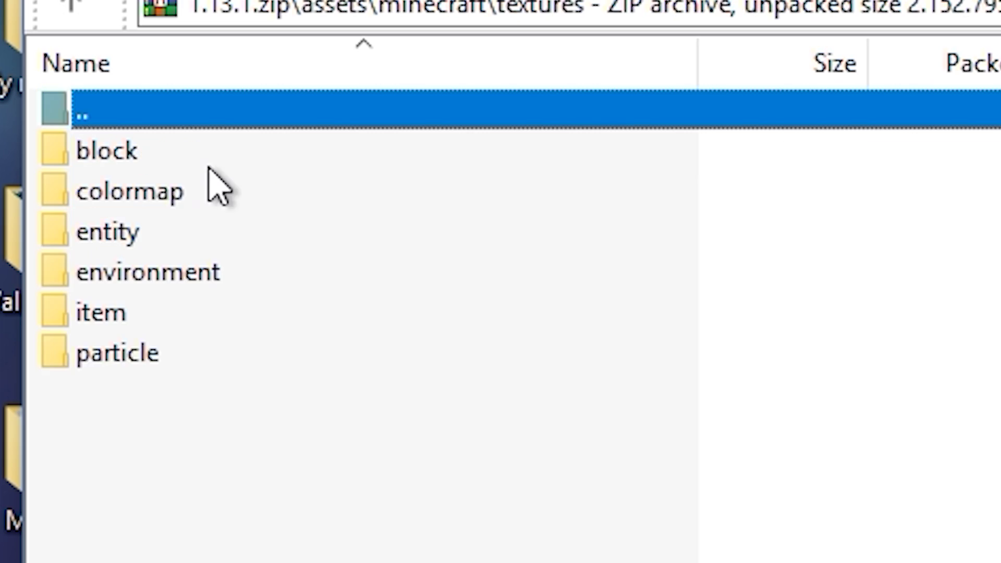
{"action": "double_click", "coordinate": [131, 162]}
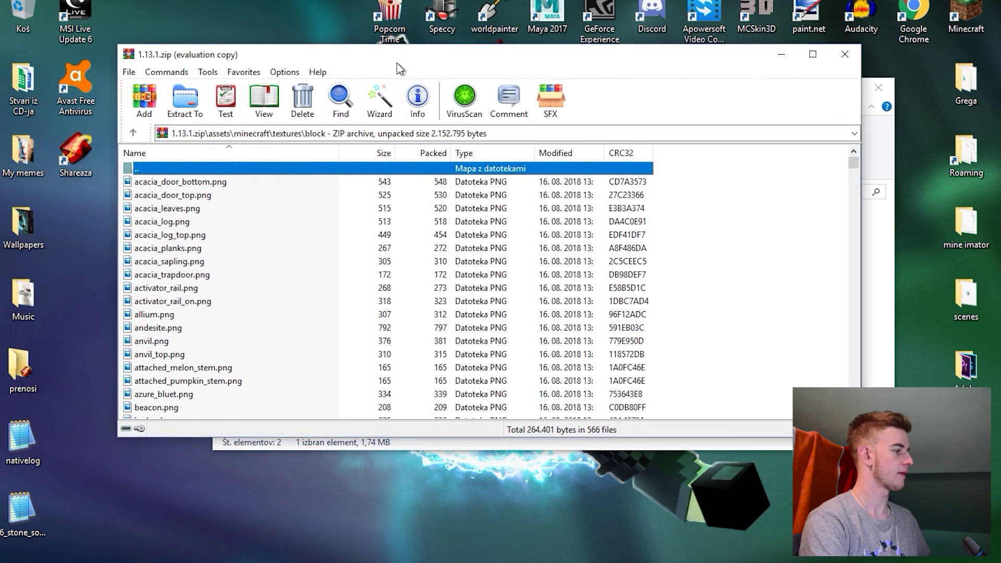
Step: Extract pumpkin_side.png and pumpkin_top.png from the archive's block folder to the desktop
{"action": "left_click", "coordinate": [101, 398]}
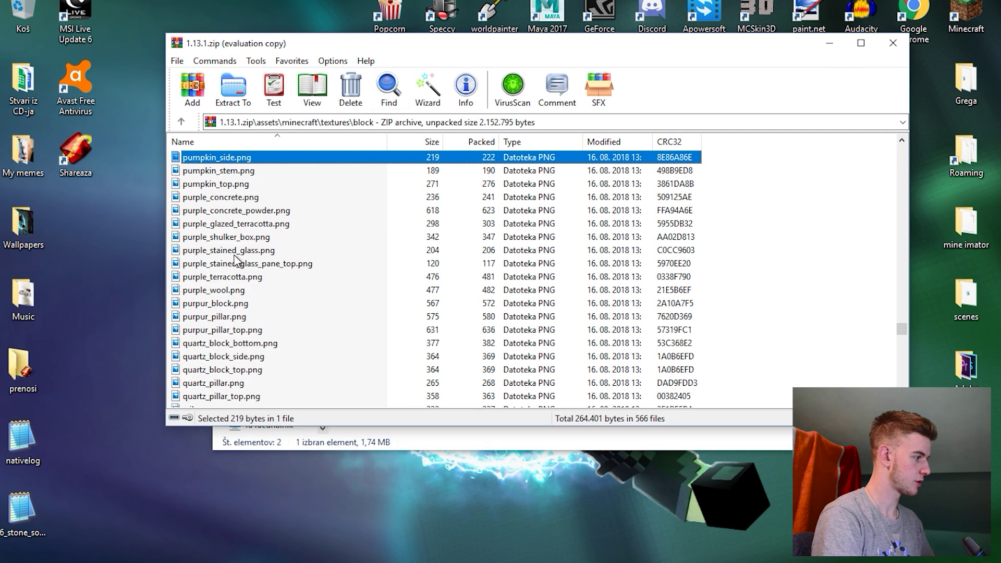
{"action": "scroll", "coordinate": [238, 243], "scroll_direction": "up", "scroll_amount": 1}
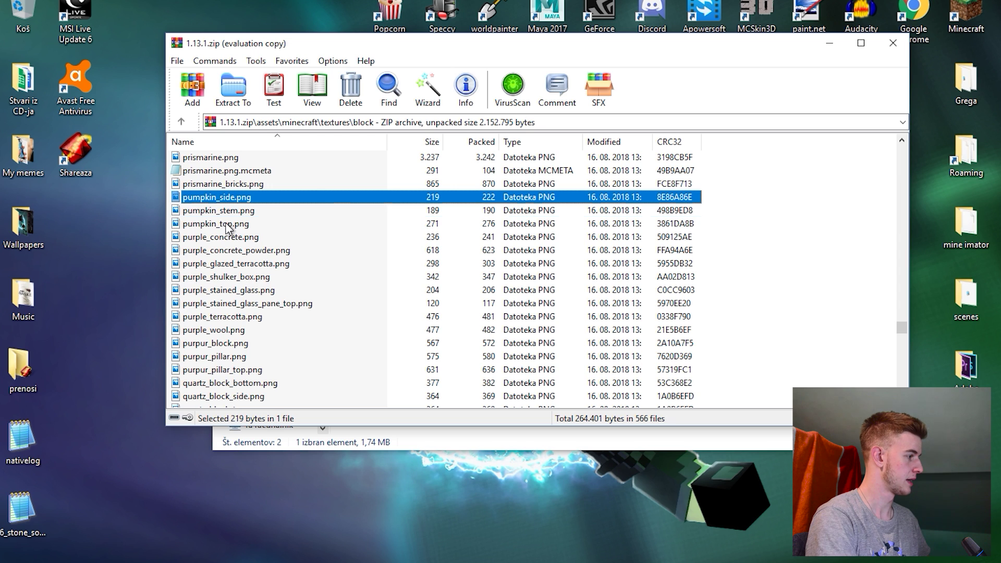
{"action": "left_click", "coordinate": [229, 273], "text": "ctrl"}
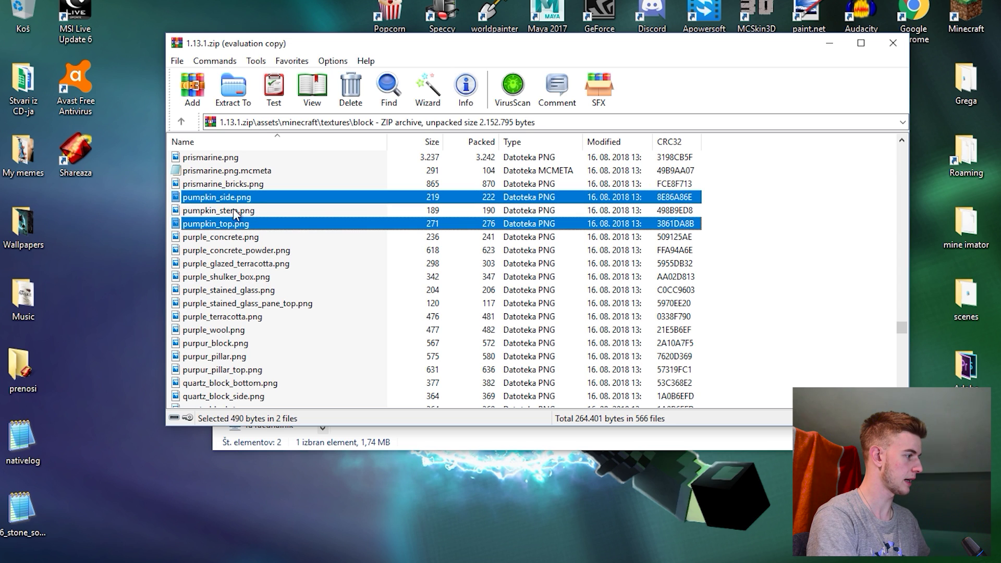
{"action": "left_click_drag", "start_coordinate": [209, 252], "coordinate": [157, 317]}
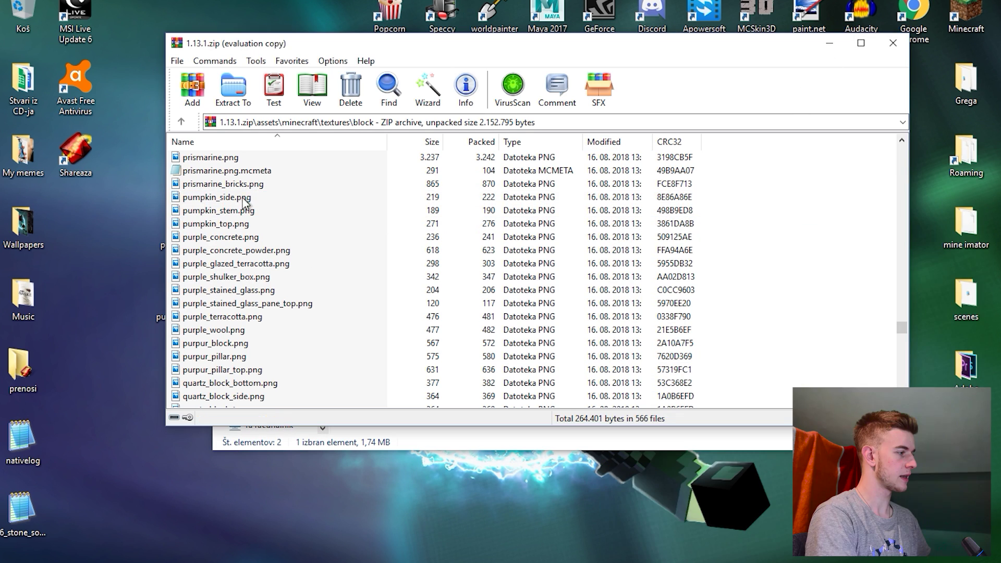
{"action": "left_click", "coordinate": [244, 199]}
{"action": "left_click", "coordinate": [242, 223]}
{"action": "left_click", "coordinate": [242, 199]}
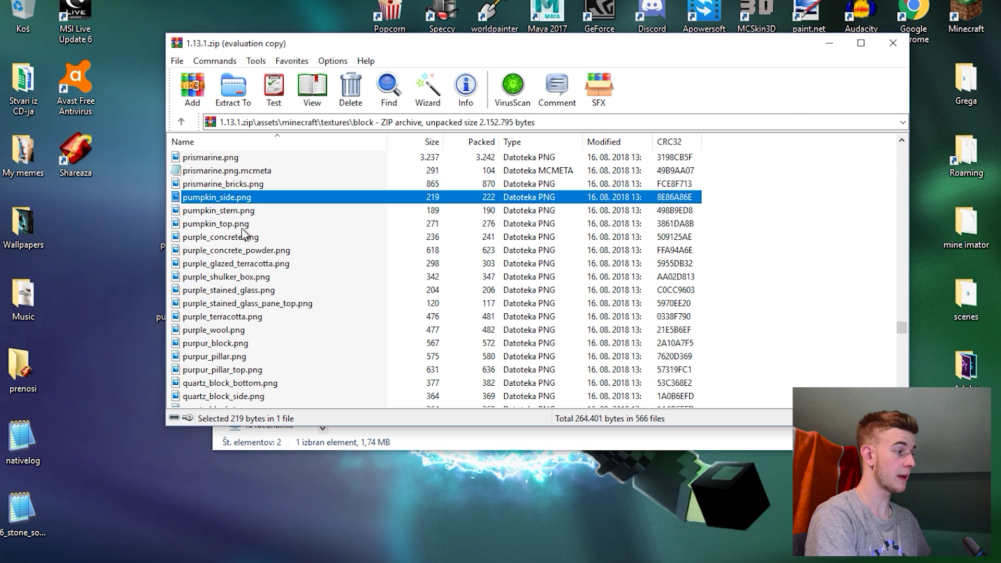
{"action": "left_click", "coordinate": [242, 224]}
{"action": "left_click", "coordinate": [245, 197]}
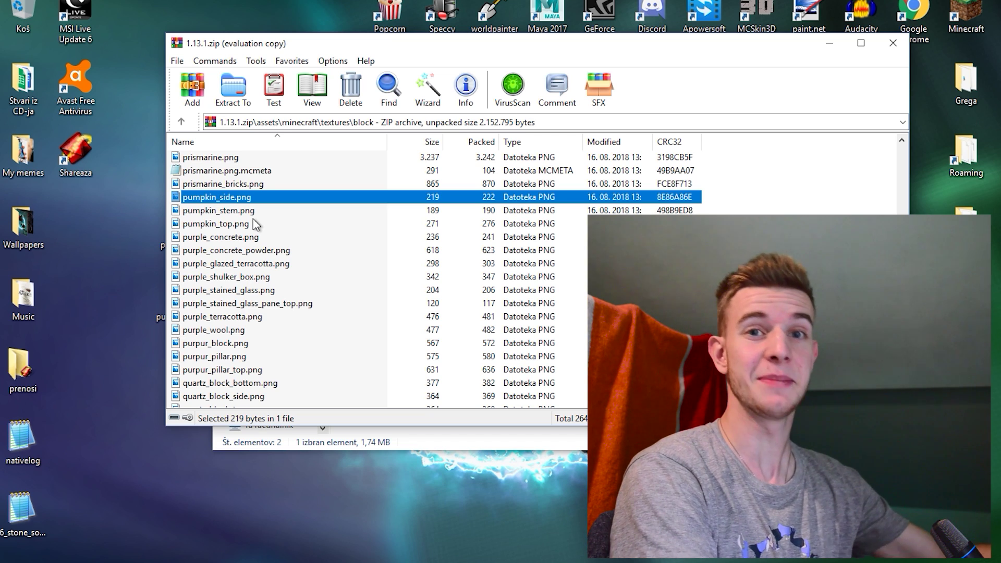
Step: Close the archive and its folder, and open Items in the mine-imator skins, items, textures, particles folder
{"action": "left_click", "coordinate": [903, 49]}
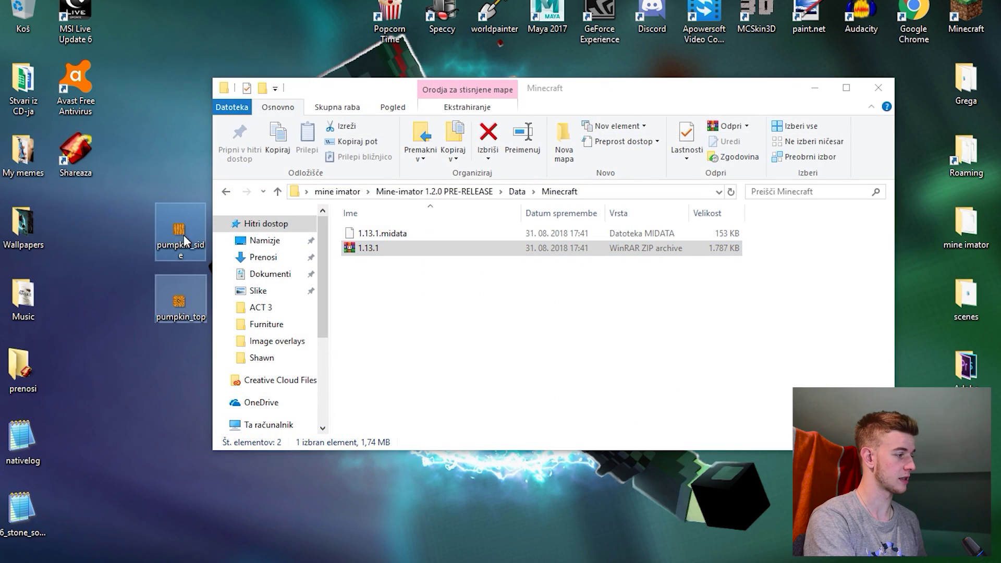
{"action": "key", "text": "alt+F4"}
{"action": "double_click", "coordinate": [967, 225]}
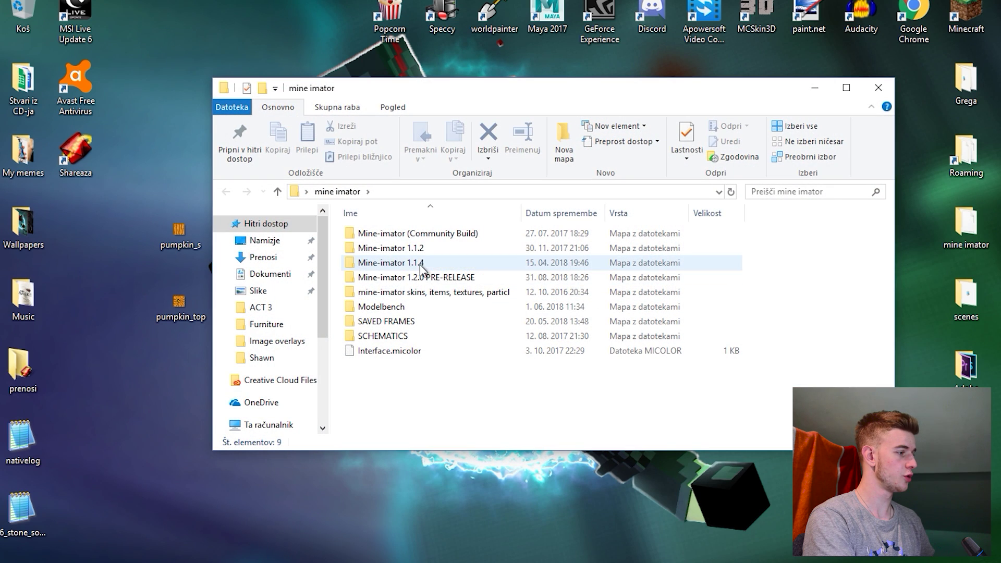
{"action": "left_click", "coordinate": [459, 297]}
{"action": "double_click", "coordinate": [459, 298]}
{"action": "double_click", "coordinate": [389, 234]}
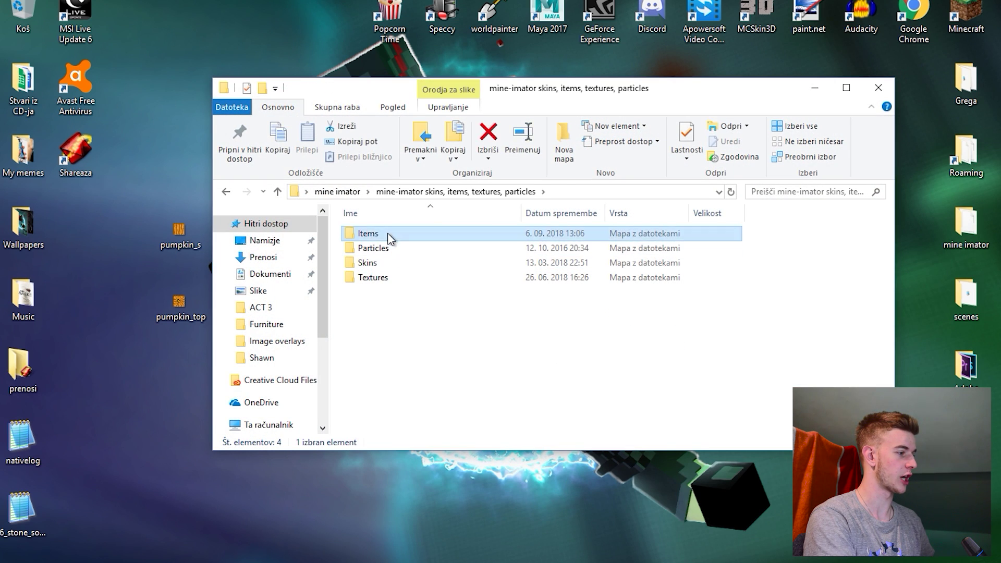
{"action": "left_click_drag", "start_coordinate": [859, 388], "coordinate": [711, 368]}
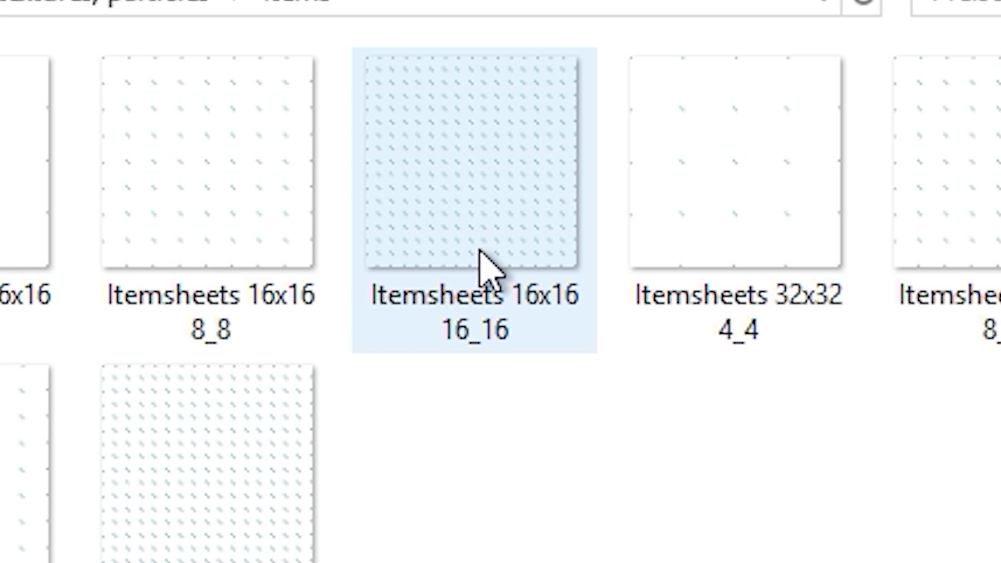
Step: Copy the image Itemsheets 16x16 16_16 to the desktop and place it in a free spot near the lower edge
{"action": "right_click", "coordinate": [479, 269]}
{"action": "left_click", "coordinate": [681, 505]}
{"action": "key", "text": "super+d"}
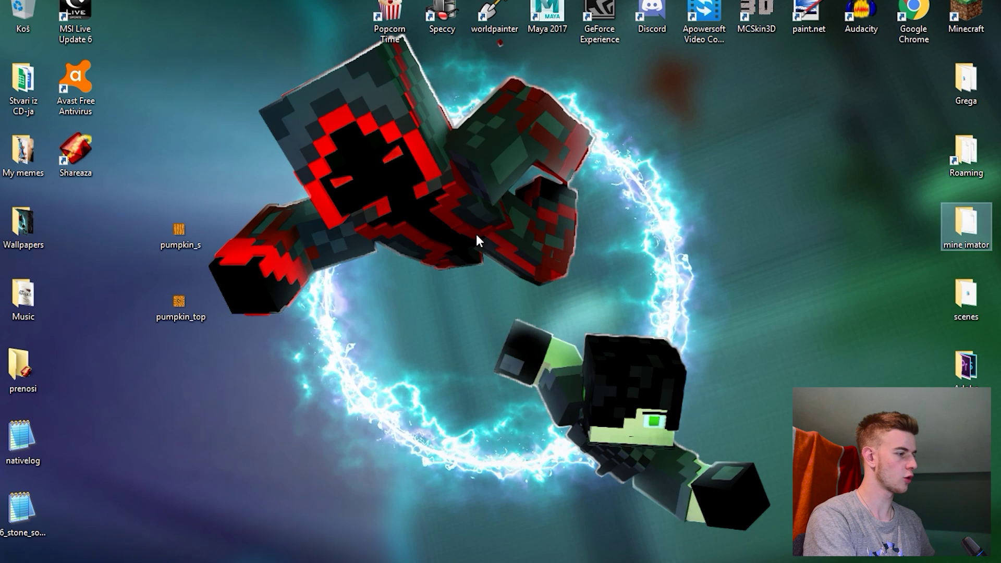
{"action": "right_click", "coordinate": [477, 233]}
{"action": "left_click", "coordinate": [511, 296]}
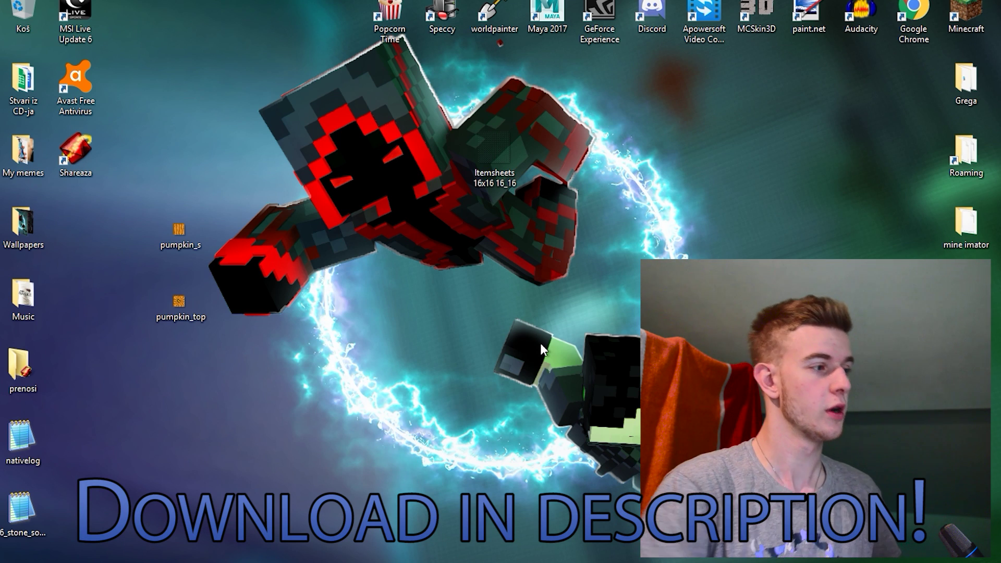
{"action": "left_click_drag", "start_coordinate": [498, 172], "coordinate": [505, 513]}
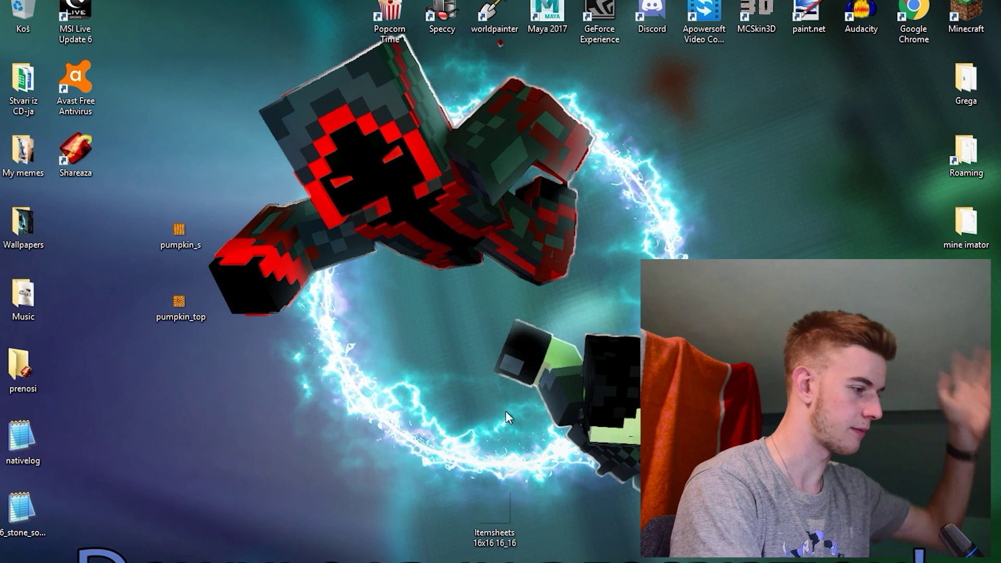
Step: Open the Itemsheets 16x16 16_16 image from the desktop in paint.net
{"action": "right_click", "coordinate": [508, 504]}
{"action": "mouse_move", "coordinate": [641, 262]}
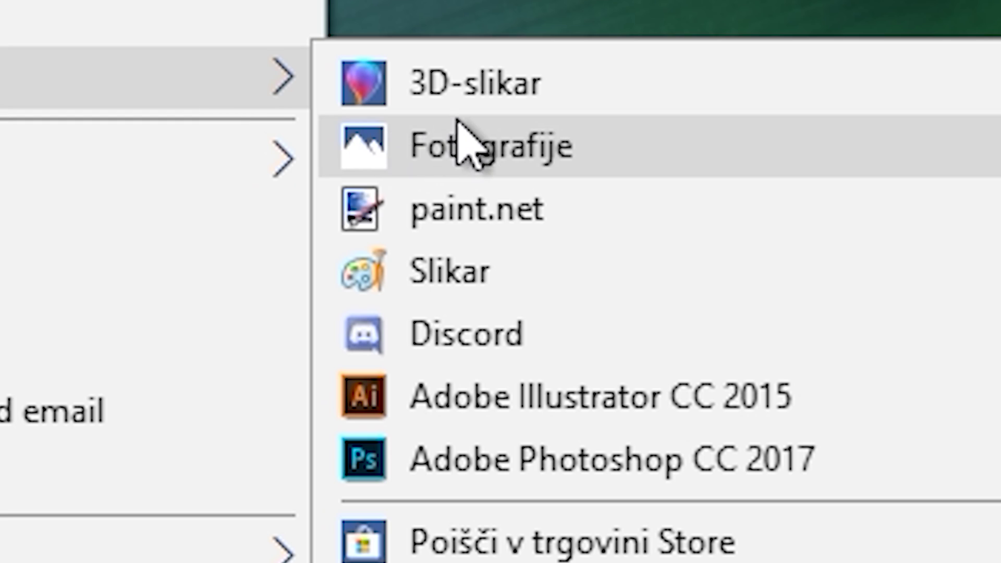
{"action": "left_click", "coordinate": [459, 214]}
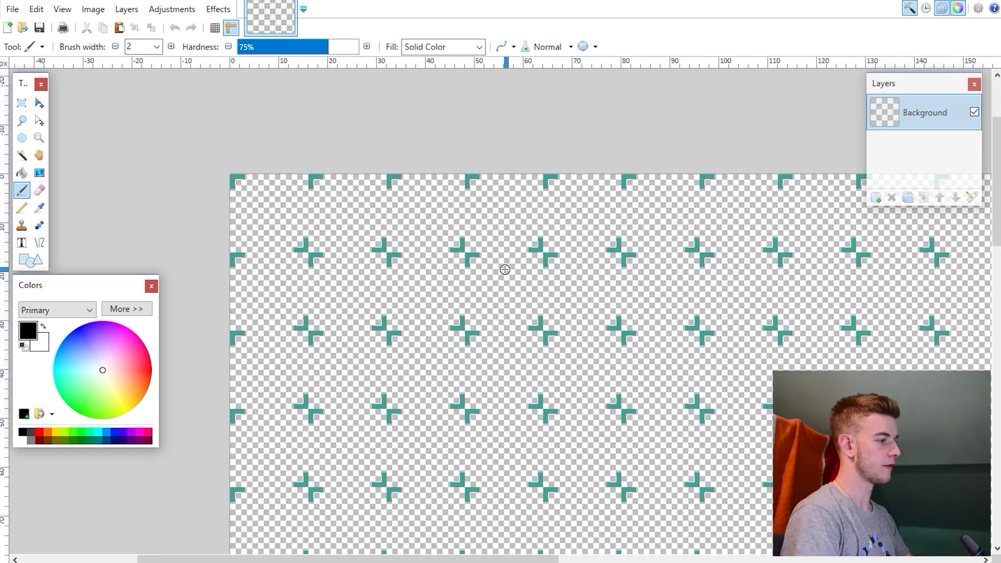
{"action": "scroll", "coordinate": [504, 269], "scroll_direction": "down", "scroll_amount": 3, "text": "ctrl"}
{"action": "scroll", "coordinate": [505, 271], "scroll_direction": "up", "scroll_amount": 4, "text": "ctrl"}
{"action": "scroll", "coordinate": [498, 268], "scroll_direction": "down", "scroll_amount": 6, "text": "ctrl"}
{"action": "scroll", "coordinate": [453, 257], "scroll_direction": "up", "scroll_amount": 5, "text": "ctrl"}
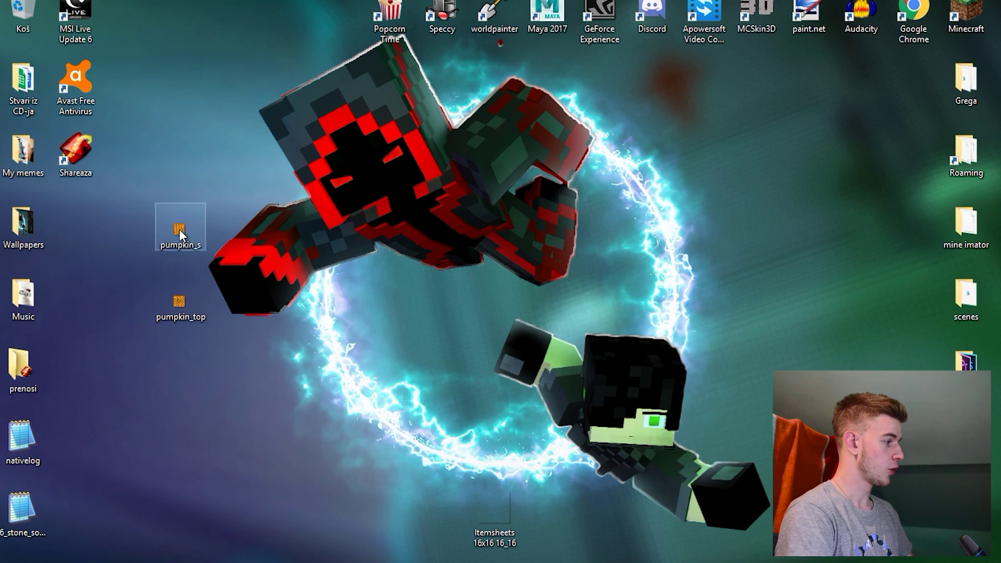
Step: Copy the pumpkin_side image on the desktop and add a new layer above the item sheet's background in paint.net
{"action": "right_click", "coordinate": [180, 236]}
{"action": "left_click", "coordinate": [228, 500]}
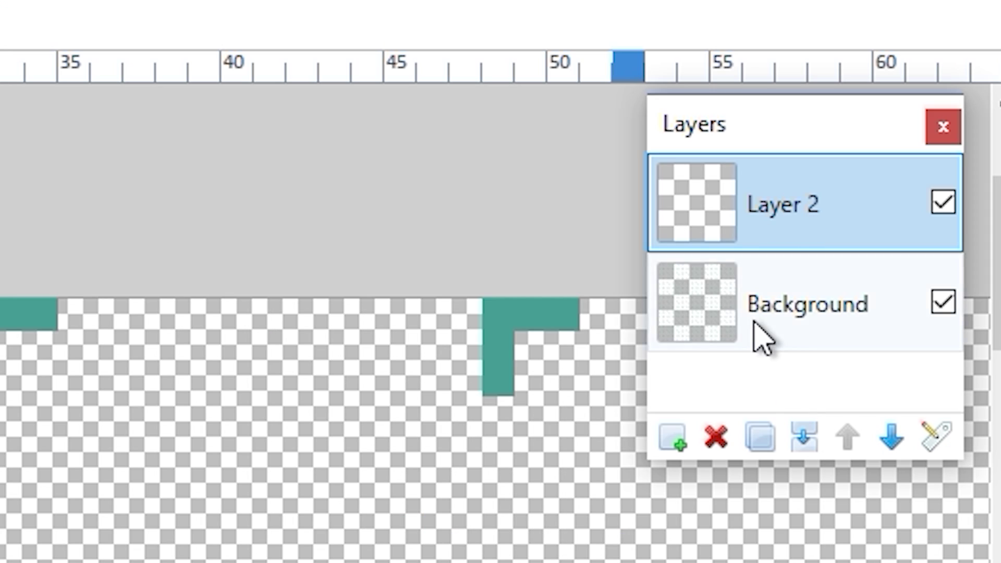
Step: Try a brush stroke across the first grid cells on the Background layer and undo it
{"action": "left_click", "coordinate": [907, 154]}
{"action": "left_click", "coordinate": [787, 232]}
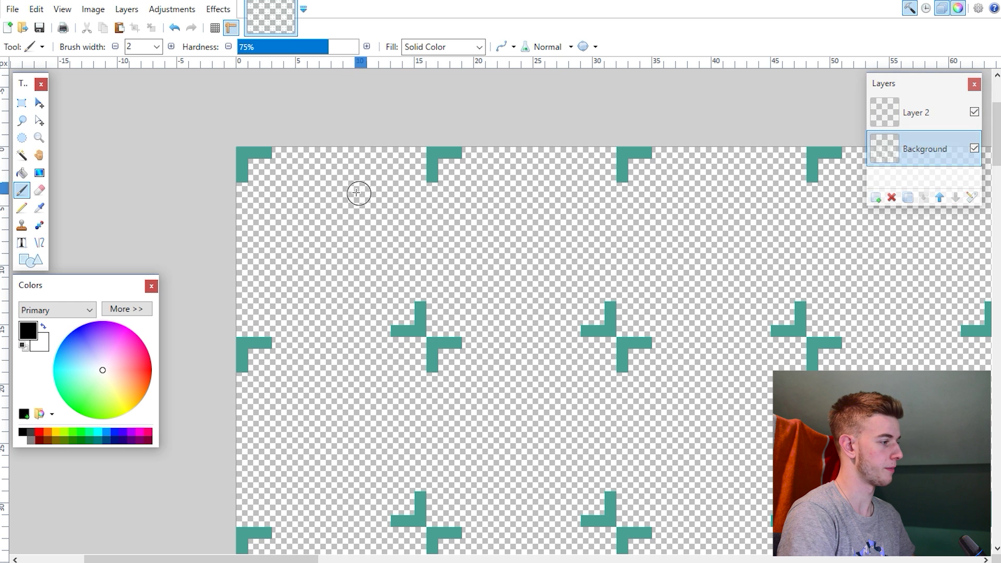
{"action": "left_click_drag", "start_coordinate": [356, 192], "coordinate": [521, 263]}
{"action": "key", "text": "ctrl+z"}
Step: Paste the copied pumpkin side texture onto Layer 2 in the first 16x16 grid cell
{"action": "left_click", "coordinate": [929, 110]}
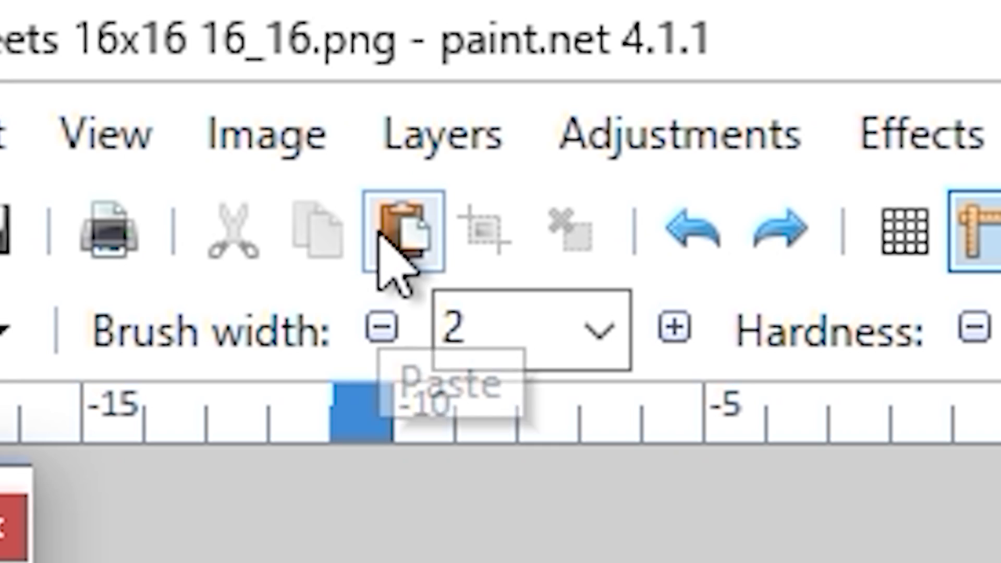
{"action": "left_click", "coordinate": [119, 28]}
{"action": "scroll", "coordinate": [393, 204], "scroll_direction": "down", "scroll_amount": 2, "text": "ctrl"}
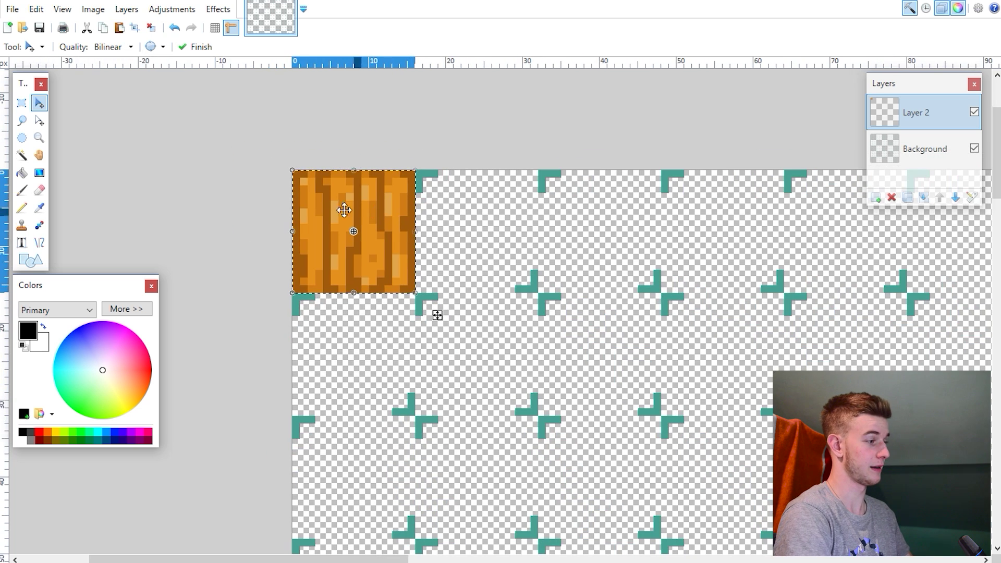
{"action": "scroll", "coordinate": [358, 215], "scroll_direction": "up", "scroll_amount": 3, "text": "ctrl"}
{"action": "scroll", "coordinate": [357, 215], "scroll_direction": "down", "scroll_amount": 1, "text": "ctrl"}
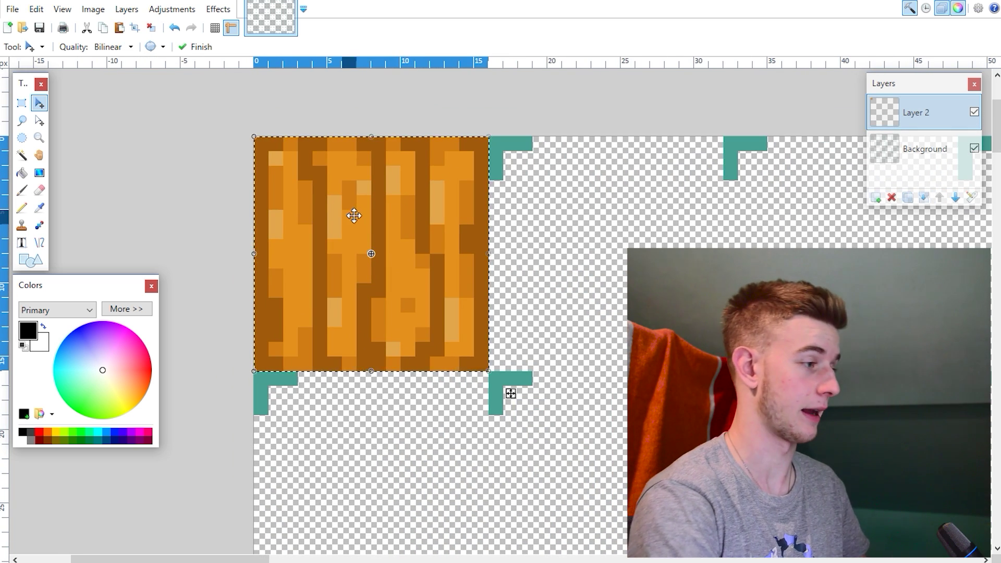
Step: Trim the one-pixel border off the pumpkin side texture in the first grid cell on Layer 2 and deselect
{"action": "key", "text": "s"}
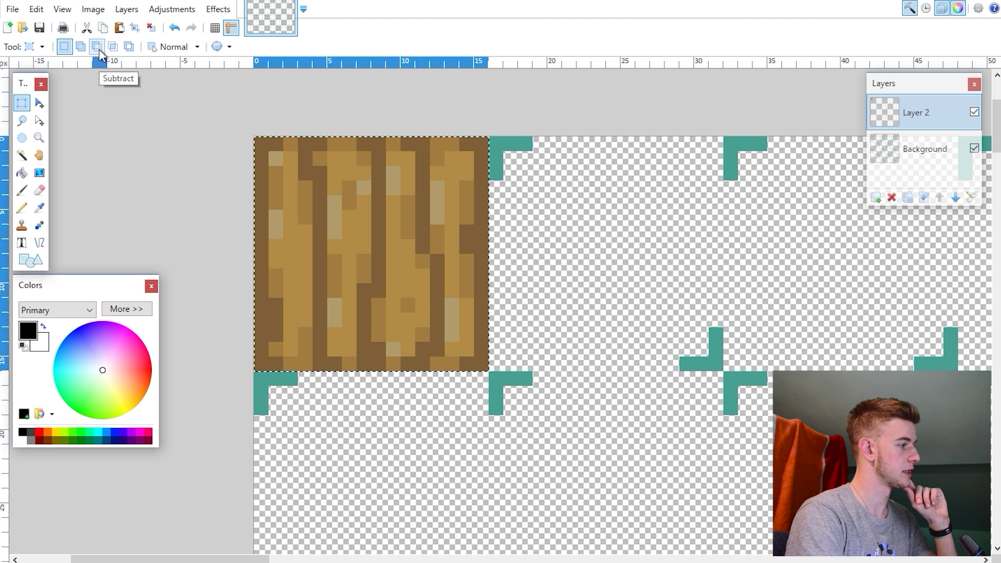
{"action": "left_click", "coordinate": [99, 49]}
{"action": "left_click_drag", "start_coordinate": [233, 146], "coordinate": [408, 351]}
{"action": "key", "text": "ctrl+z"}
{"action": "key", "text": "ctrl+z"}
{"action": "left_click_drag", "start_coordinate": [319, 393], "coordinate": [380, 278]}
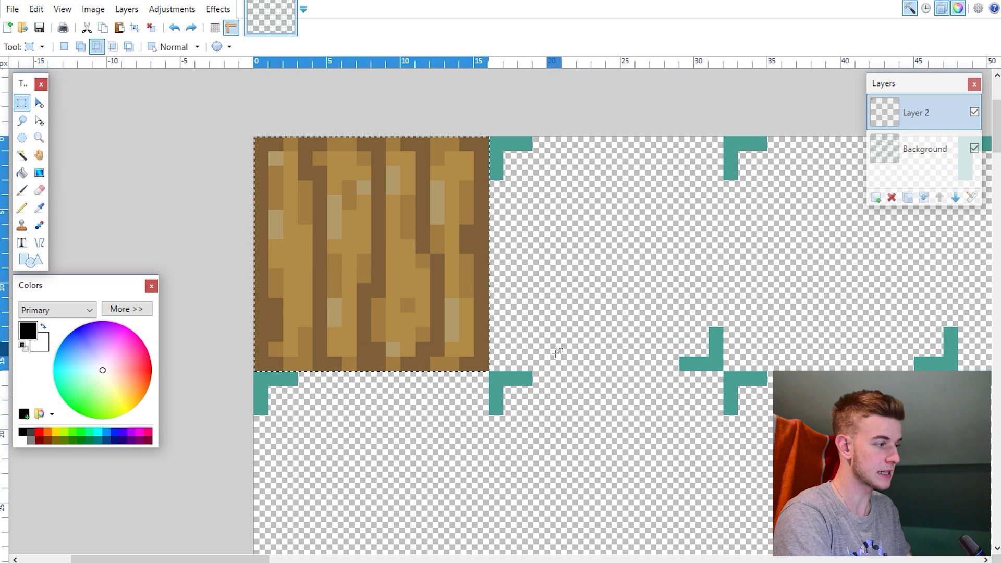
{"action": "left_click_drag", "start_coordinate": [276, 157], "coordinate": [464, 348]}
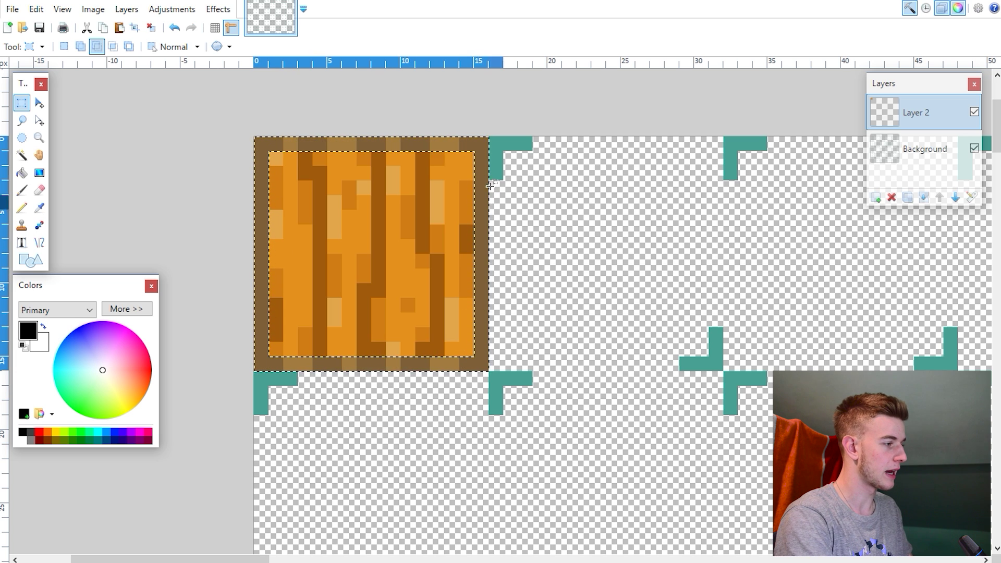
{"action": "key", "text": "Delete"}
{"action": "key", "text": "ctrl+d"}
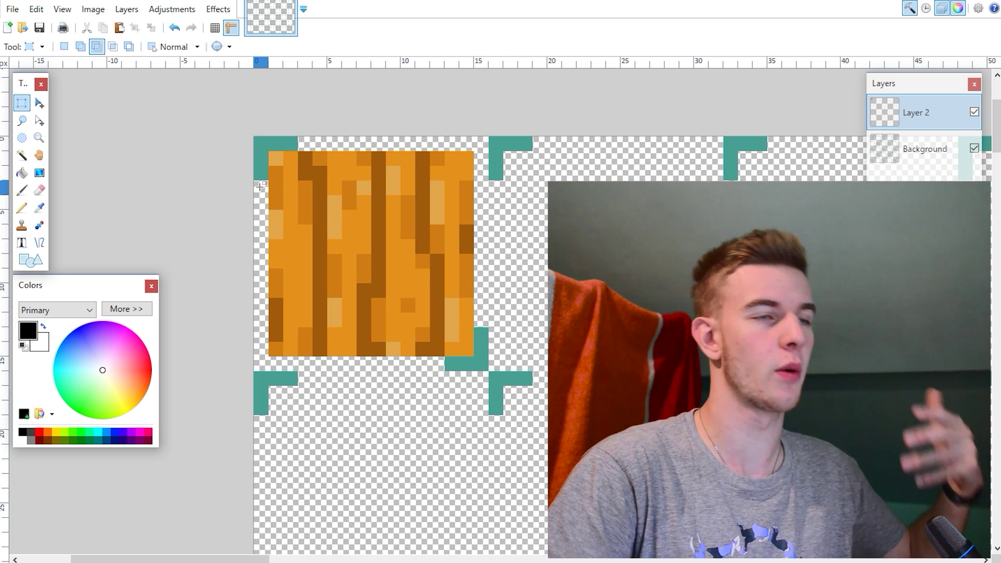
Step: Delete the green corner markers of the first grid cell from the Background layer
{"action": "left_click", "coordinate": [924, 153]}
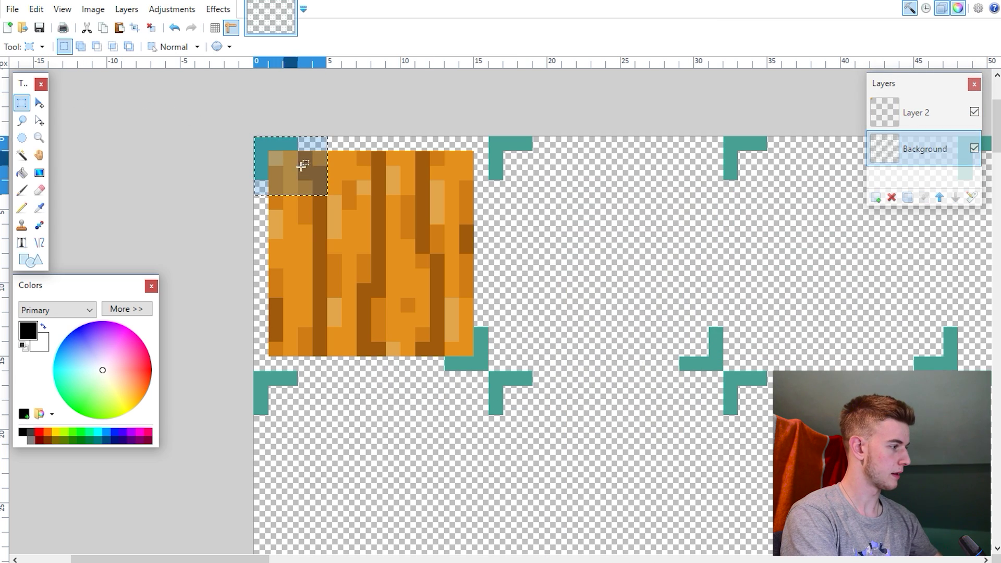
{"action": "key", "text": "Delete"}
{"action": "left_click_drag", "start_coordinate": [512, 305], "coordinate": [439, 353]}
{"action": "key", "text": "Delete"}
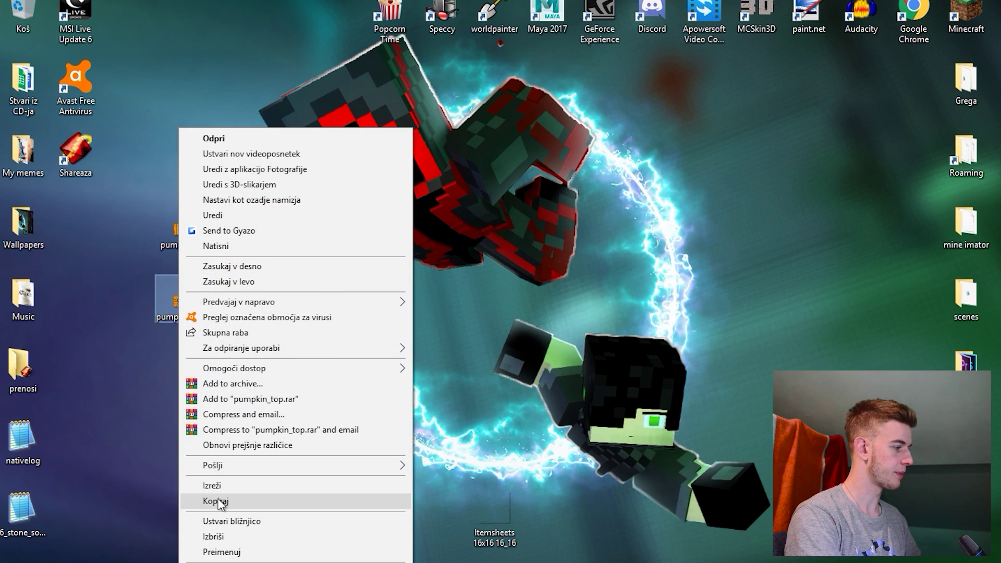
Step: Copy the pumpkin_top image from the desktop and paste it onto Layer 2, placed in the second grid cell
{"action": "left_click", "coordinate": [216, 501]}
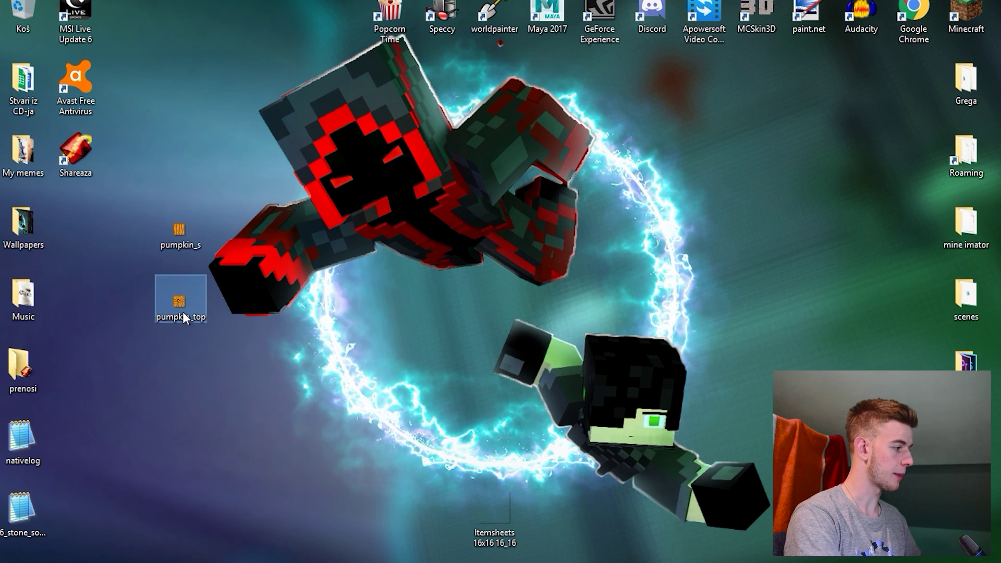
{"action": "left_click", "coordinate": [928, 127]}
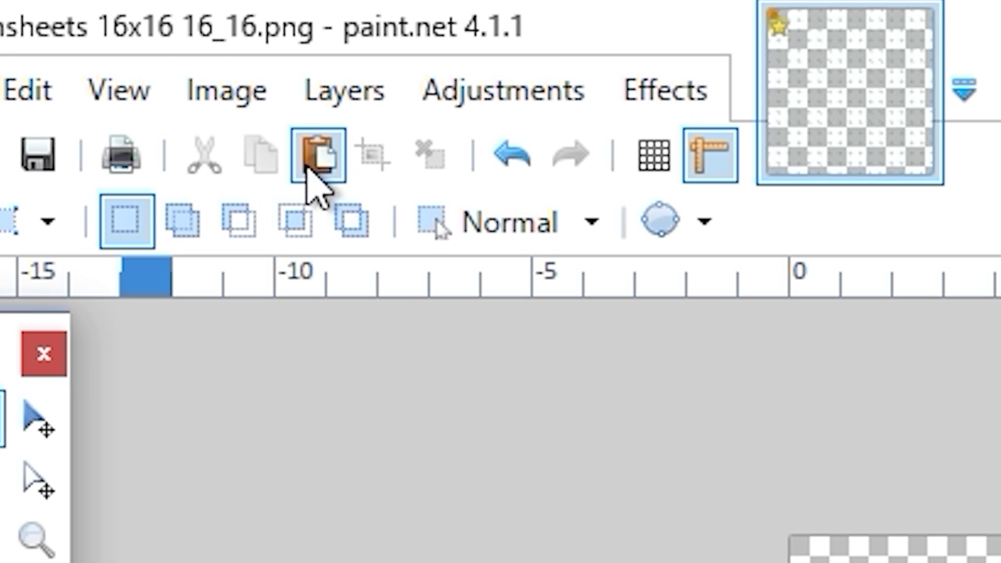
{"action": "left_click", "coordinate": [120, 27]}
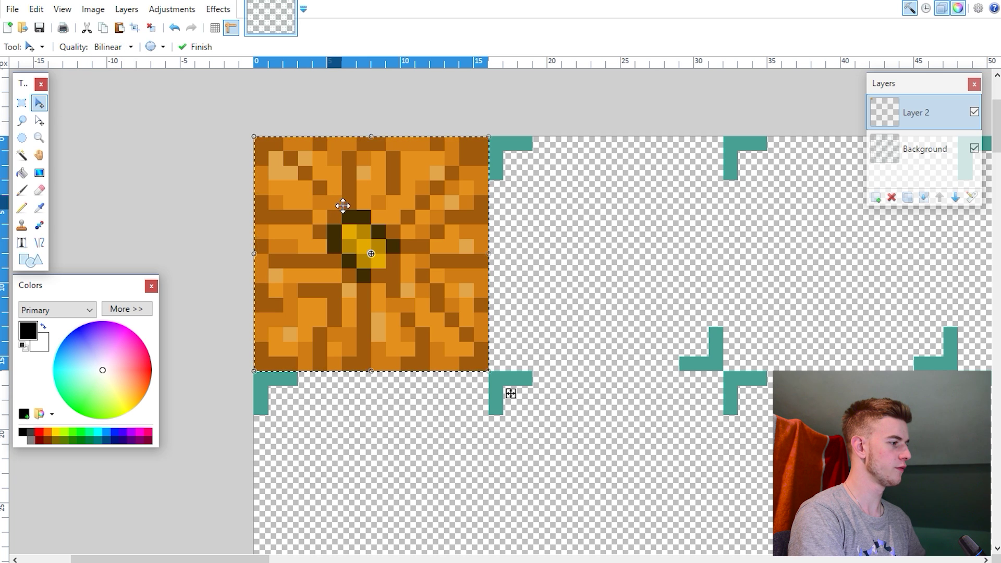
{"action": "left_click_drag", "start_coordinate": [343, 206], "coordinate": [579, 208]}
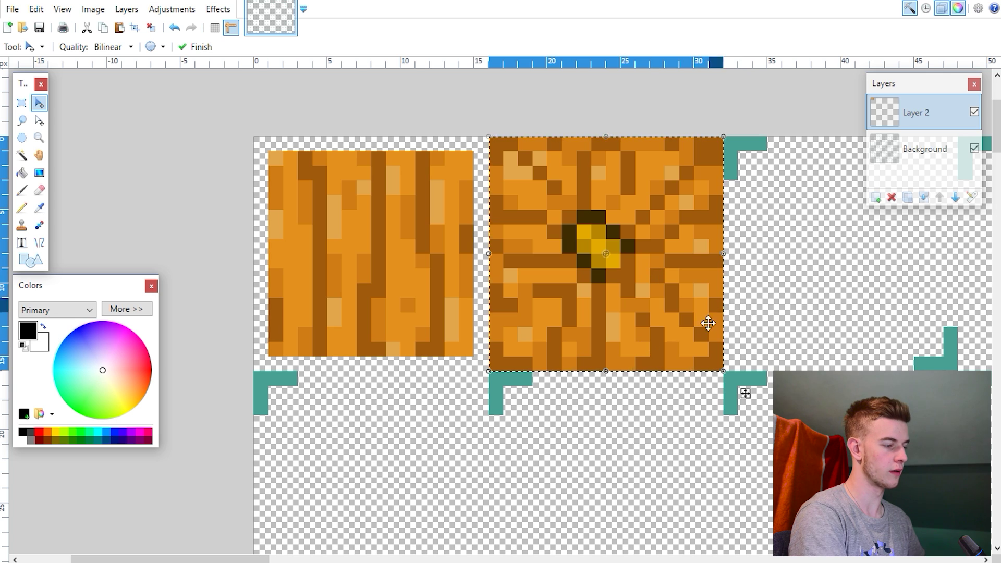
Step: Trim the one-pixel border off the pumpkin top texture on Layer 2 and delete the second cell's green markers from the Background layer
{"action": "left_click", "coordinate": [22, 103]}
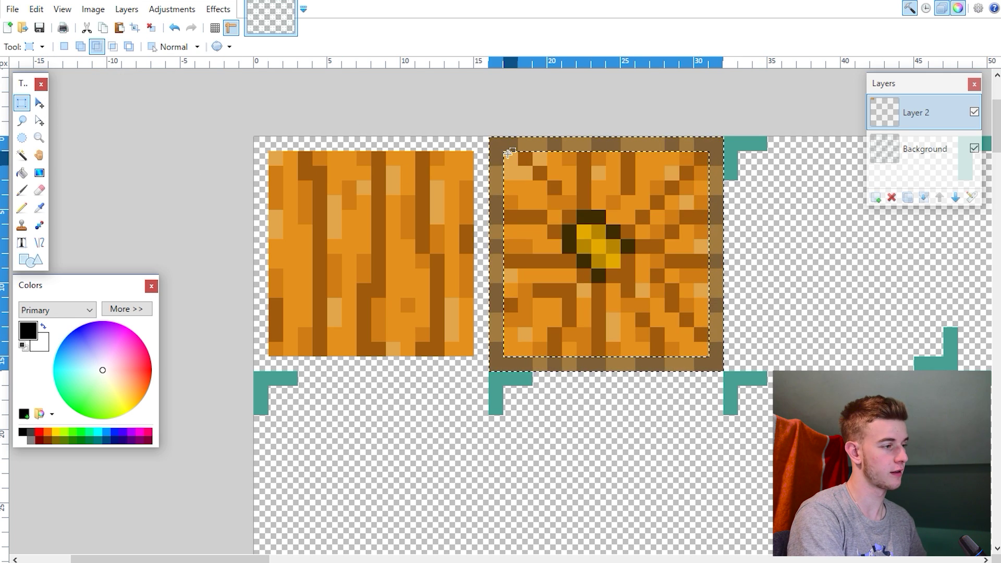
{"action": "key", "text": "Delete"}
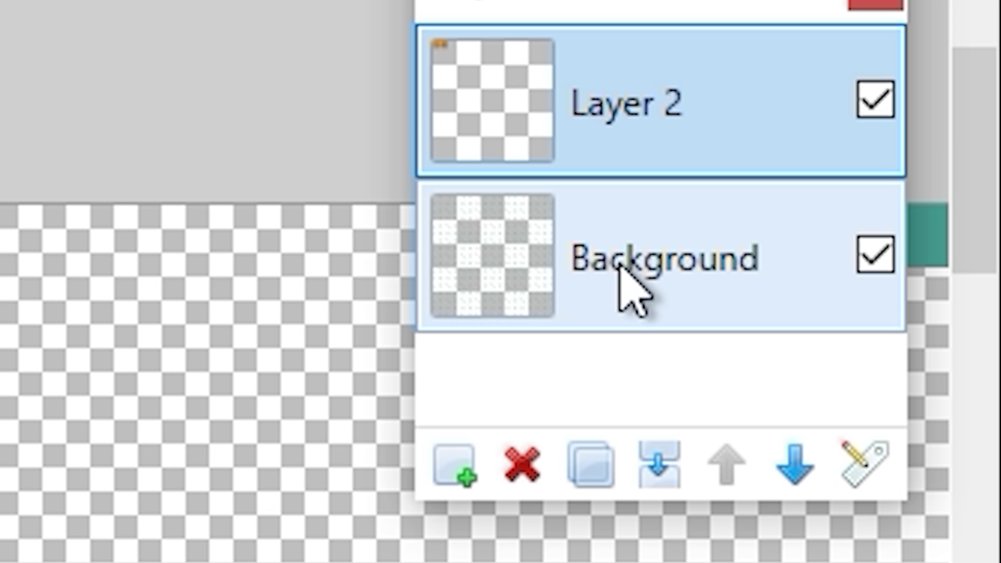
{"action": "left_click", "coordinate": [915, 149]}
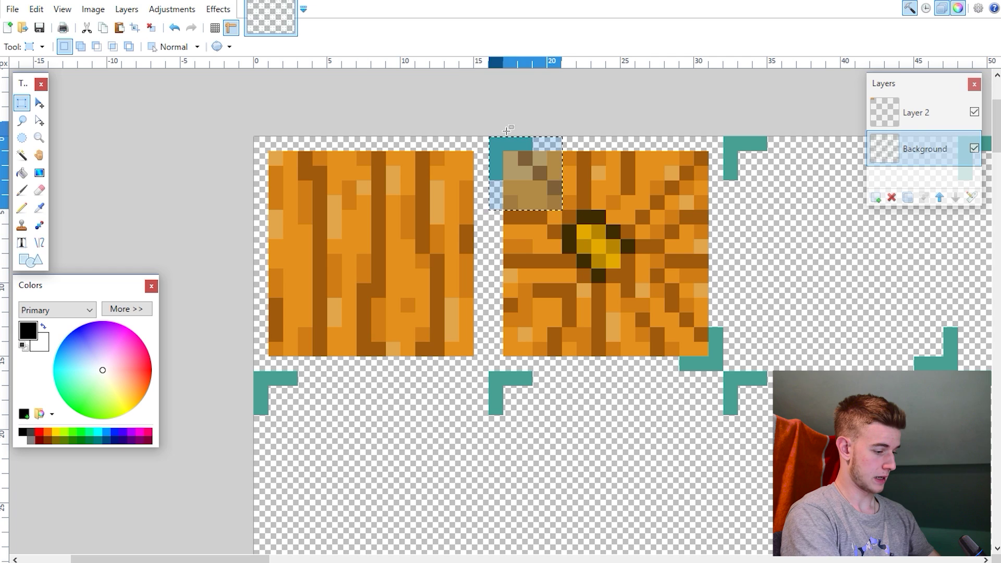
{"action": "key", "text": "Delete"}
{"action": "left_click_drag", "start_coordinate": [750, 285], "coordinate": [668, 369]}
{"action": "key", "text": "Delete"}
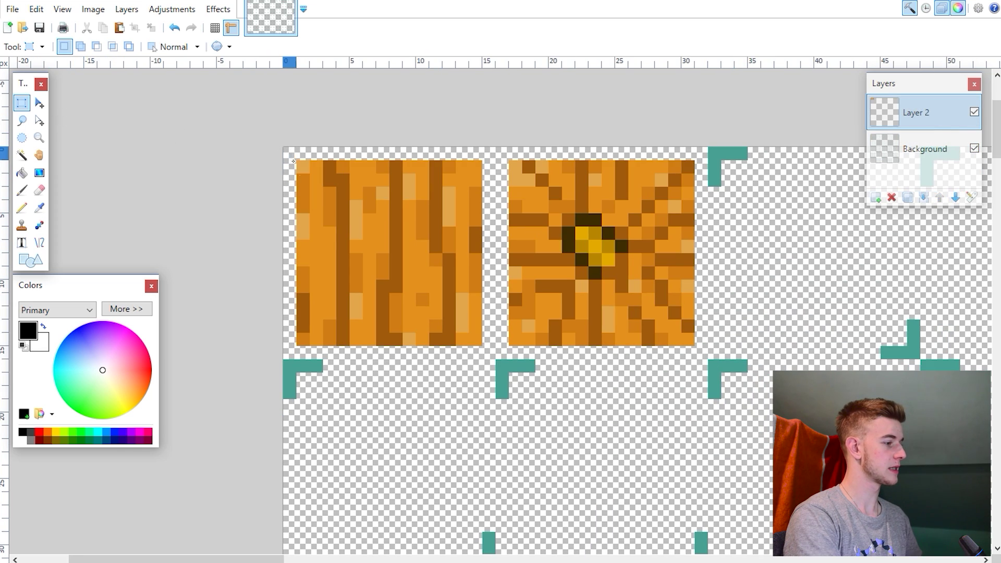
Step: Copy the trimmed pumpkin side texture on Layer 2 and place the duplicate in the third grid cell
{"action": "left_click_drag", "start_coordinate": [286, 151], "coordinate": [483, 354]}
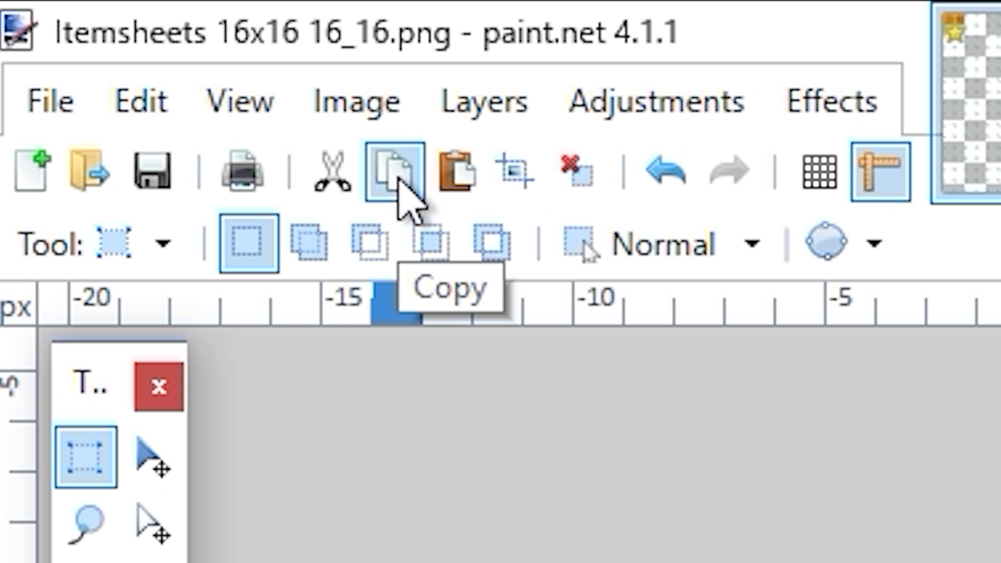
{"action": "left_click", "coordinate": [103, 27]}
{"action": "left_click", "coordinate": [118, 28]}
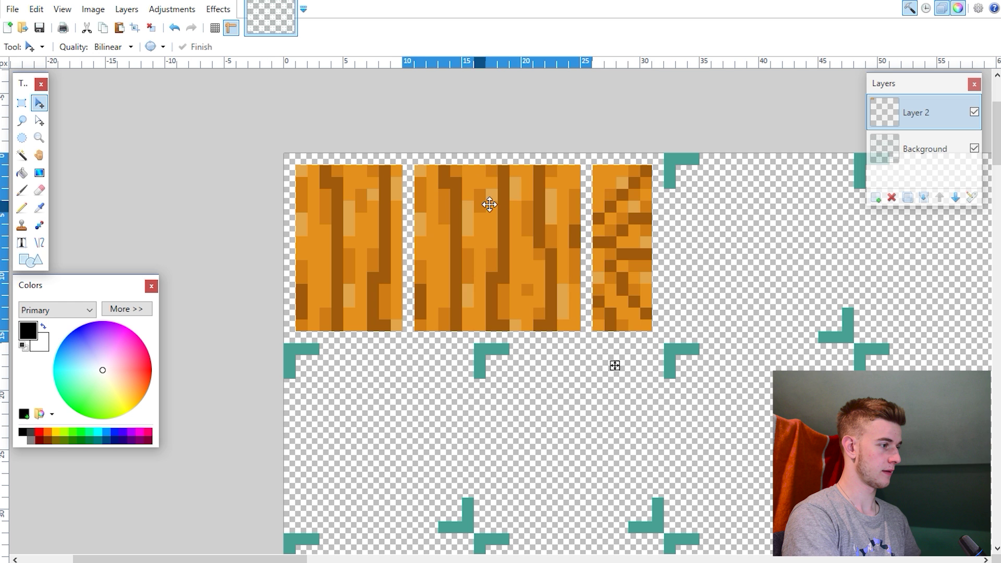
{"action": "left_click_drag", "start_coordinate": [497, 205], "coordinate": [747, 206]}
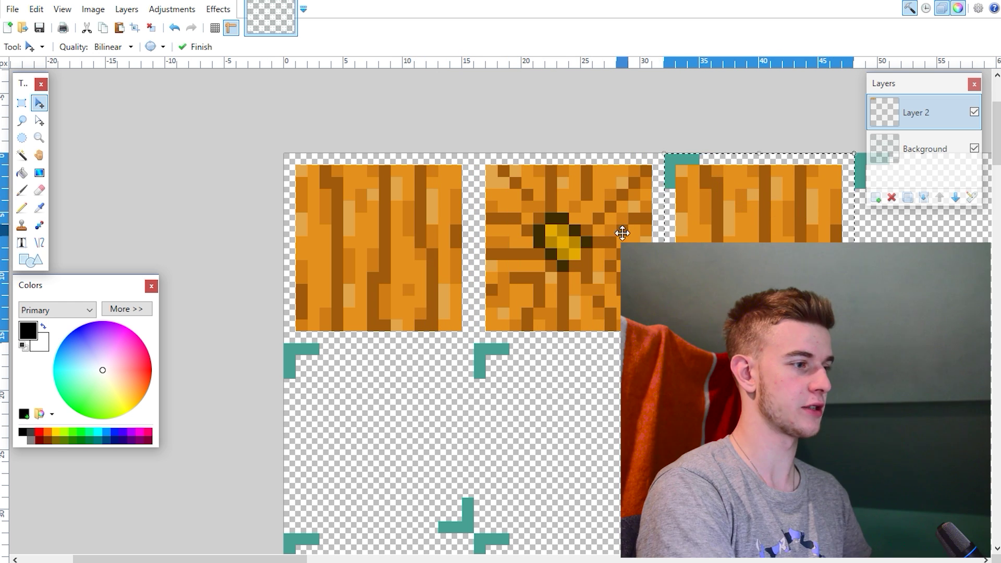
Step: Delete the green corner markers around the third grid cell from the Background layer
{"action": "scroll", "coordinate": [625, 235], "scroll_direction": "right", "scroll_amount": 3}
{"action": "scroll", "coordinate": [630, 239], "scroll_direction": "up", "scroll_amount": 3, "text": "ctrl"}
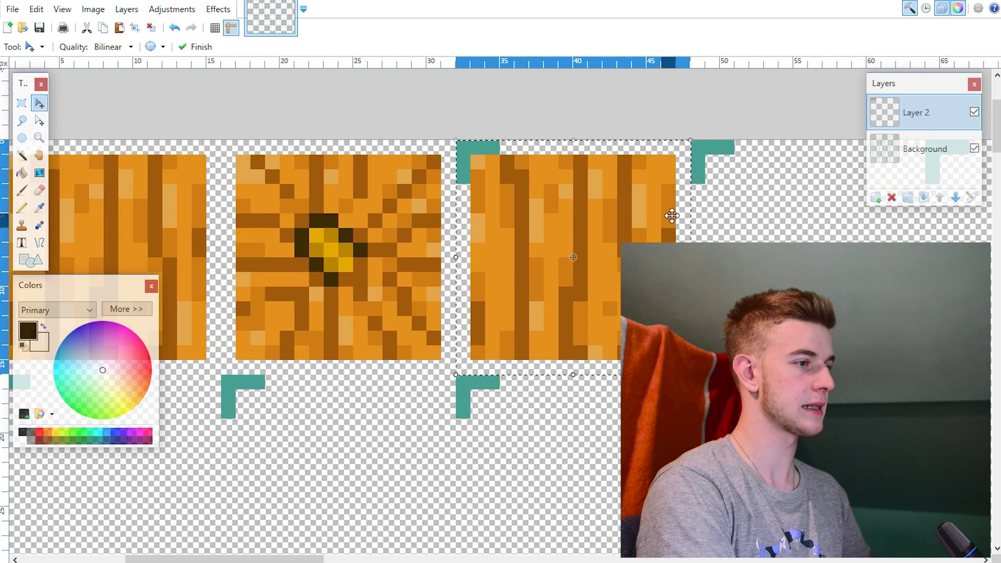
{"action": "left_click", "coordinate": [913, 150]}
{"action": "key", "text": "ctrl+d"}
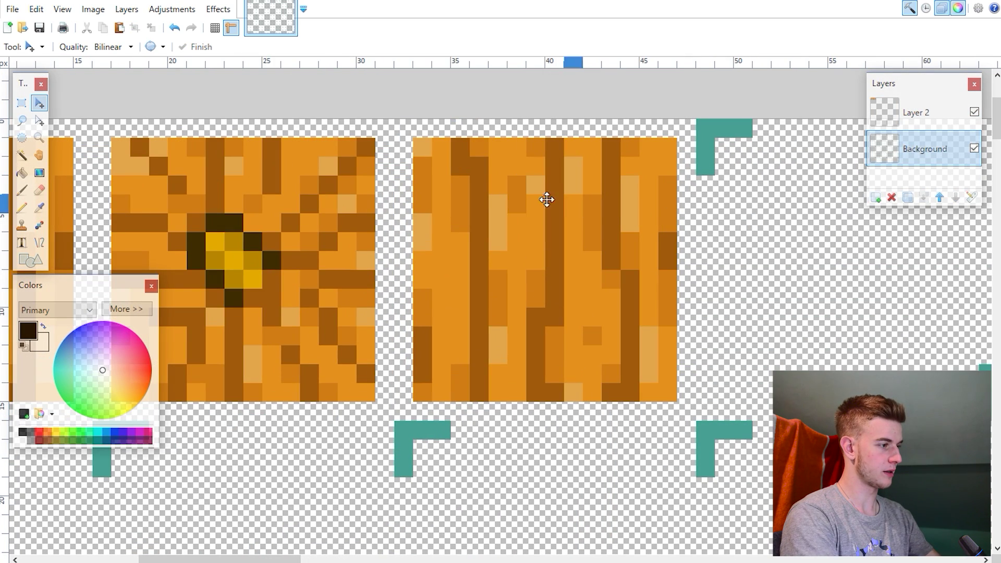
{"action": "left_click", "coordinate": [21, 103]}
{"action": "scroll", "coordinate": [359, 198], "scroll_direction": "down", "scroll_amount": 5, "text": "ctrl"}
{"action": "scroll", "coordinate": [433, 204], "scroll_direction": "left", "scroll_amount": 2}
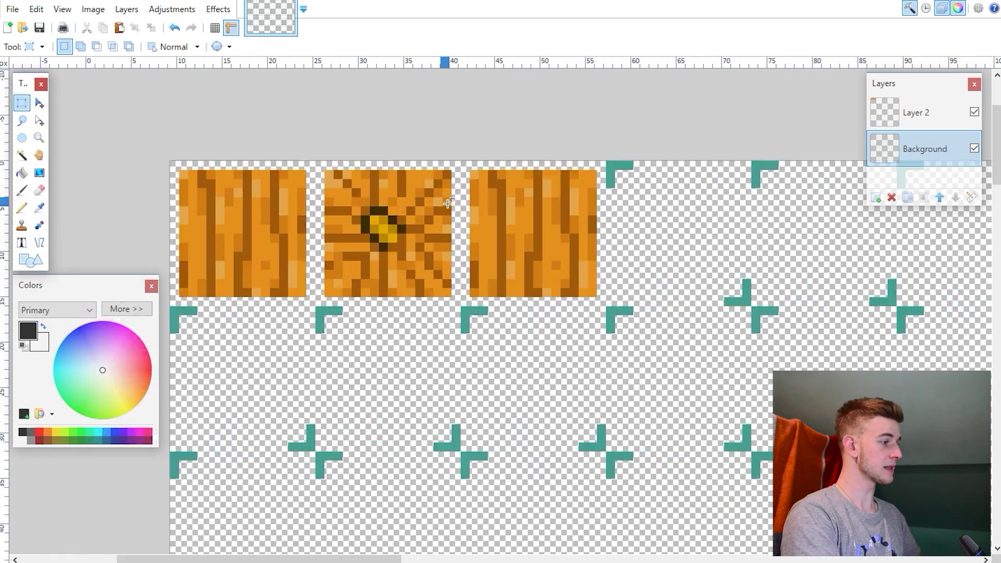
Step: Activate the Eraser tool and make Layer 2 the active layer
{"action": "scroll", "coordinate": [474, 209], "scroll_direction": "up", "scroll_amount": 1, "text": "ctrl"}
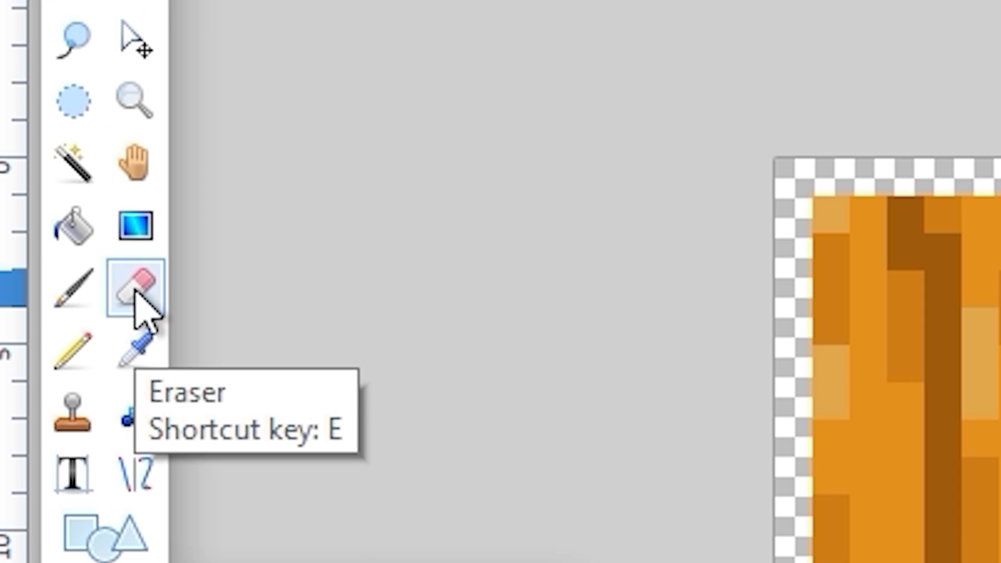
{"action": "left_click", "coordinate": [41, 193]}
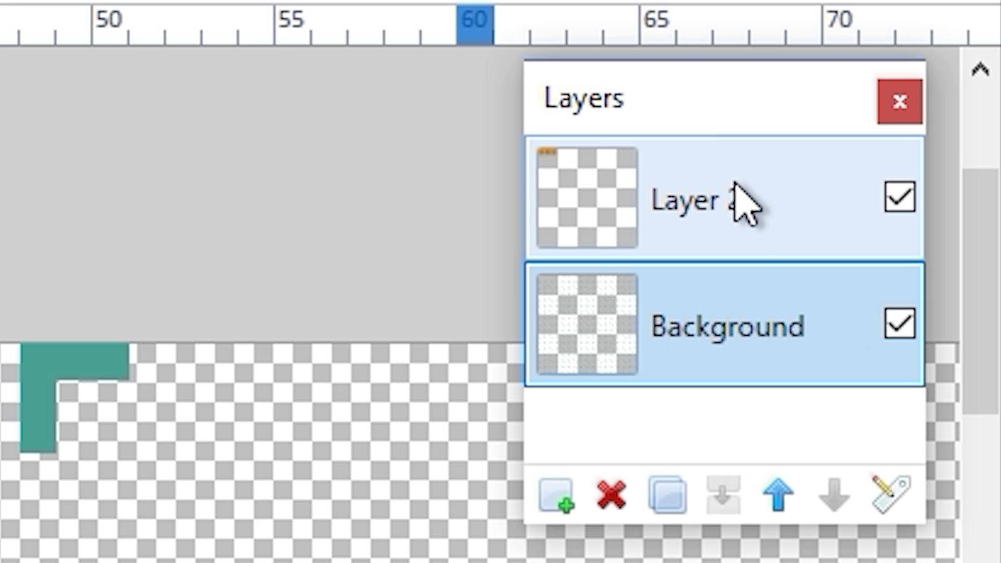
{"action": "left_click", "coordinate": [745, 203]}
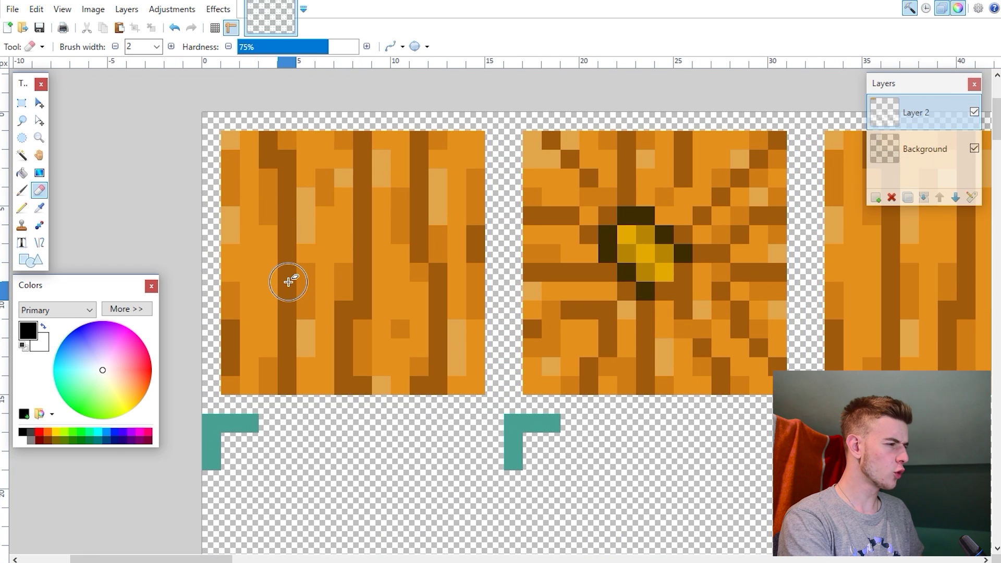
Step: Try erasing freehand strokes from the first pumpkin side texture with a 2-pixel eraser, undoing each attempt
{"action": "mouse_move", "coordinate": [294, 226]}
{"action": "left_mouse_down"}
{"action": "mouse_move", "coordinate": [391, 251]}
{"action": "mouse_move", "coordinate": [388, 306]}
{"action": "left_mouse_up"}
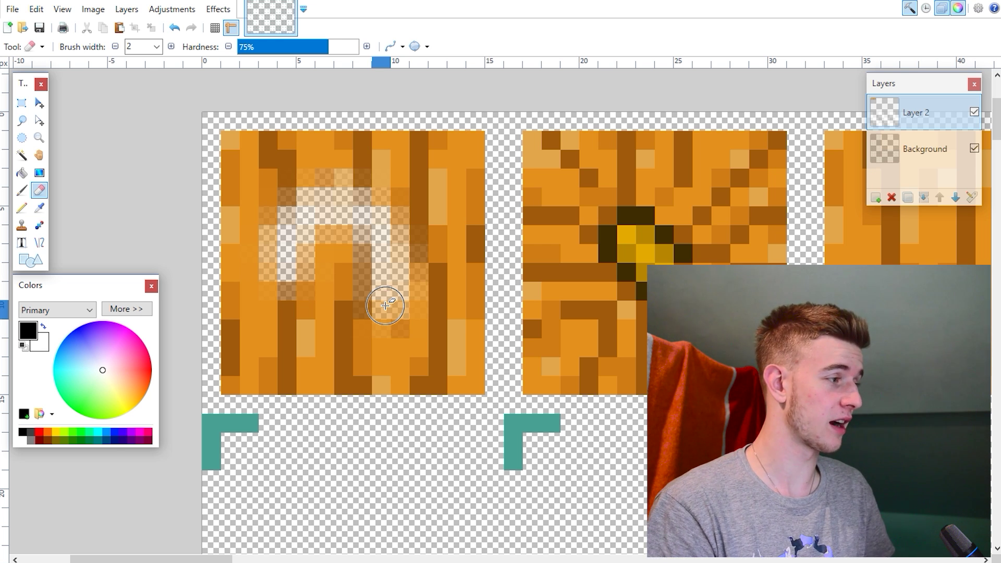
{"action": "key", "text": "ctrl+z"}
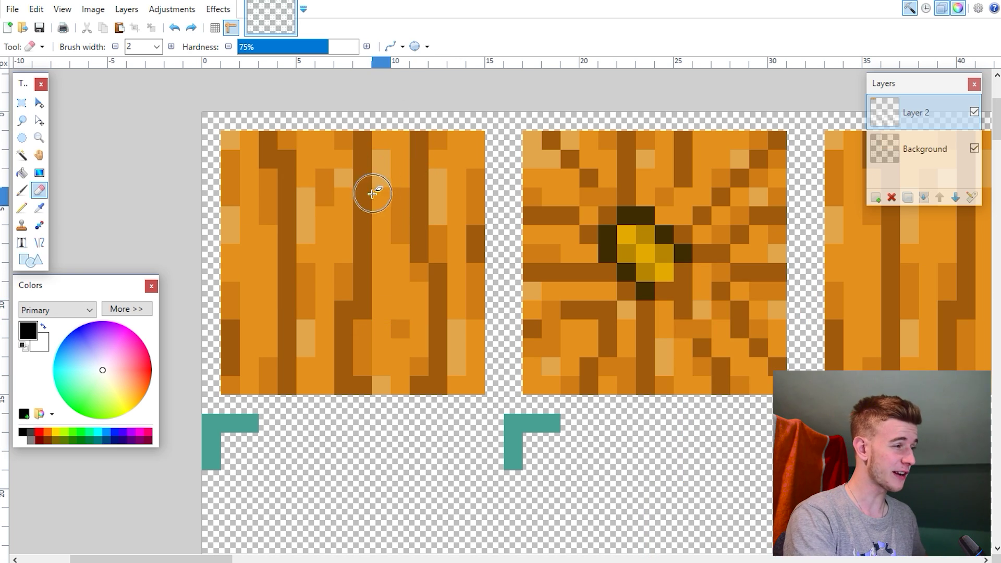
{"action": "left_click_drag", "start_coordinate": [371, 194], "coordinate": [381, 297]}
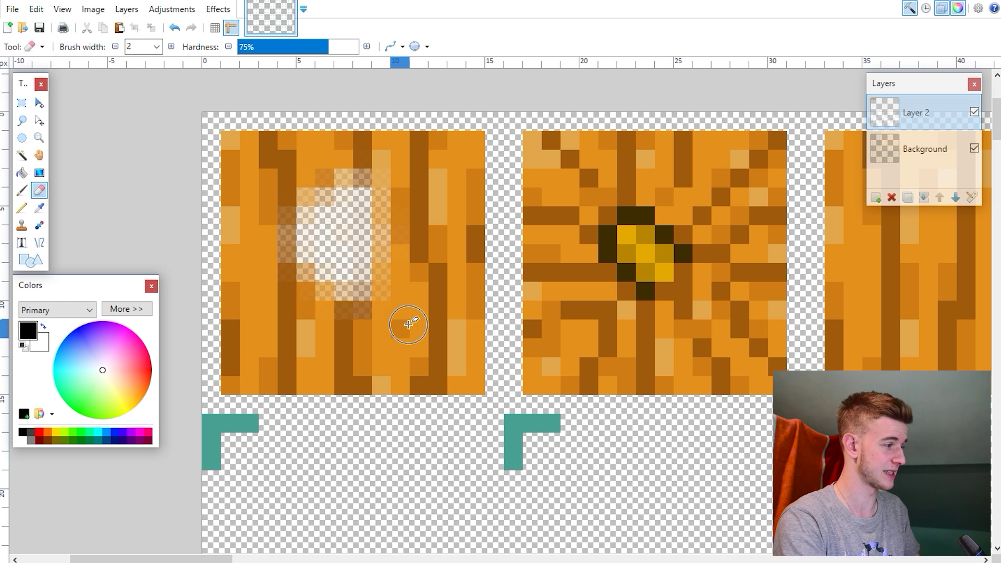
{"action": "key", "text": "ctrl+z"}
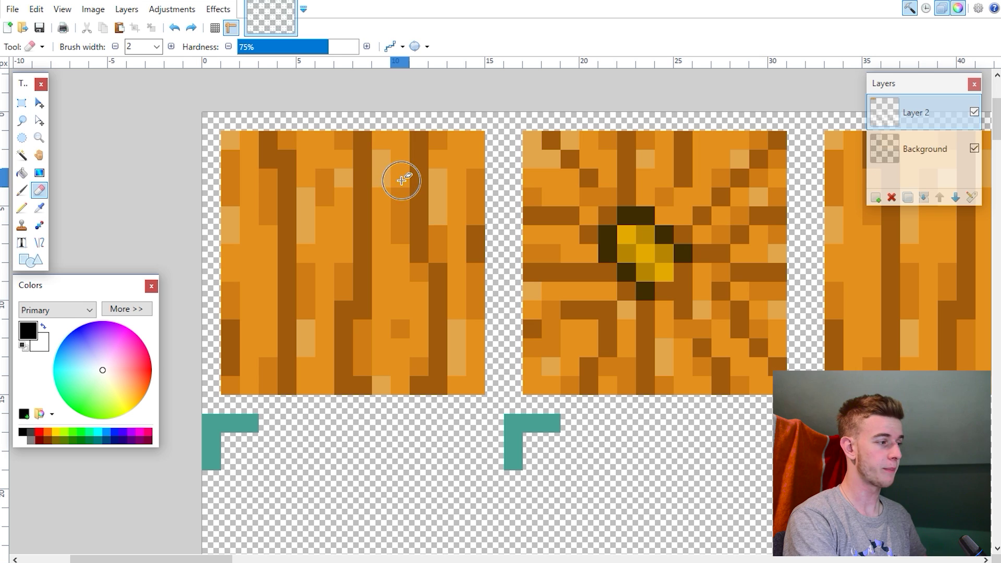
{"action": "mouse_move", "coordinate": [401, 180]}
{"action": "left_mouse_down"}
{"action": "mouse_move", "coordinate": [323, 216]}
{"action": "mouse_move", "coordinate": [307, 334]}
{"action": "mouse_move", "coordinate": [268, 282]}
{"action": "left_mouse_up"}
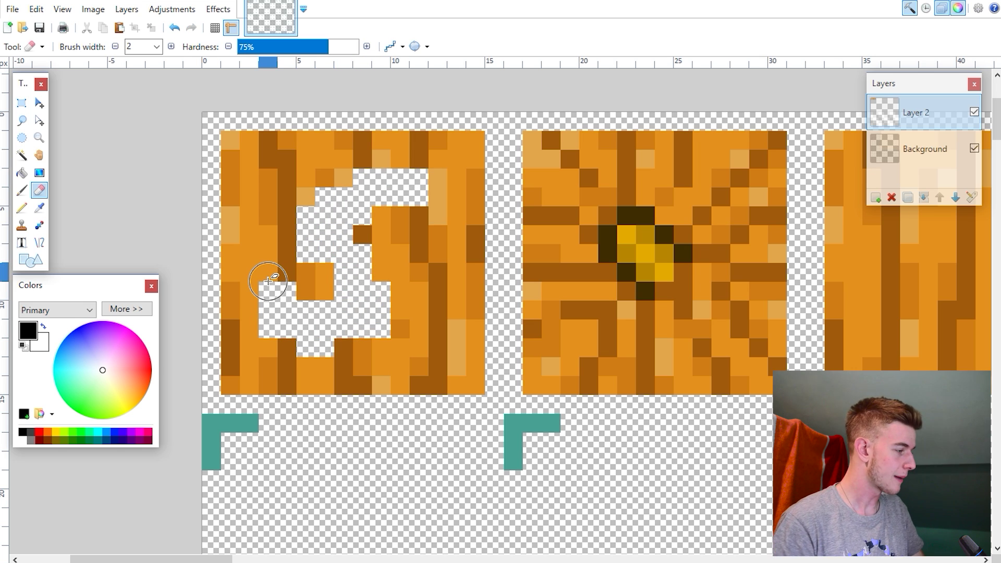
{"action": "key", "text": "ctrl+z"}
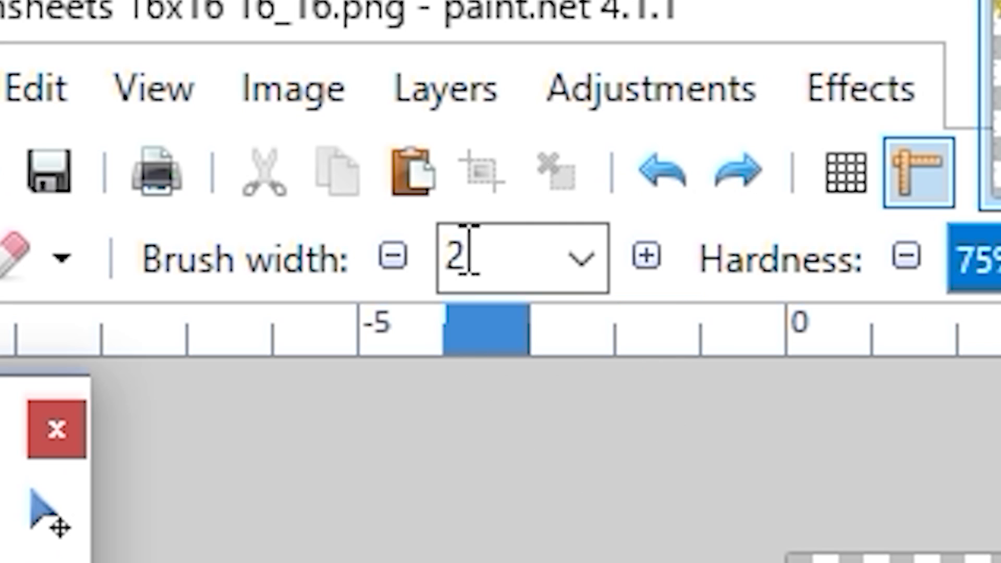
Step: Set the eraser width to 1 and carve two eyes and a smiling mouth out of the first pumpkin side texture
{"action": "left_click", "coordinate": [115, 46]}
{"action": "scroll", "coordinate": [252, 220], "scroll_direction": "up", "scroll_amount": 1, "text": "ctrl"}
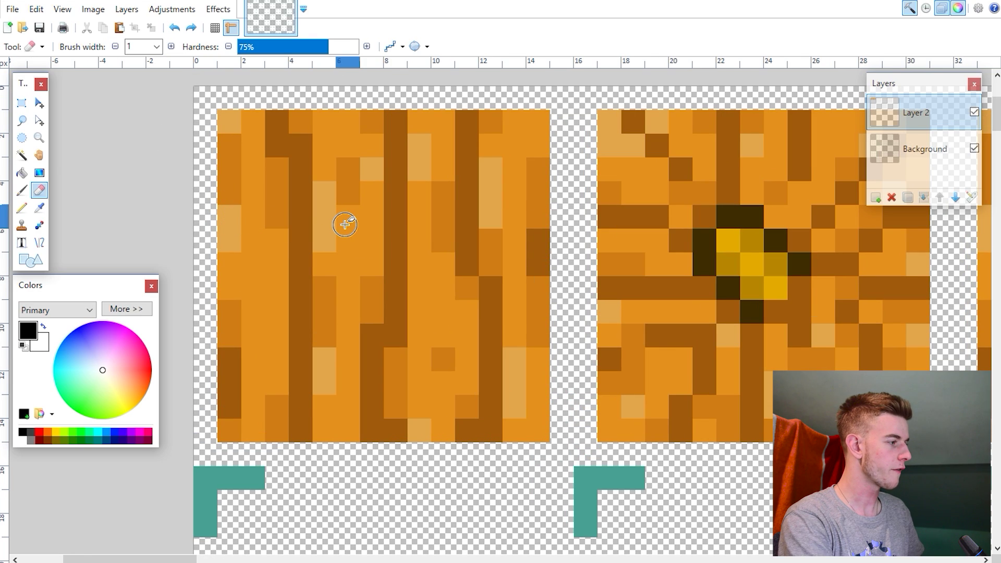
{"action": "mouse_move", "coordinate": [290, 214]}
{"action": "left_mouse_down"}
{"action": "mouse_move", "coordinate": [312, 277]}
{"action": "mouse_move", "coordinate": [344, 214]}
{"action": "mouse_move", "coordinate": [349, 230]}
{"action": "left_mouse_up"}
{"action": "left_click_drag", "start_coordinate": [417, 231], "coordinate": [443, 287]}
{"action": "mouse_move", "coordinate": [277, 333]}
{"action": "left_mouse_down"}
{"action": "mouse_move", "coordinate": [334, 396]}
{"action": "mouse_move", "coordinate": [442, 399]}
{"action": "left_mouse_up"}
{"action": "scroll", "coordinate": [442, 399], "scroll_direction": "down", "scroll_amount": 4, "text": "ctrl"}
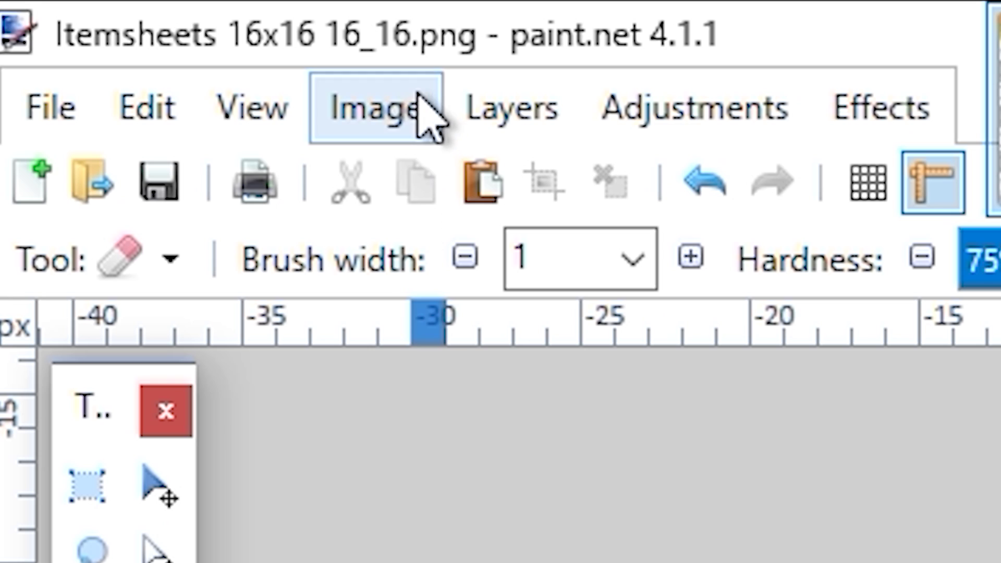
Step: Resize the image to 512 by 512 pixels using Nearest Neighbor resampling
{"action": "left_click", "coordinate": [94, 9]}
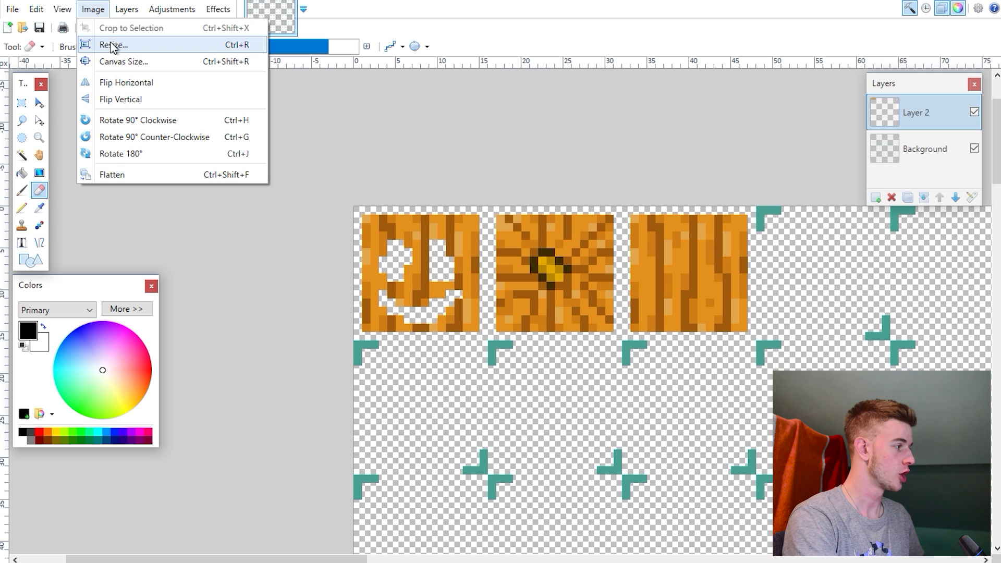
{"action": "left_click", "coordinate": [441, 252]}
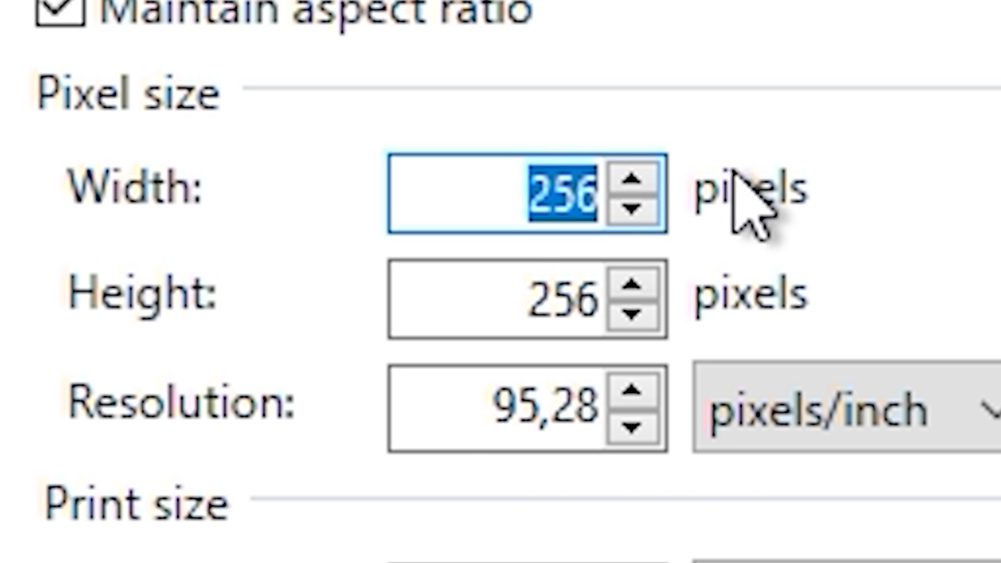
{"action": "type", "text": "512"}
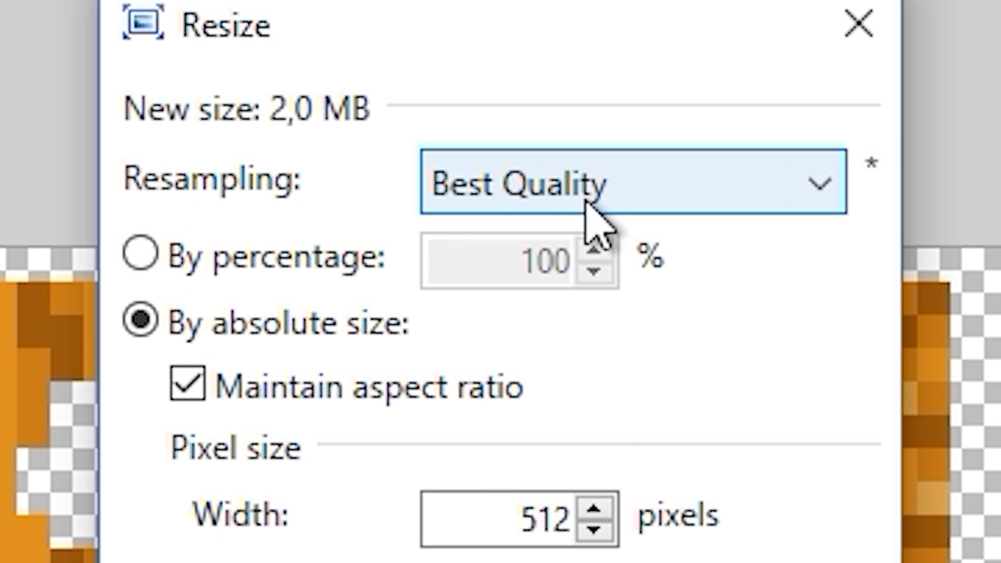
{"action": "left_click", "coordinate": [525, 190]}
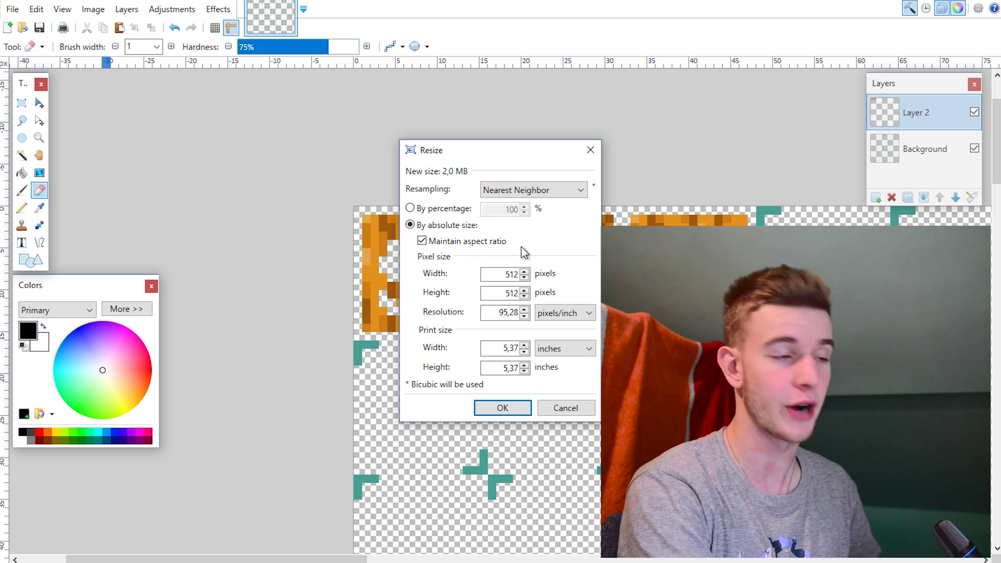
{"action": "left_click", "coordinate": [507, 405]}
Step: Inspect the resized pumpkin textures on the sheet and undo the image resize
{"action": "scroll", "coordinate": [610, 252], "scroll_direction": "down", "scroll_amount": 4, "text": "ctrl"}
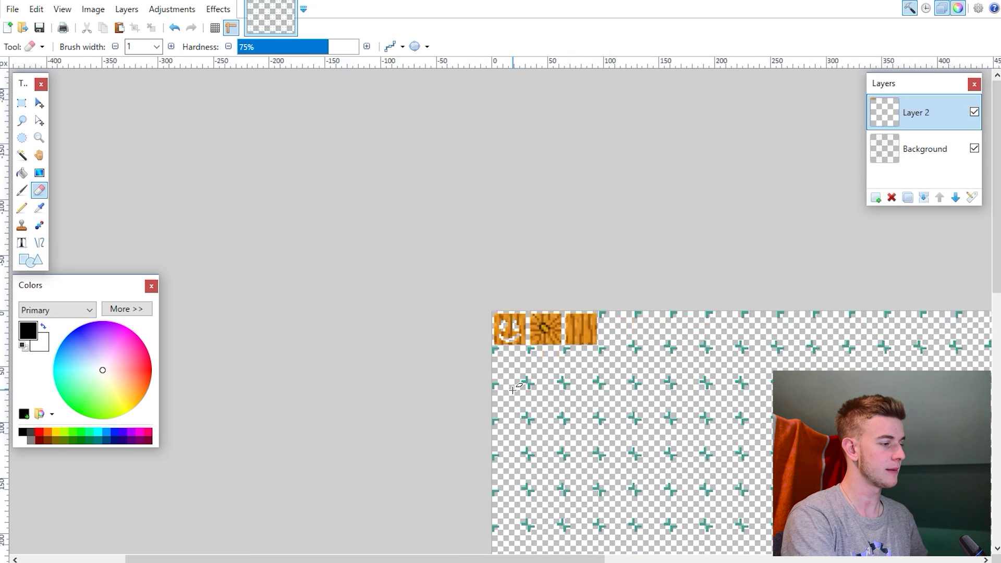
{"action": "scroll", "coordinate": [610, 251], "scroll_direction": "up", "scroll_amount": 5, "text": "ctrl"}
{"action": "scroll", "coordinate": [503, 264], "scroll_direction": "right", "scroll_amount": 6, "text": "shift"}
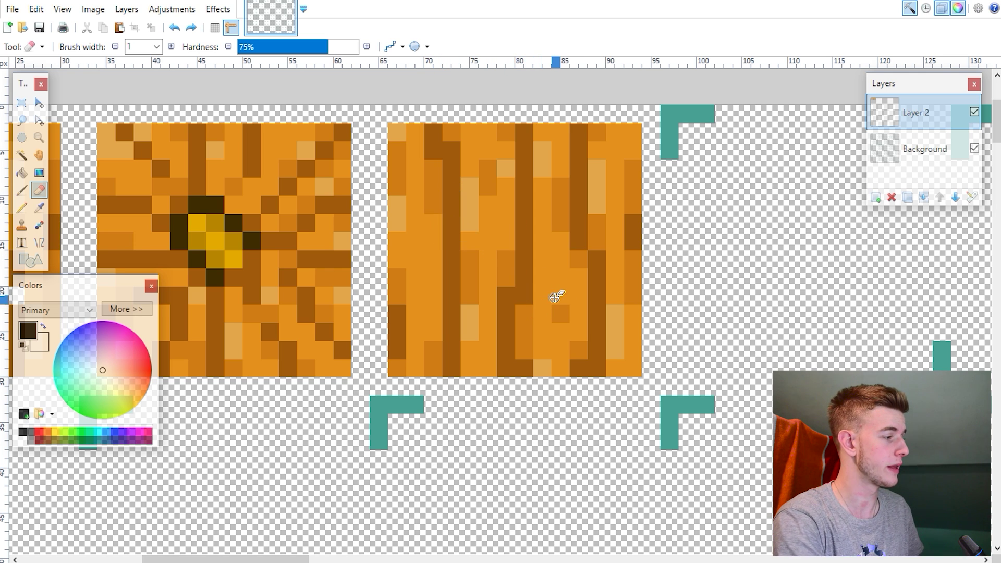
{"action": "scroll", "coordinate": [553, 295], "scroll_direction": "up", "scroll_amount": 2, "text": "ctrl"}
{"action": "scroll", "coordinate": [553, 295], "scroll_direction": "down", "scroll_amount": 3, "text": "ctrl"}
{"action": "left_click", "coordinate": [175, 28]}
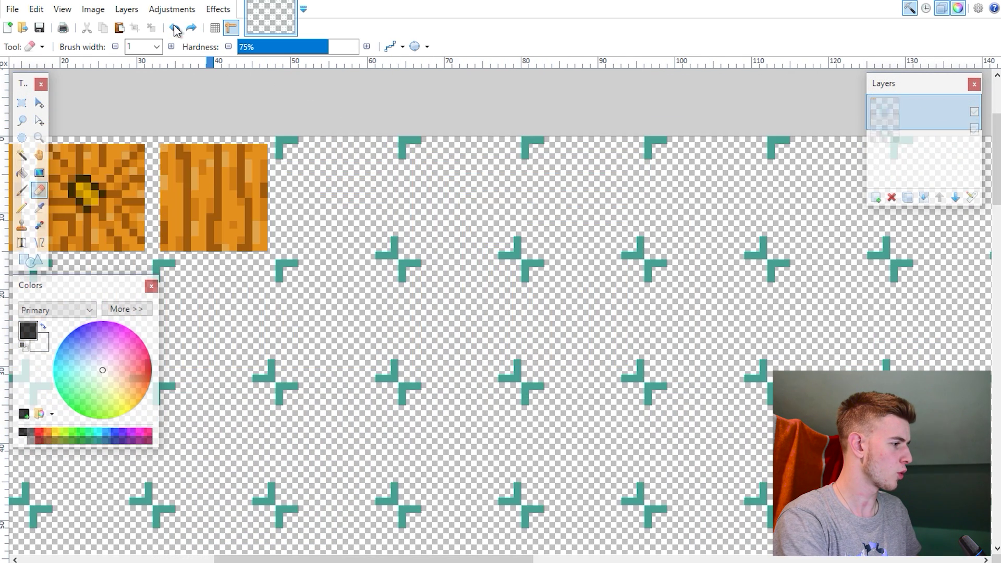
Step: Save the sheet as a new image file named plumpkin with auto-detected bit depth, flattening it for the format
{"action": "scroll", "coordinate": [312, 241], "scroll_direction": "up", "scroll_amount": 3, "text": "shift"}
{"action": "scroll", "coordinate": [474, 172], "scroll_direction": "up", "scroll_amount": 5, "text": "ctrl"}
{"action": "left_click", "coordinate": [12, 9]}
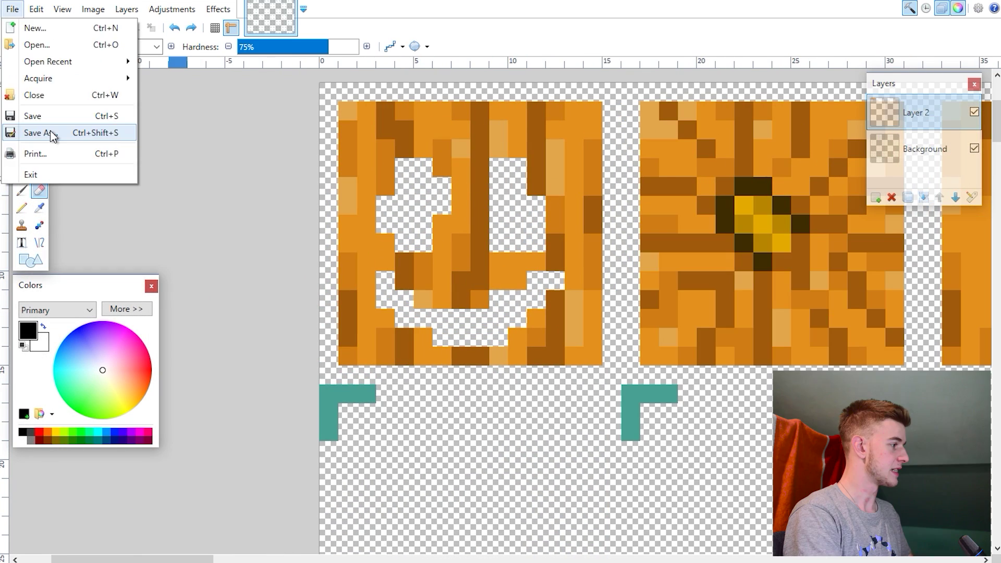
{"action": "left_click", "coordinate": [42, 133]}
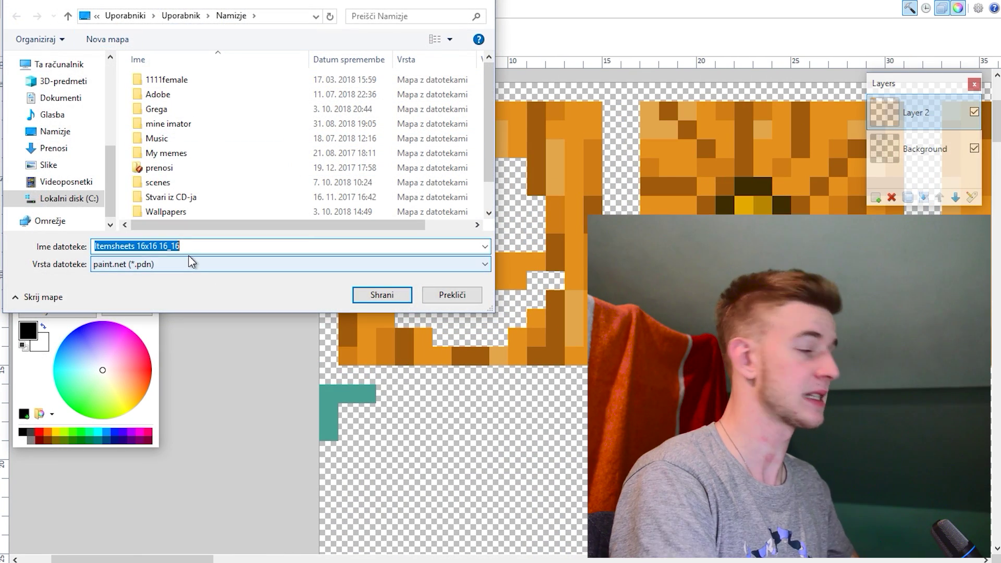
{"action": "type", "text": "plumpkin"}
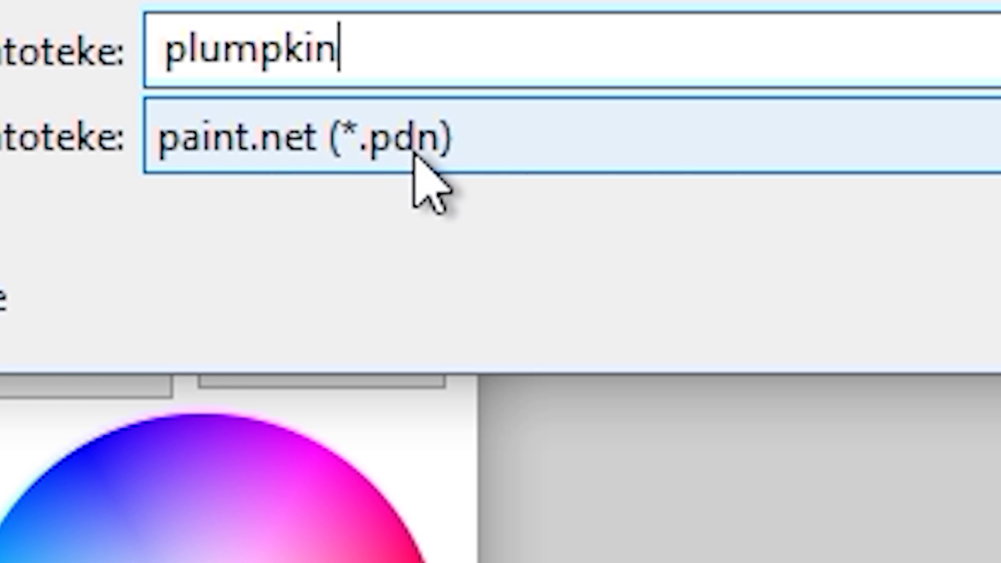
{"action": "left_click", "coordinate": [415, 156]}
{"action": "left_click", "coordinate": [354, 413]}
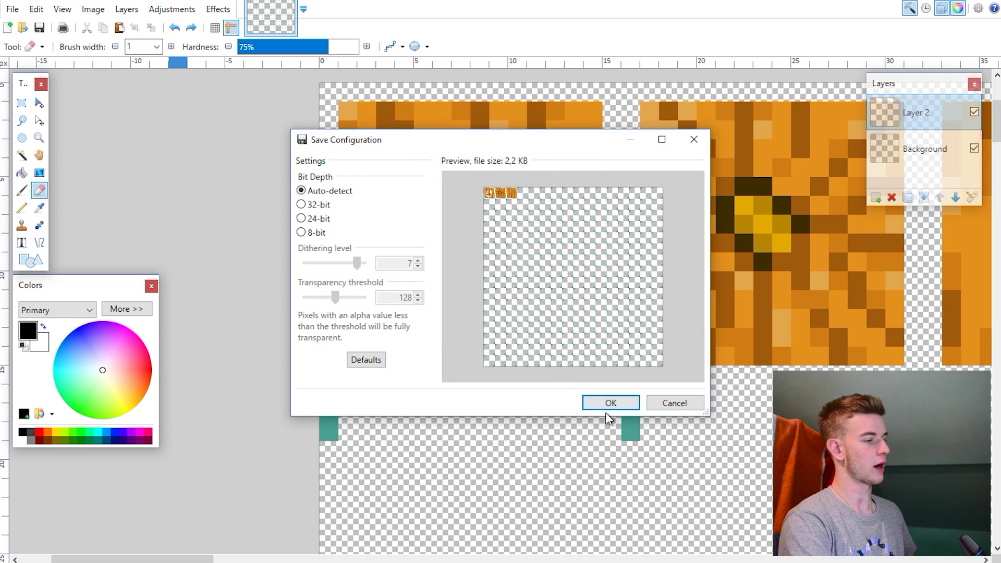
{"action": "left_click", "coordinate": [611, 406]}
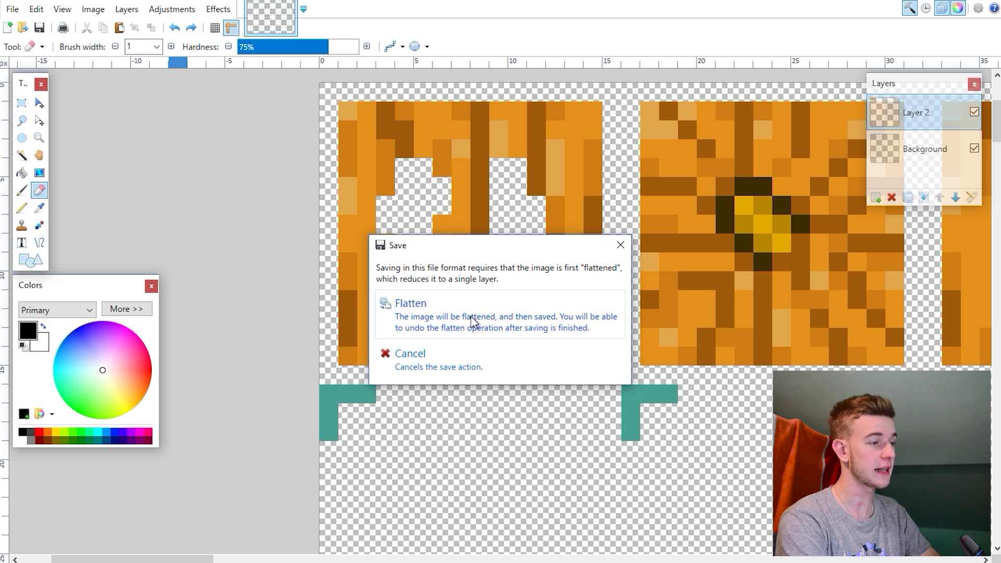
{"action": "left_click", "coordinate": [471, 316]}
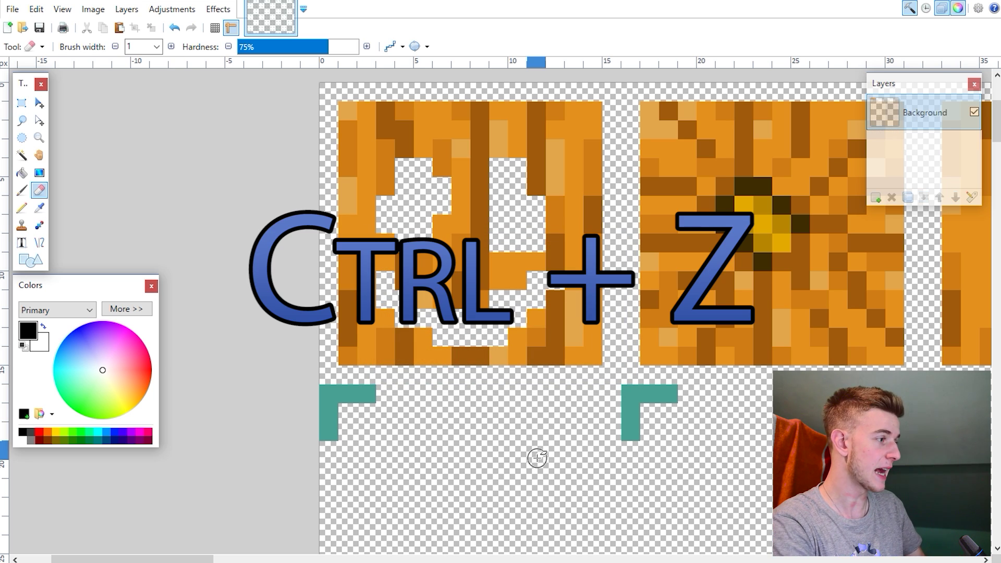
Step: Undo the flattening to restore the separate layers and make Layer 2 active
{"action": "key", "text": "ctrl+z"}
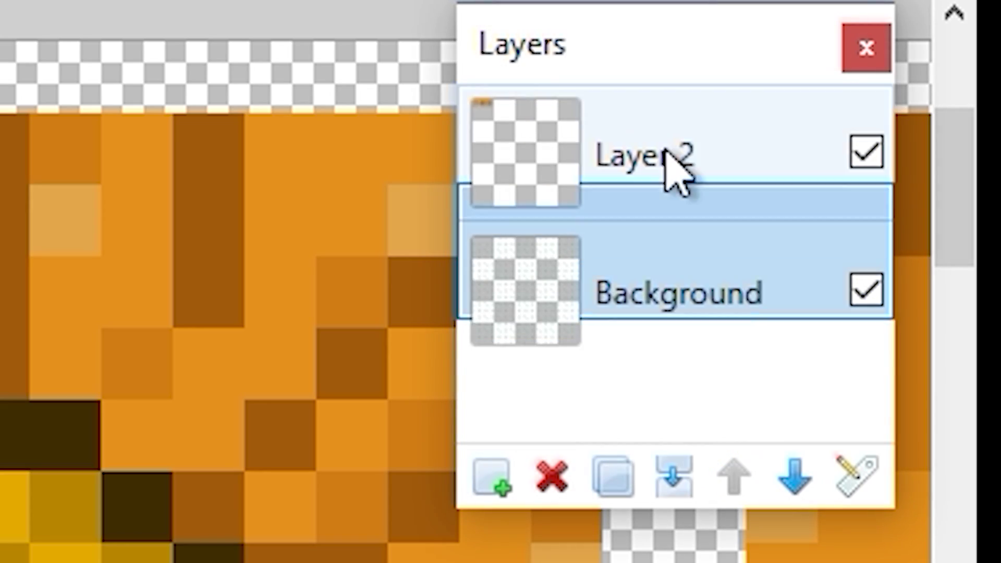
{"action": "left_click", "coordinate": [922, 116]}
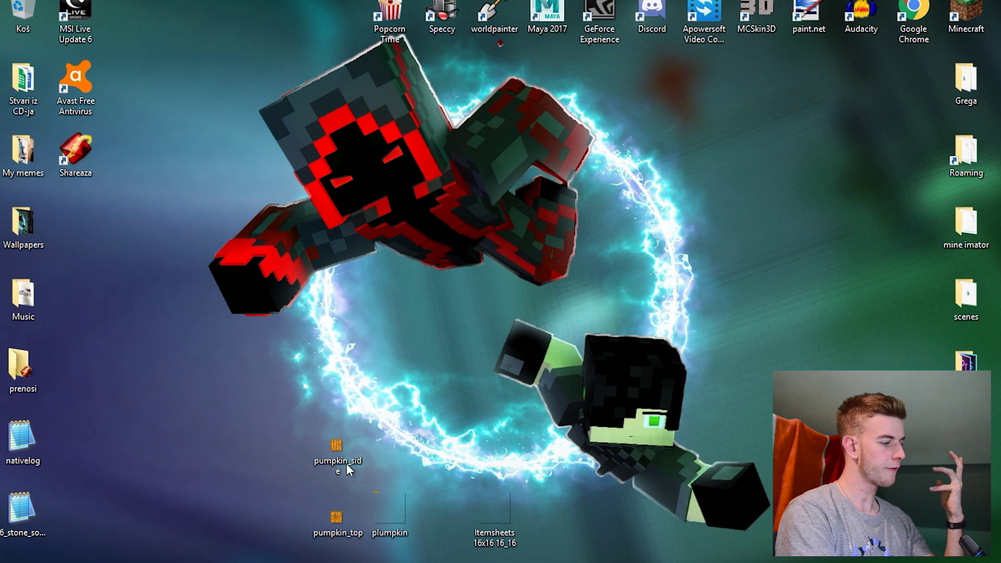
Step: Move the pumpkin_side icon beside pumpkin_top on the desktop and launch Mine-imator from the Mine-imator 1.2.0 PRE-RELEASE folder
{"action": "left_click", "coordinate": [461, 500]}
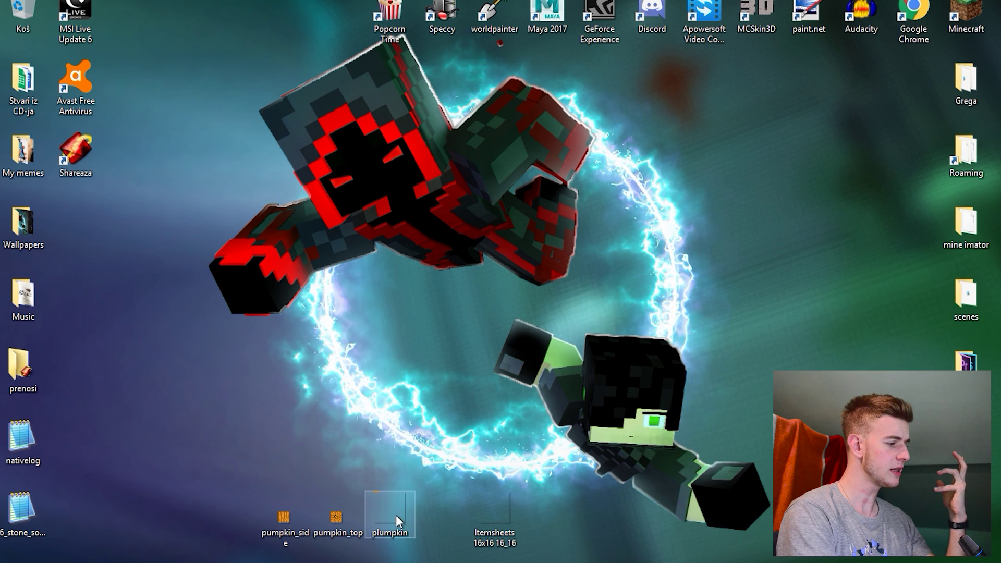
{"action": "left_click_drag", "start_coordinate": [362, 429], "coordinate": [281, 542]}
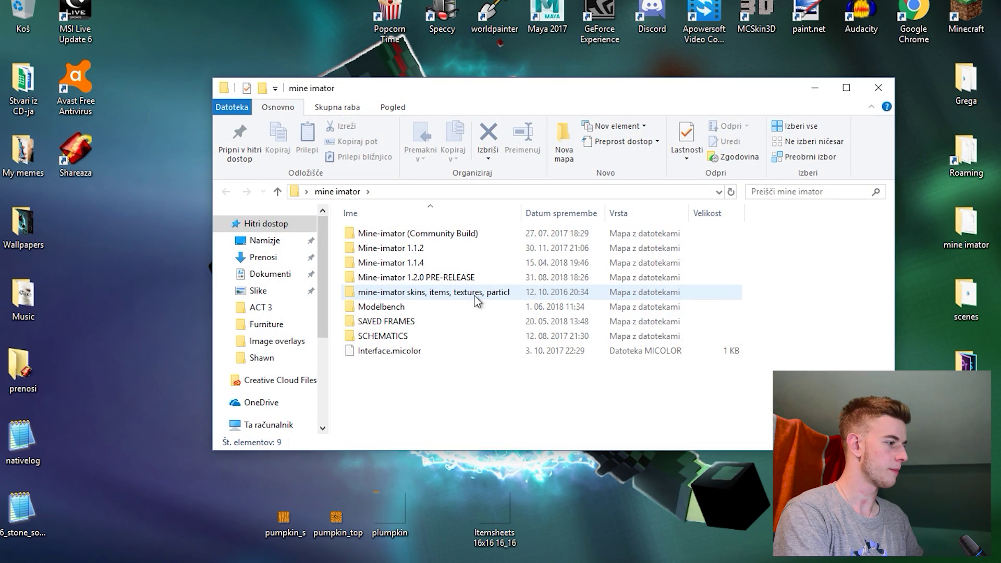
{"action": "double_click", "coordinate": [460, 281]}
{"action": "double_click", "coordinate": [465, 306]}
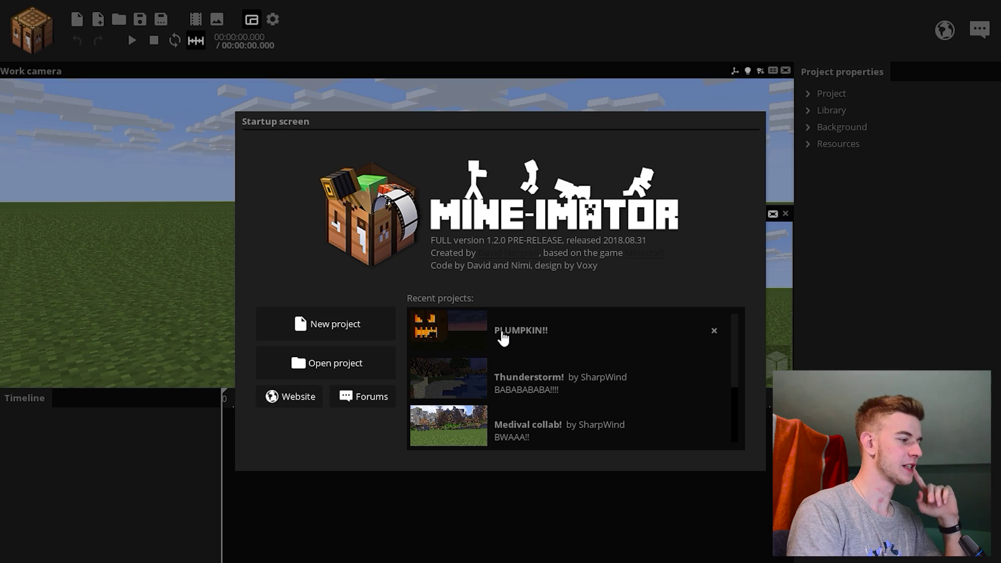
Step: Create a new project named PUMPKINNNNNN!!!!!!!!!!!
{"action": "left_click", "coordinate": [349, 327]}
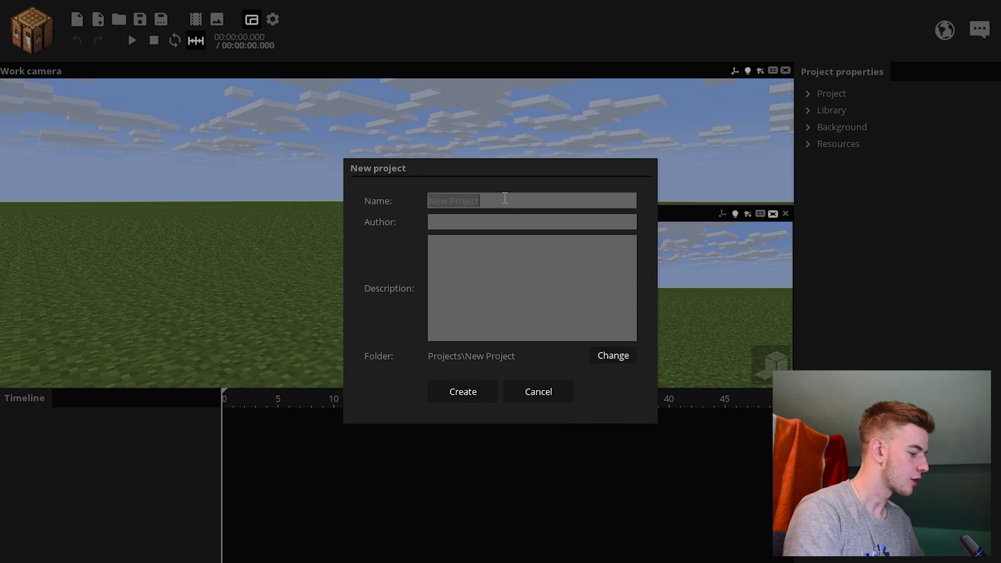
{"action": "type", "text": "PUMPKINNNNNN"}
{"action": "type", "text": "!!!!!!!!!!!"}
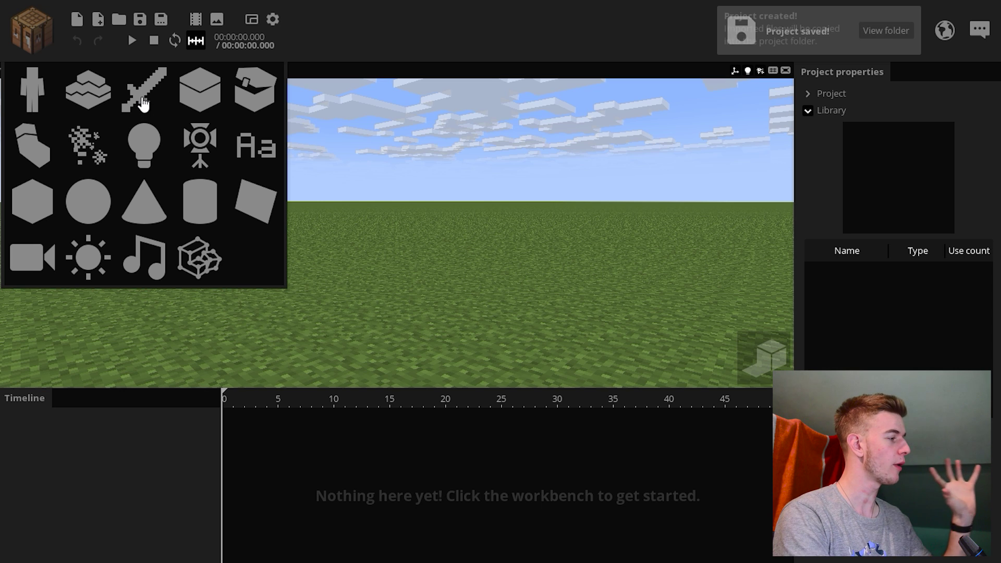
Step: Create an item from the workbench and rename it Side in the library
{"action": "left_click", "coordinate": [143, 89]}
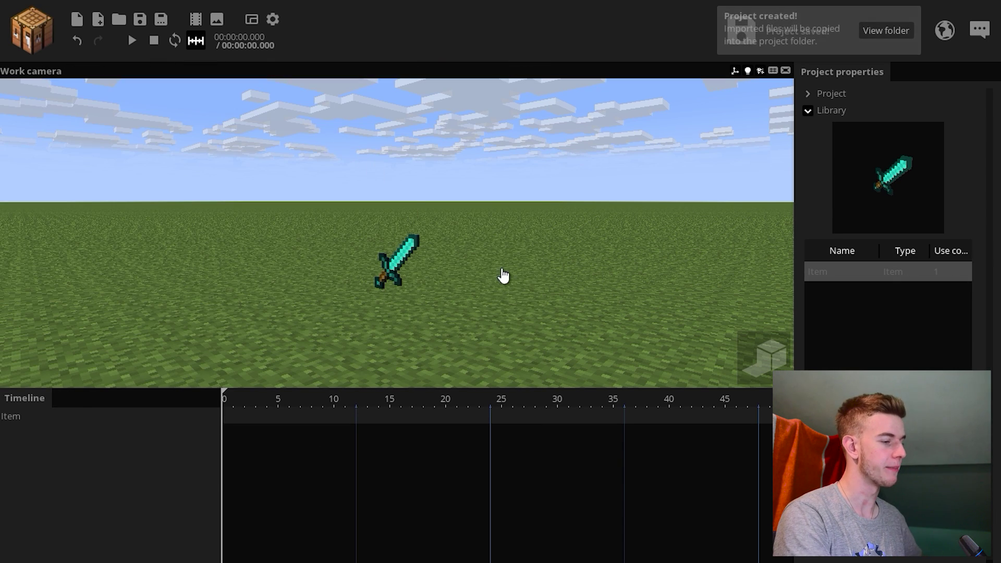
{"action": "left_click", "coordinate": [891, 450]}
{"action": "type", "text": "Side"}
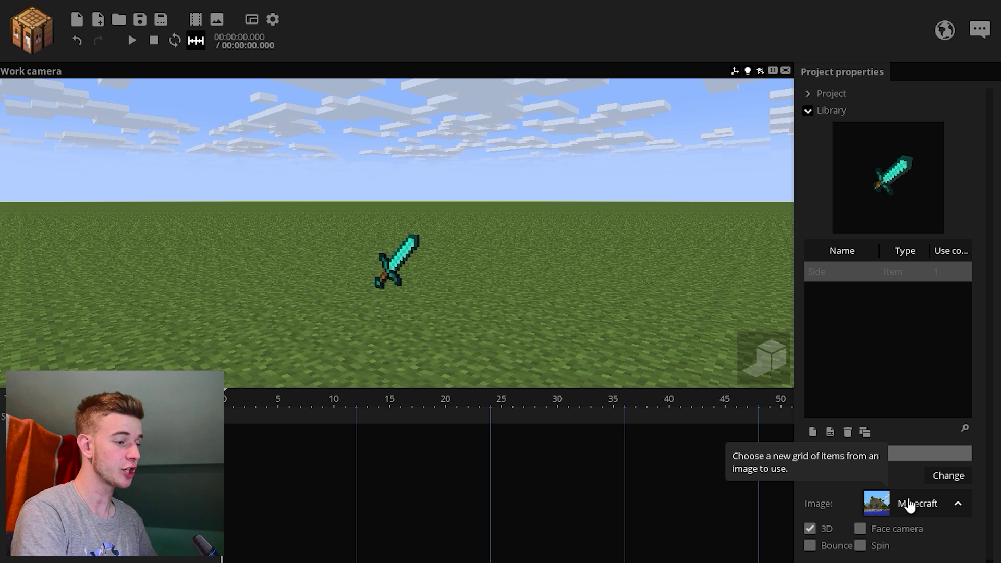
Step: Import the plumpkin image from the desktop as the Side item's image, as an item sheet with 16 by 16 items
{"action": "left_click", "coordinate": [907, 504]}
{"action": "left_click", "coordinate": [909, 447]}
{"action": "scroll", "coordinate": [900, 318], "scroll_direction": "down", "scroll_amount": 2}
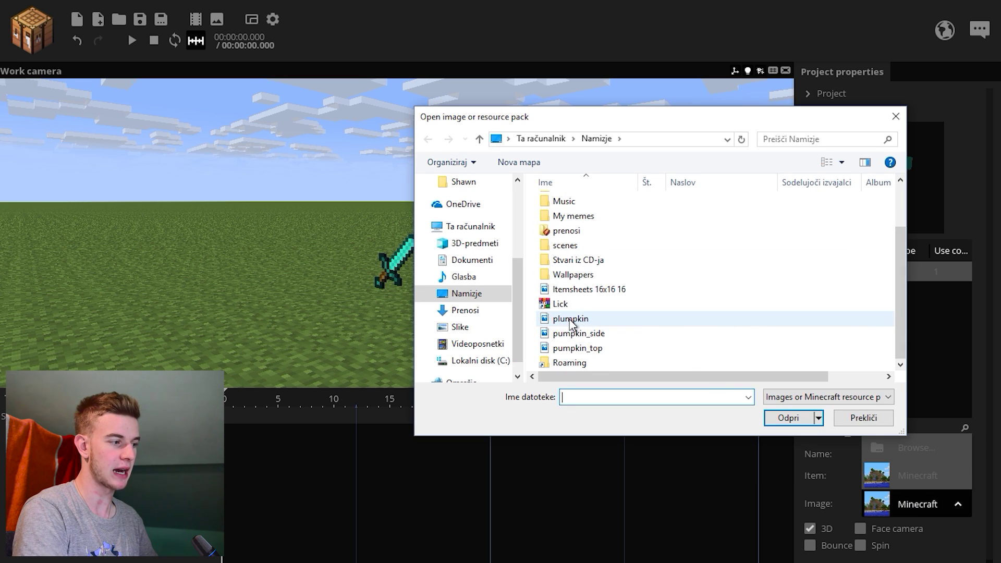
{"action": "double_click", "coordinate": [570, 319]}
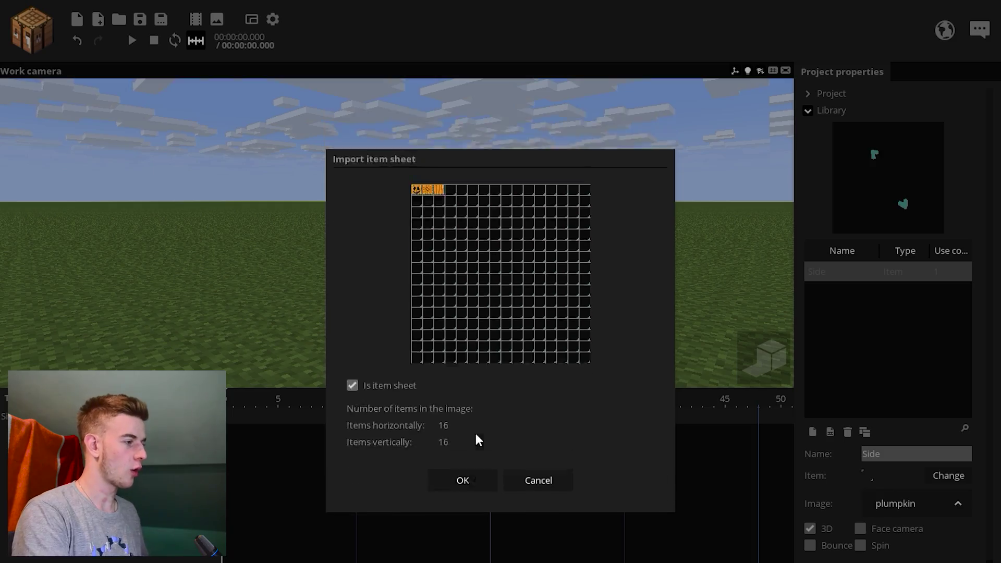
{"action": "key", "text": "Return"}
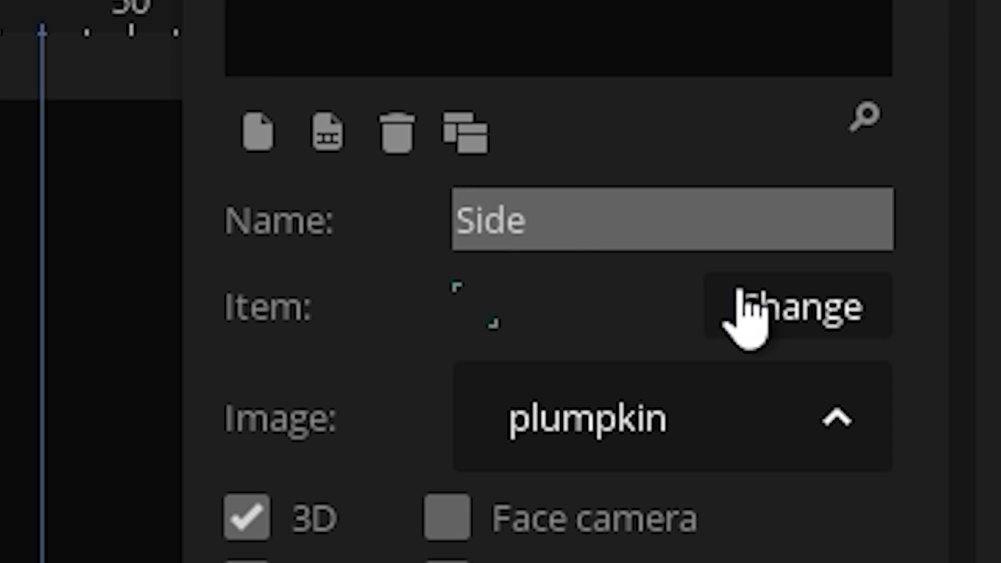
Step: Change the Side item to the uncarved pumpkin side texture in the third cell of the sheet
{"action": "left_click", "coordinate": [934, 476]}
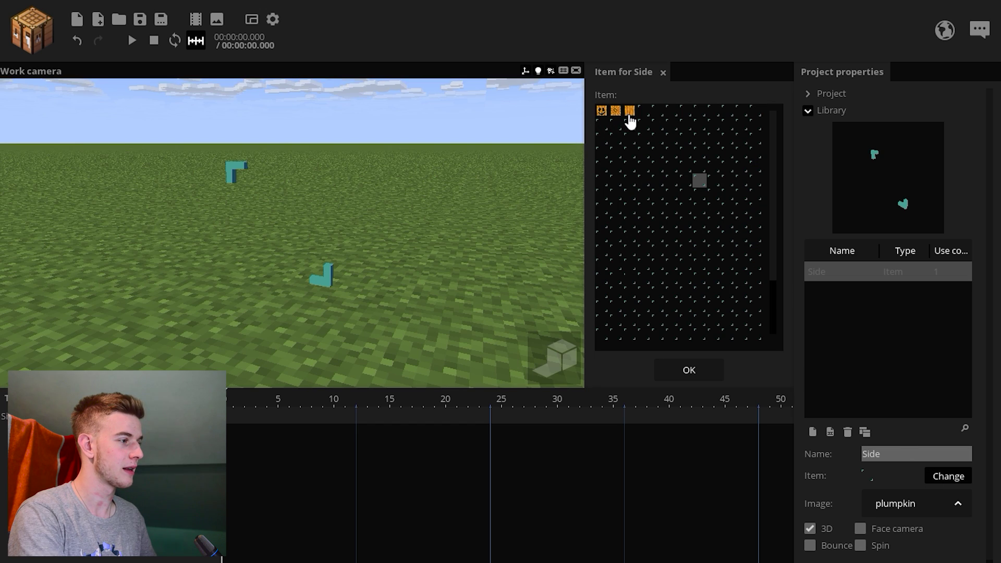
{"action": "left_click", "coordinate": [629, 110]}
{"action": "left_click", "coordinate": [673, 371]}
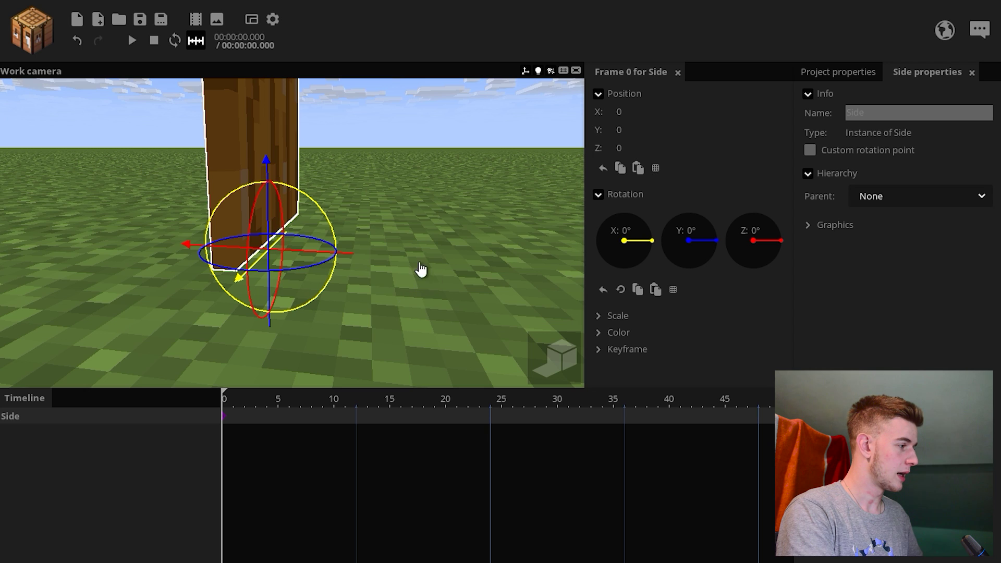
Step: Put the Side instance into a new timeline folder and rename the folder Pumpkin
{"action": "left_click_drag", "start_coordinate": [386, 268], "coordinate": [386, 270]}
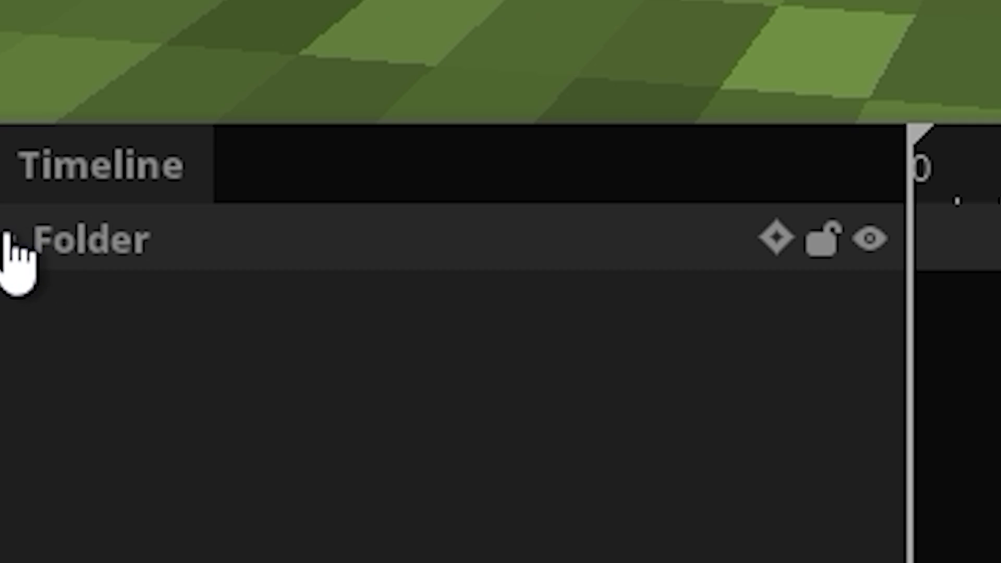
{"action": "left_click", "coordinate": [3, 415]}
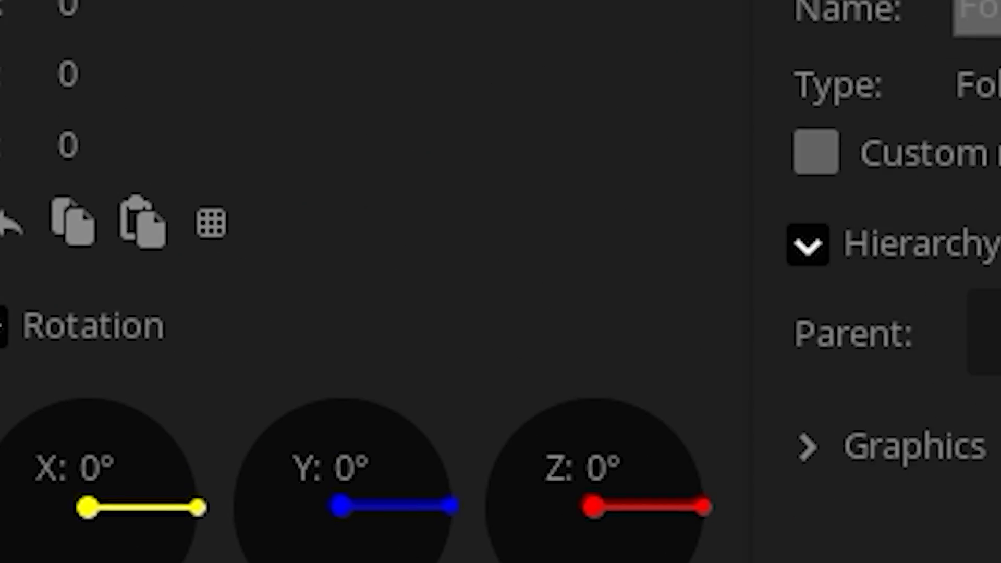
{"action": "double_click", "coordinate": [866, 111]}
{"action": "type", "text": "Pumpkin"}
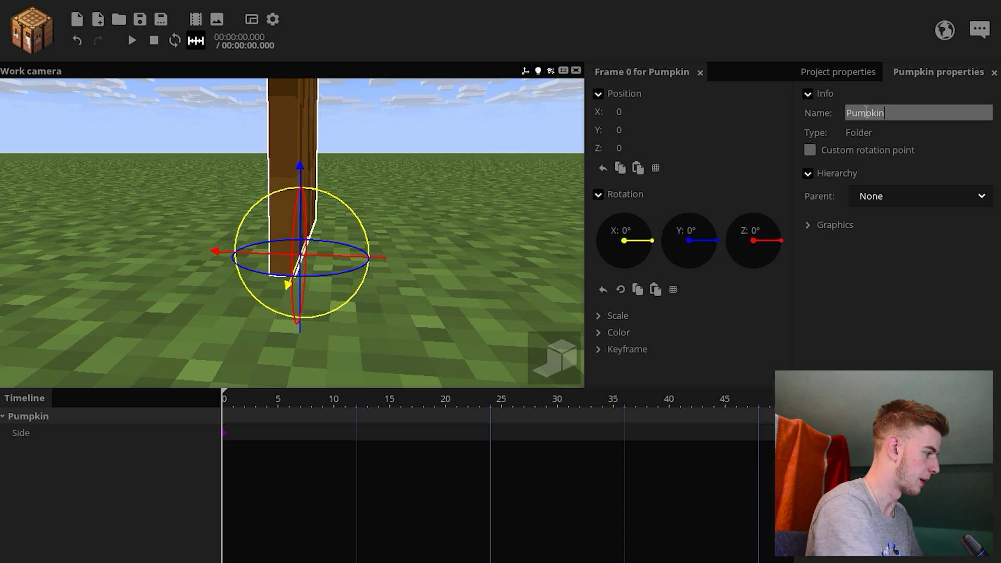
Step: Set the Side instance's Z position to 7.5, duplicate it, and set the copy's Z position to -7.5
{"action": "left_click", "coordinate": [32, 437]}
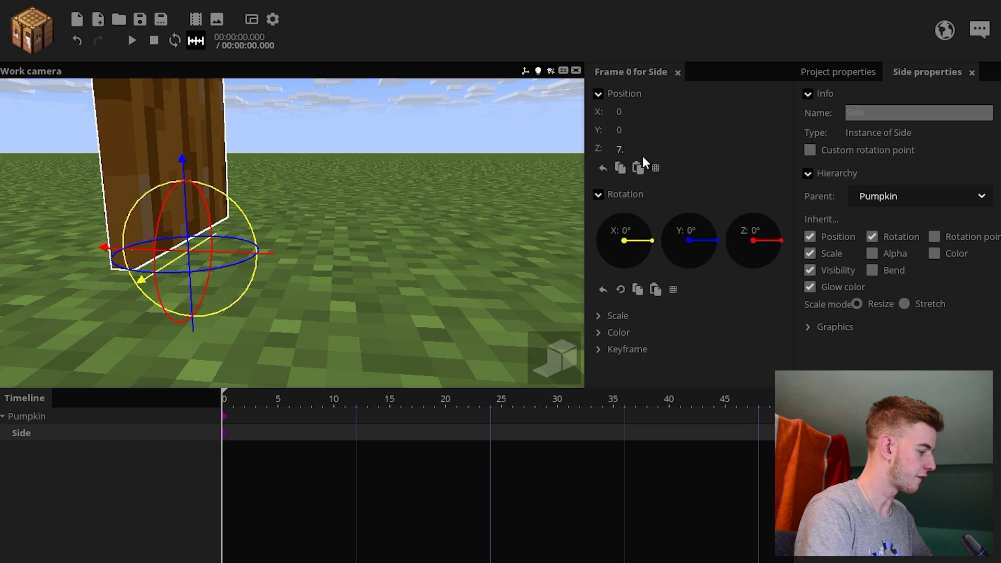
{"action": "type", "text": ".5"}
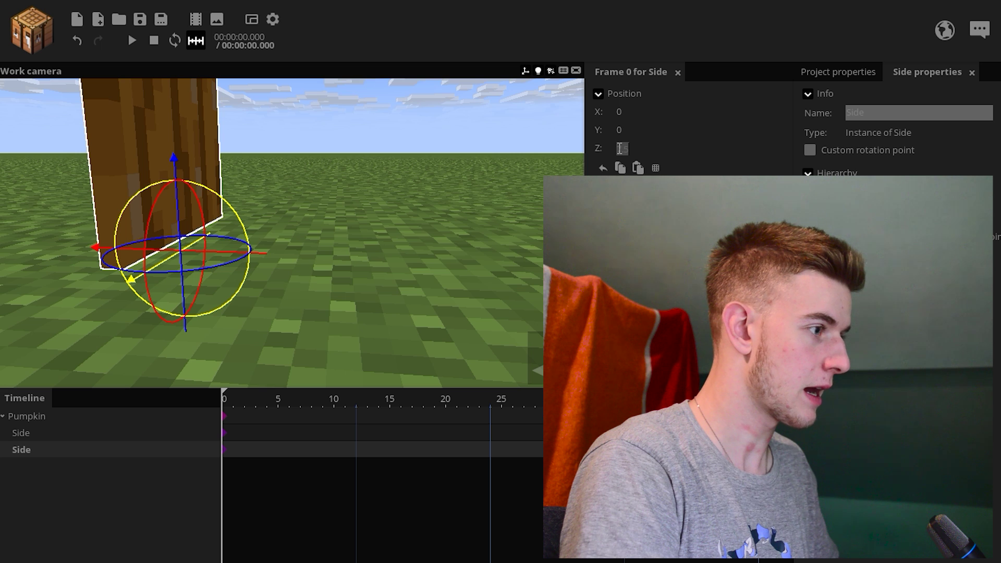
{"action": "left_click", "coordinate": [619, 149]}
{"action": "type", "text": "-"}
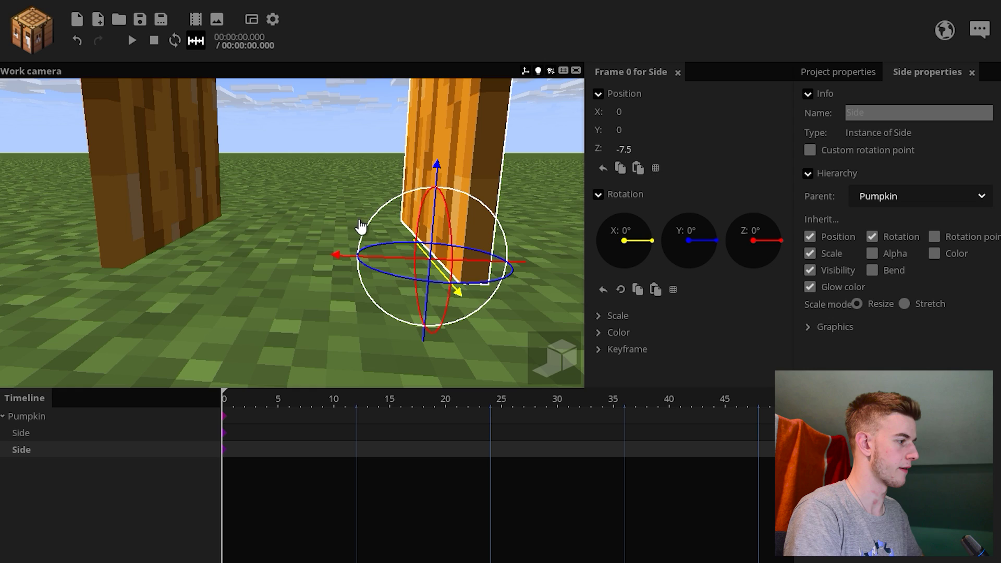
Step: Duplicate the Side instance again and set the new copy's Y rotation to 90°
{"action": "left_click", "coordinate": [333, 225]}
{"action": "left_click", "coordinate": [147, 514]}
{"action": "left_click_drag", "start_coordinate": [489, 369], "coordinate": [531, 311]}
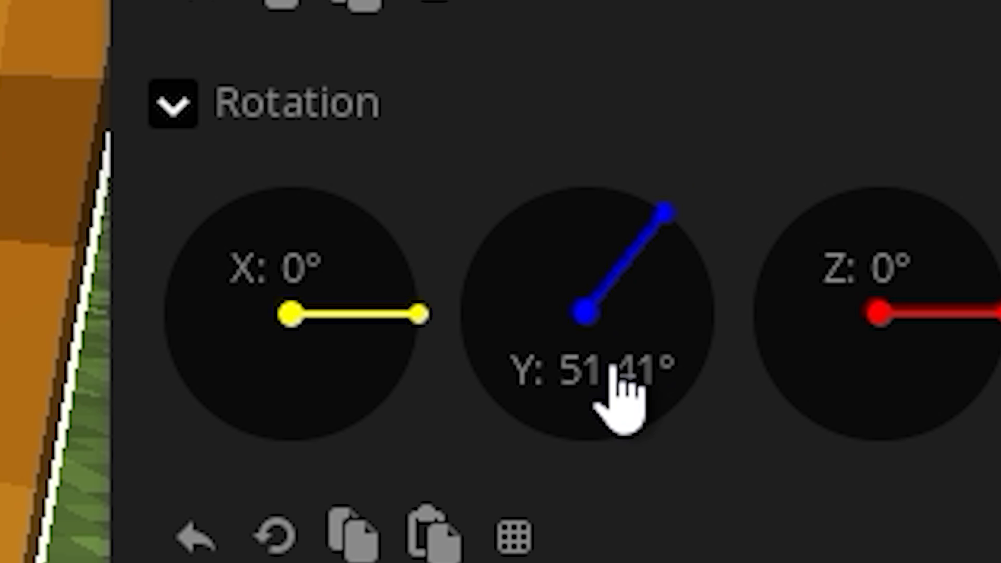
{"action": "left_click", "coordinate": [615, 371]}
{"action": "type", "text": "90"}
{"action": "key", "text": "Return"}
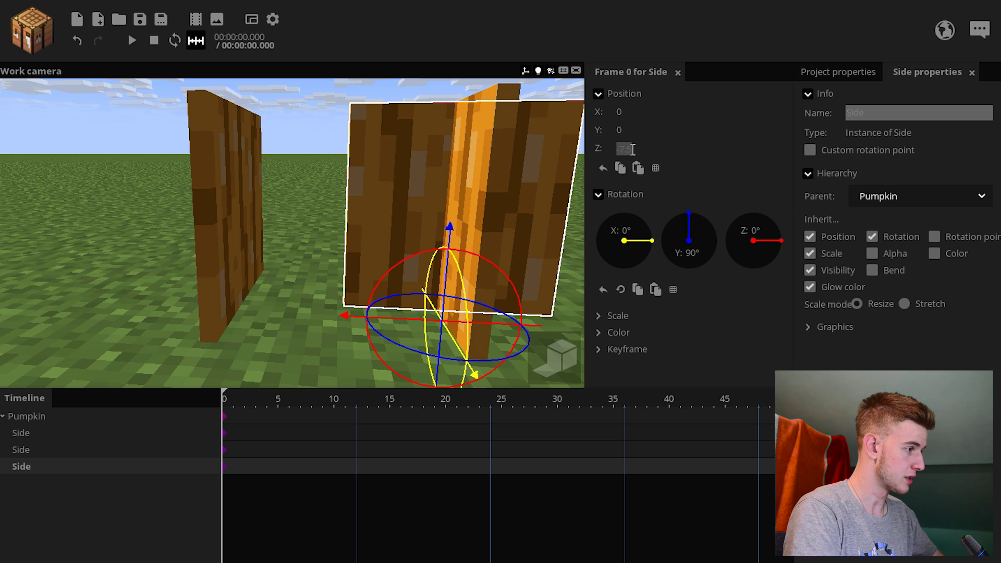
Step: Set the rotated Side copy's Z position to 0 and its X position to -7.5
{"action": "type", "text": "0"}
{"action": "left_click_drag", "start_coordinate": [631, 113], "coordinate": [616, 114]}
{"action": "left_click", "coordinate": [633, 116]}
{"action": "type", "text": "-7.5"}
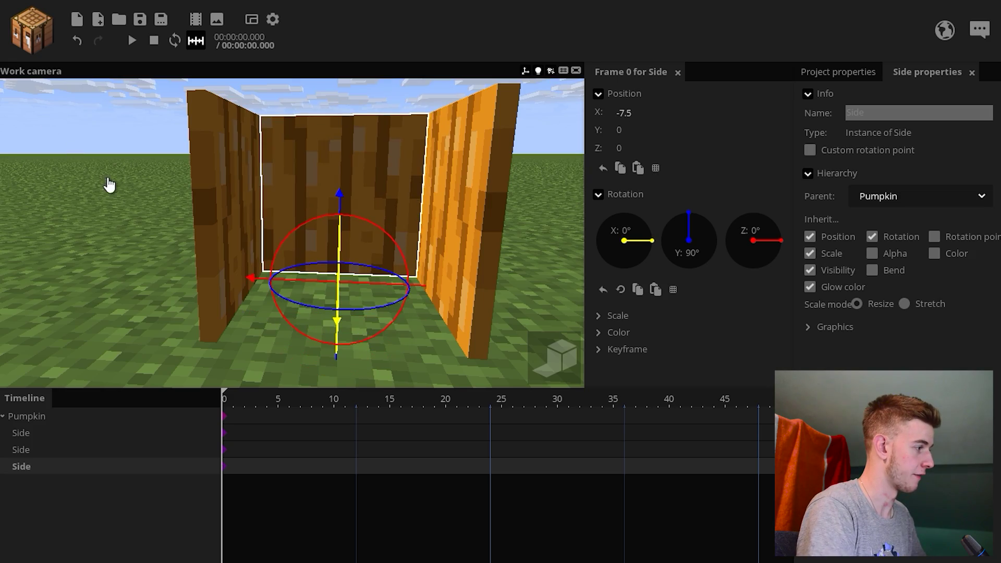
{"action": "left_click", "coordinate": [109, 185]}
{"action": "left_click_drag", "start_coordinate": [108, 185], "coordinate": [242, 210]}
{"action": "scroll", "coordinate": [172, 271], "scroll_direction": "up", "scroll_amount": 3}
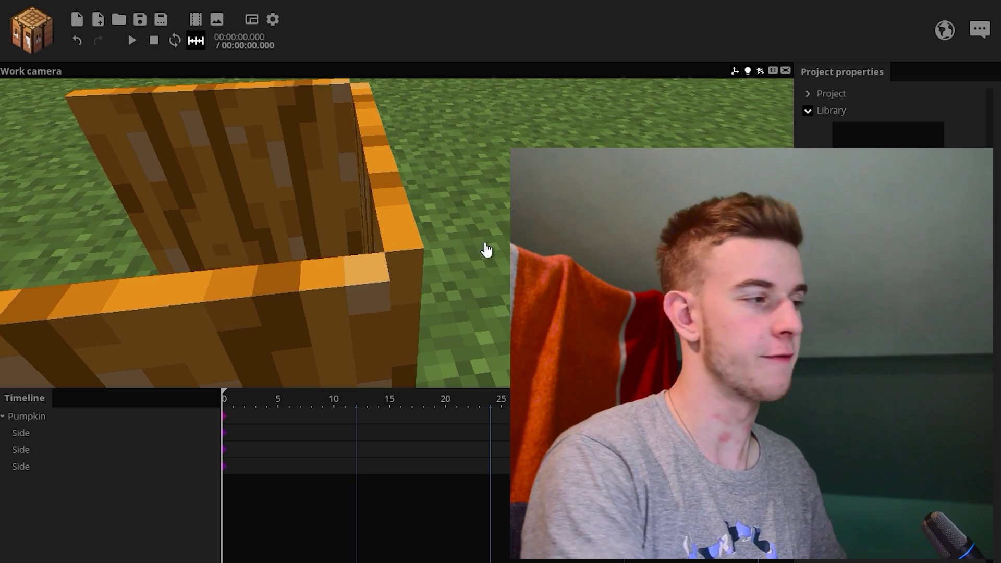
{"action": "left_click_drag", "start_coordinate": [486, 251], "coordinate": [604, 218]}
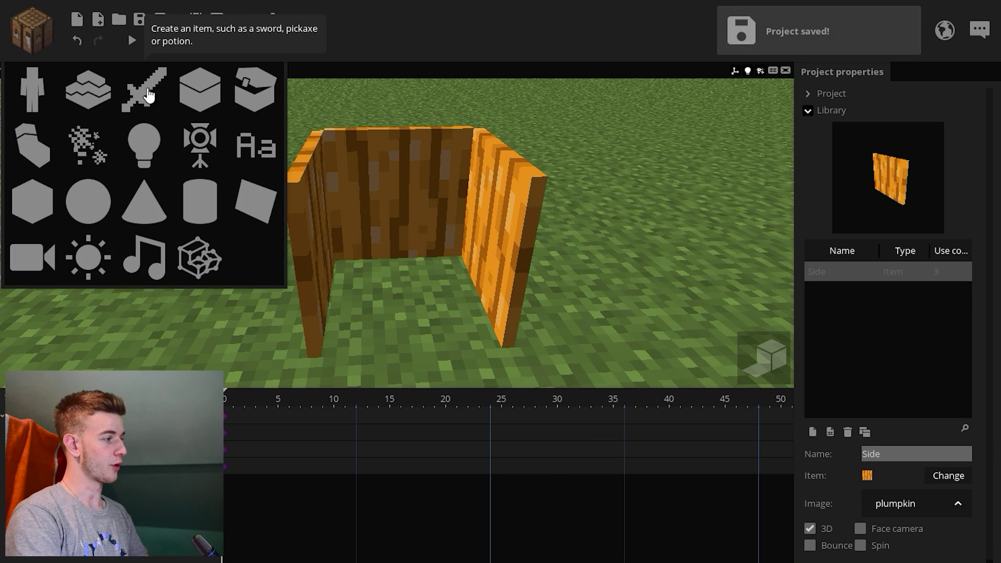
Step: Create an item named Top that uses the pumpkin top texture from the plumpkin image
{"action": "left_click", "coordinate": [143, 89]}
{"action": "type", "text": "Top"}
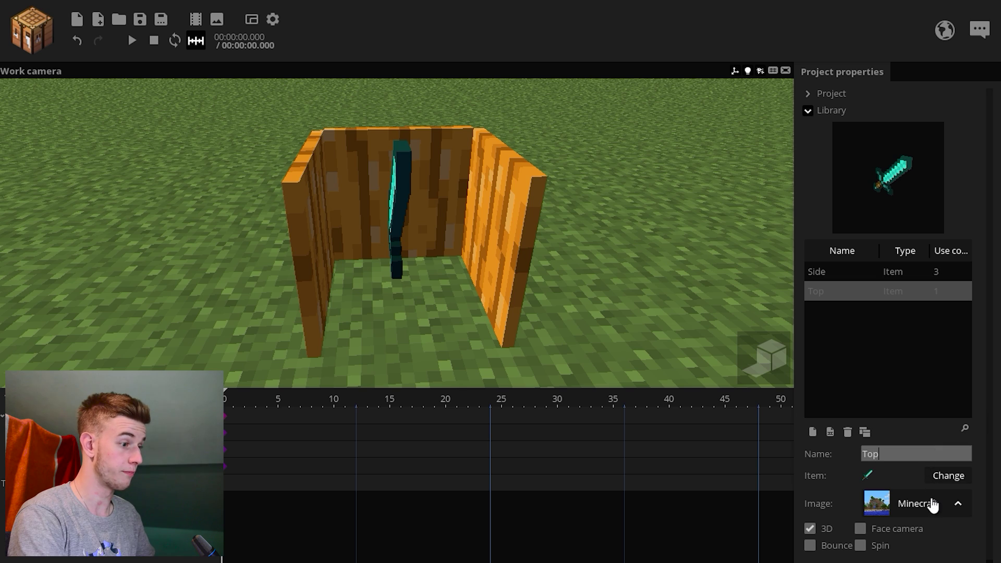
{"action": "left_click", "coordinate": [917, 504]}
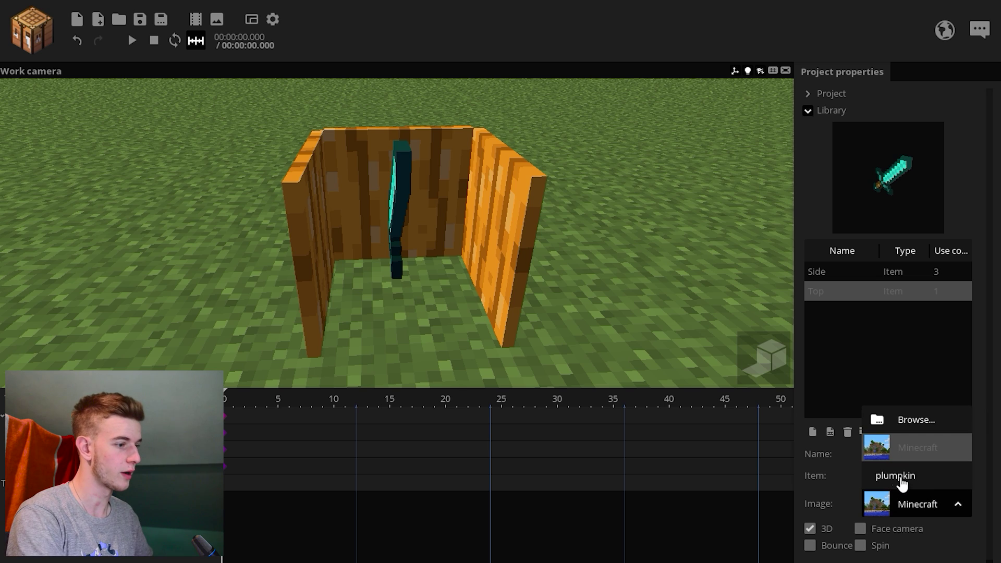
{"action": "left_click", "coordinate": [897, 476]}
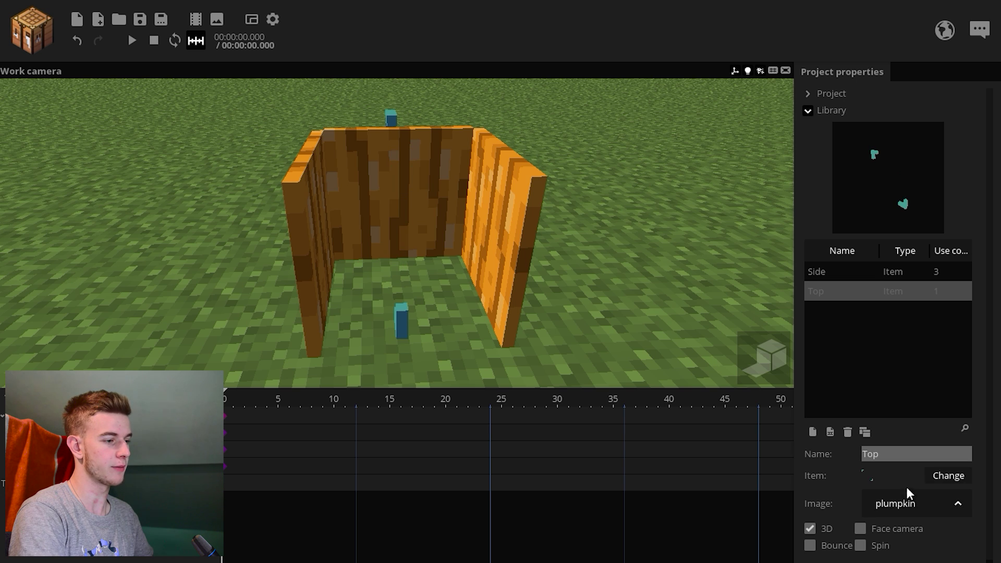
{"action": "left_click", "coordinate": [936, 478]}
{"action": "left_click", "coordinate": [681, 364]}
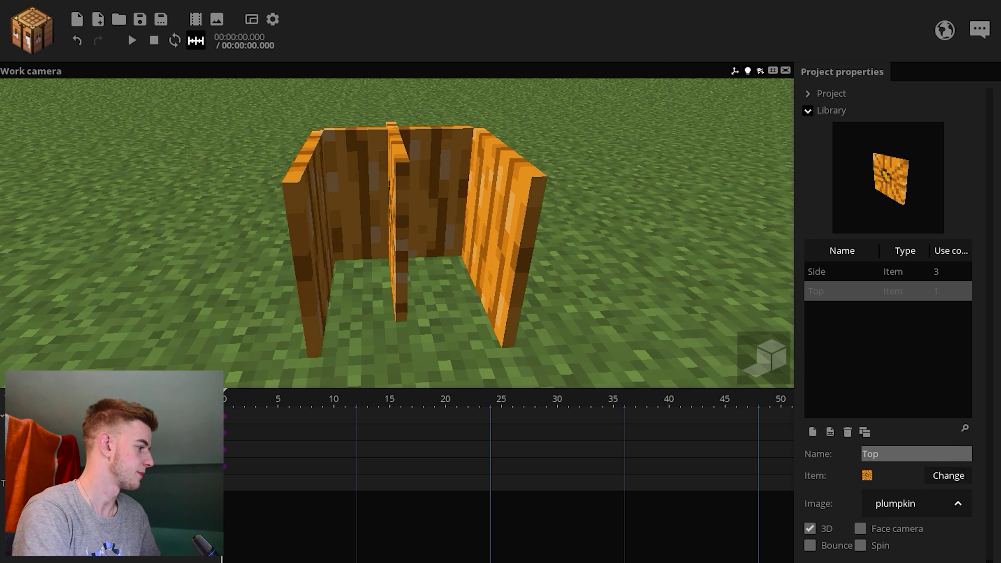
Step: Put the Top instance into the Pumpkin folder and enable its custom rotation point with Y set to 8
{"action": "left_click", "coordinate": [14, 482]}
{"action": "left_click_drag", "start_coordinate": [14, 482], "coordinate": [56, 414]}
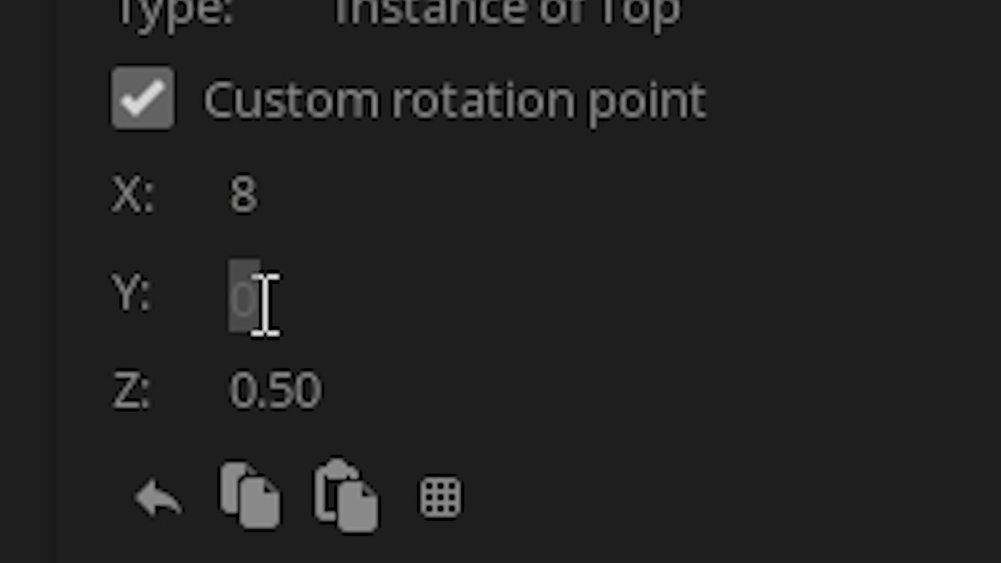
{"action": "type", "text": "8"}
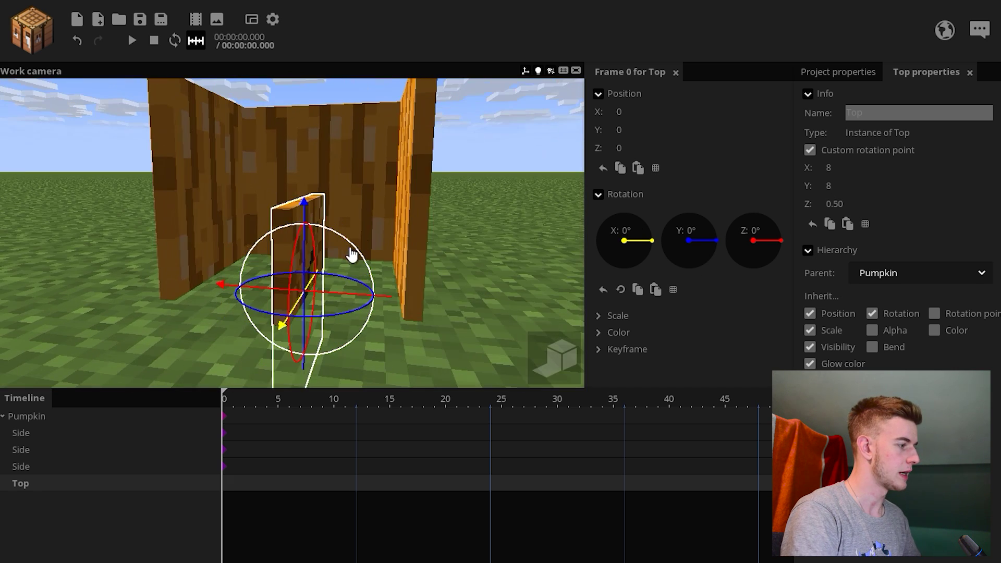
Step: Lay the Top instance flat with an X rotation of -90° and a Y position of 0.5
{"action": "left_click_drag", "start_coordinate": [351, 254], "coordinate": [389, 313]}
{"action": "left_click_drag", "start_coordinate": [362, 267], "coordinate": [365, 275]}
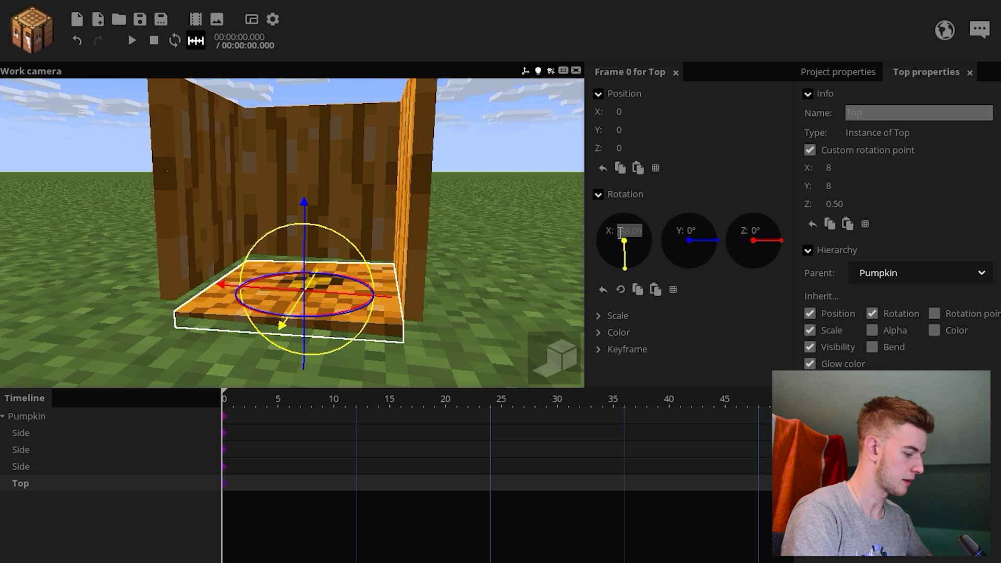
{"action": "type", "text": "-90"}
{"action": "key", "text": "Return"}
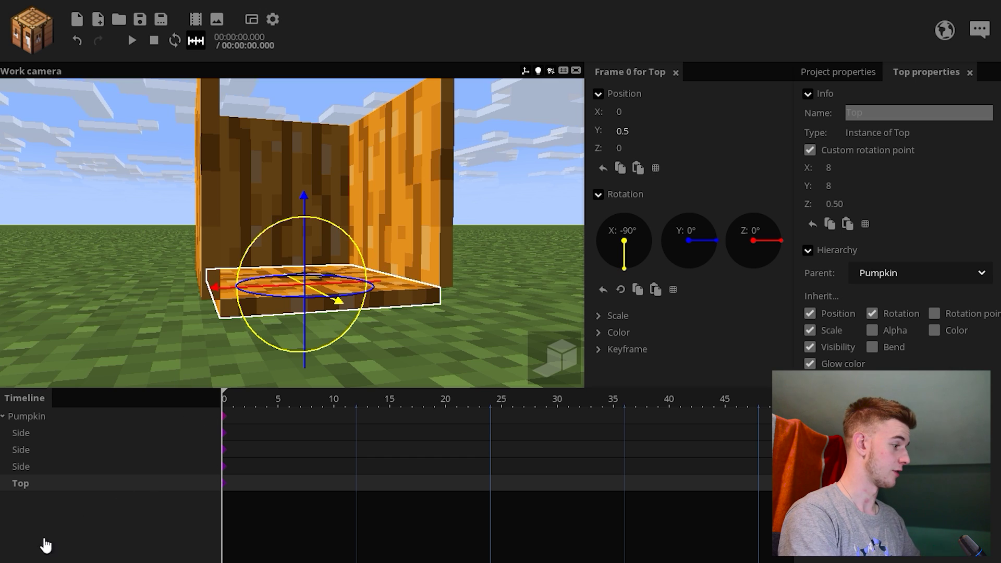
Step: Duplicate the Top instance and set the copy's Y position to 15.5
{"action": "key", "text": "ctrl+d"}
{"action": "left_click_drag", "start_coordinate": [305, 247], "coordinate": [304, 41]}
{"action": "right_click_drag", "start_coordinate": [365, 156], "coordinate": [365, 159]}
{"action": "type", "text": "e"}
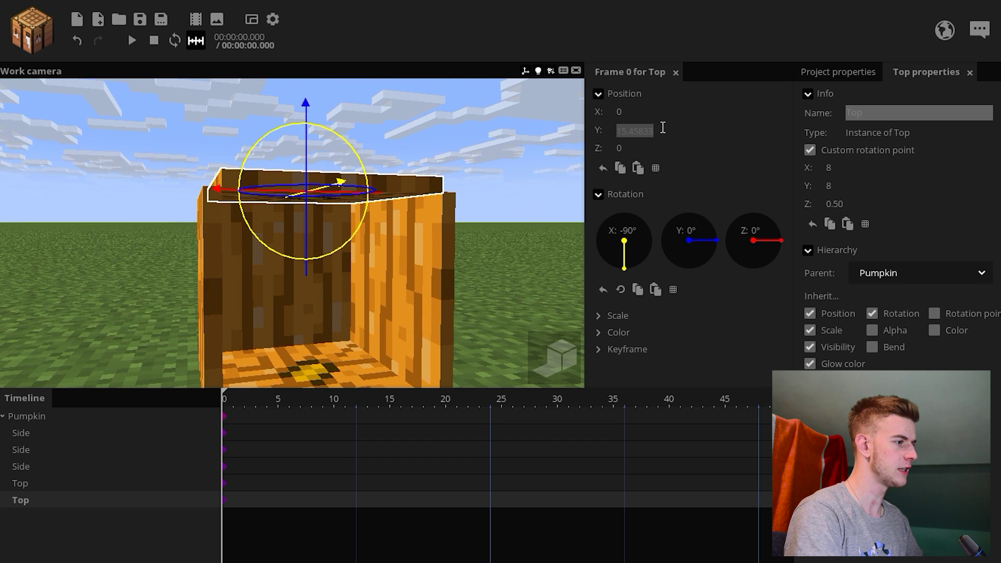
{"action": "type", "text": "15.5"}
{"action": "key", "text": "Return"}
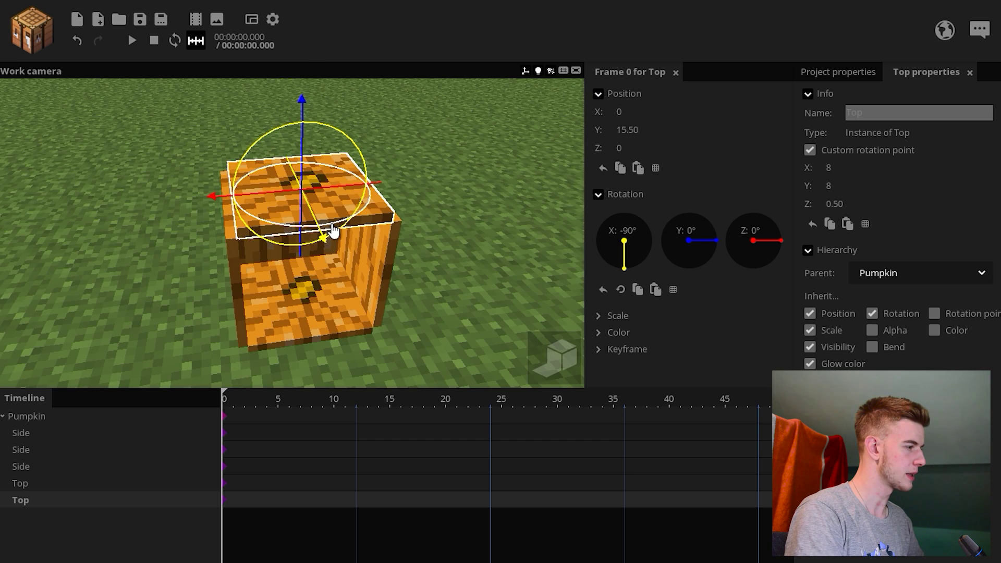
Step: Set the upper Top copy's Y rotation to 90°
{"action": "left_click_drag", "start_coordinate": [332, 231], "coordinate": [399, 172]}
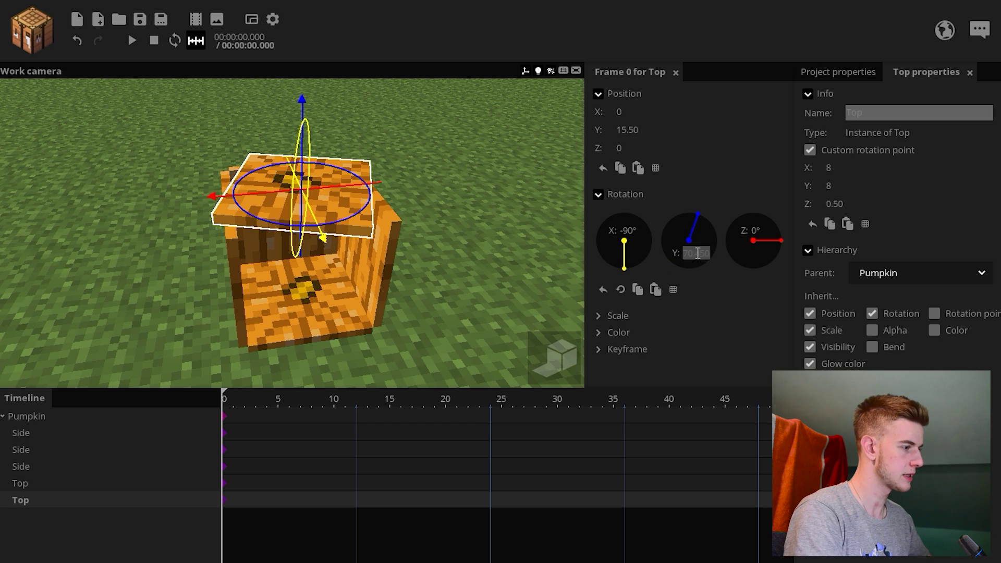
{"action": "type", "text": "90"}
{"action": "key", "text": "Return"}
{"action": "left_click_drag", "start_coordinate": [426, 283], "coordinate": [440, 286]}
{"action": "left_click_drag", "start_coordinate": [339, 258], "coordinate": [365, 259]}
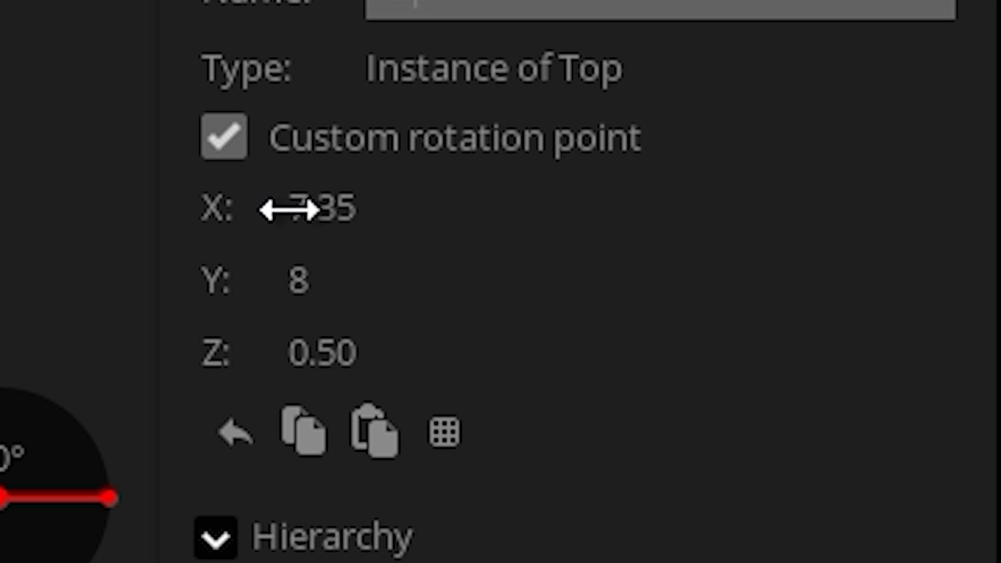
Step: Set the Y value of the upper Top copy's custom rotation point to 15
{"action": "left_click_drag", "start_coordinate": [289, 210], "coordinate": [239, 213]}
{"action": "key", "text": "ctrl+z"}
{"action": "left_click_drag", "start_coordinate": [308, 273], "coordinate": [379, 275]}
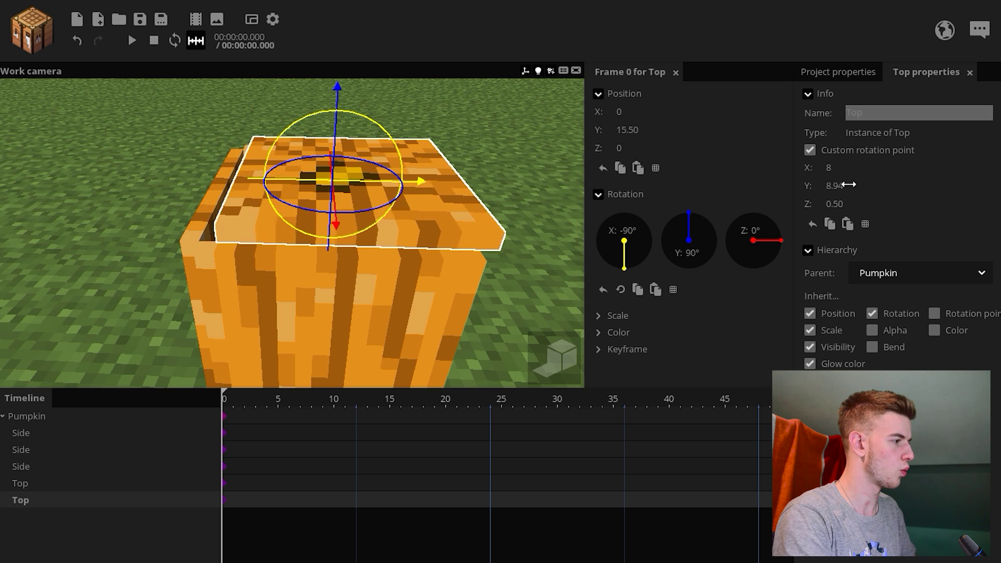
{"action": "left_click_drag", "start_coordinate": [848, 184], "coordinate": [916, 190]}
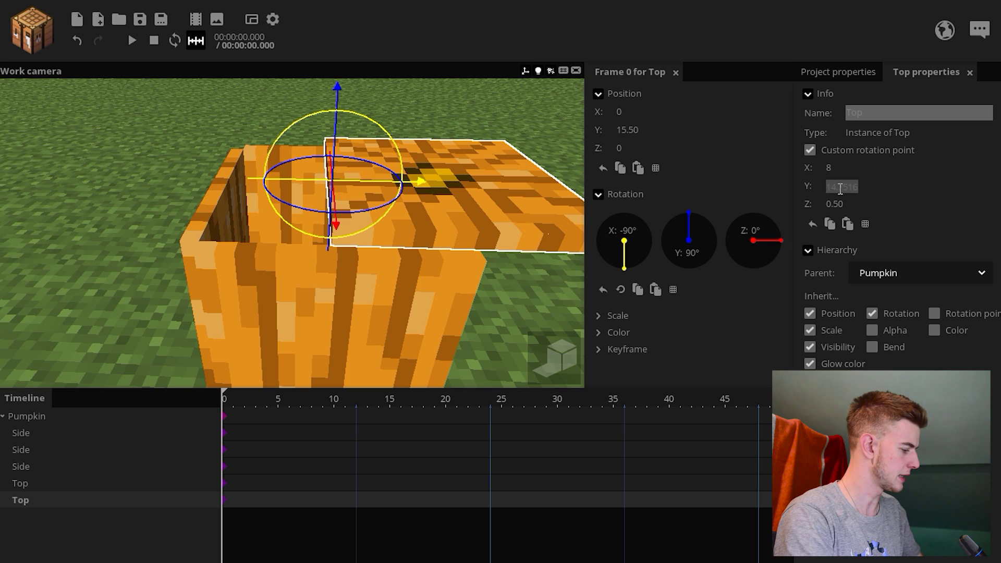
{"action": "type", "text": "16"}
{"action": "key", "text": "Return"}
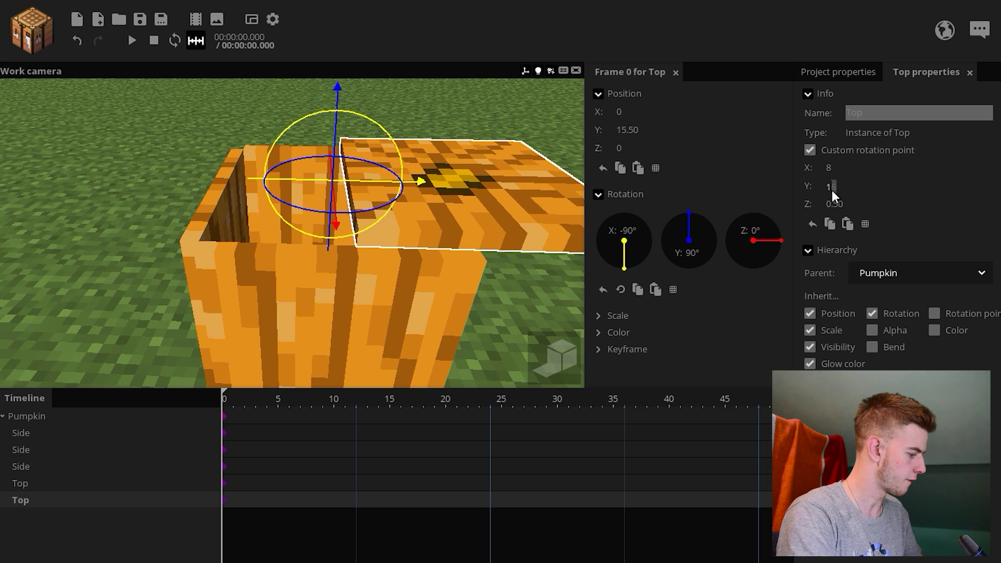
{"action": "key", "text": "BackSpace"}
{"action": "type", "text": "5"}
Step: Set the upper Top copy's X position to -7 so it covers the pumpkin
{"action": "left_click_drag", "start_coordinate": [497, 218], "coordinate": [490, 277]}
{"action": "left_click_drag", "start_coordinate": [334, 188], "coordinate": [259, 203]}
{"action": "middle_click_drag", "start_coordinate": [478, 184], "coordinate": [573, 167]}
{"action": "left_click", "coordinate": [635, 110]}
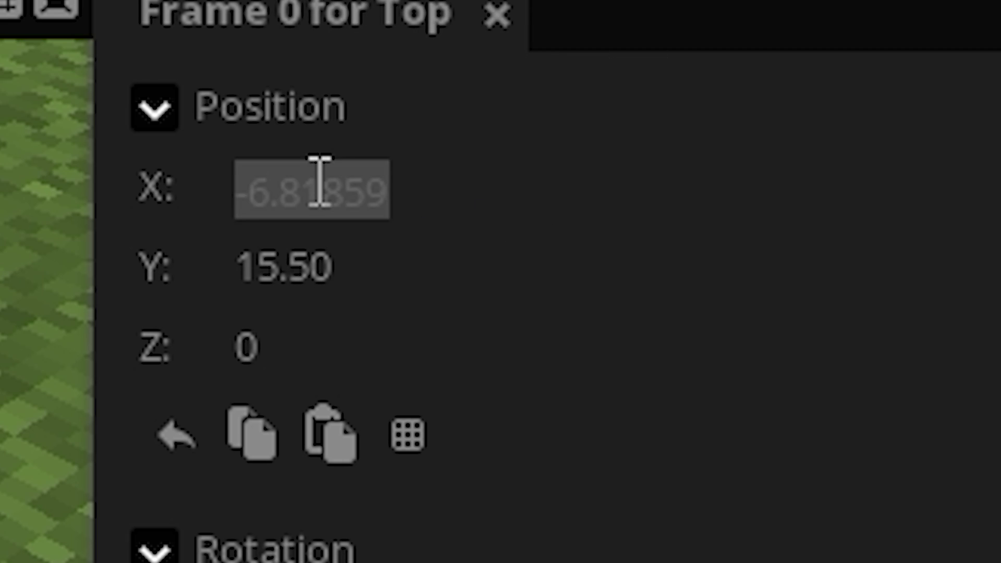
{"action": "type", "text": "7"}
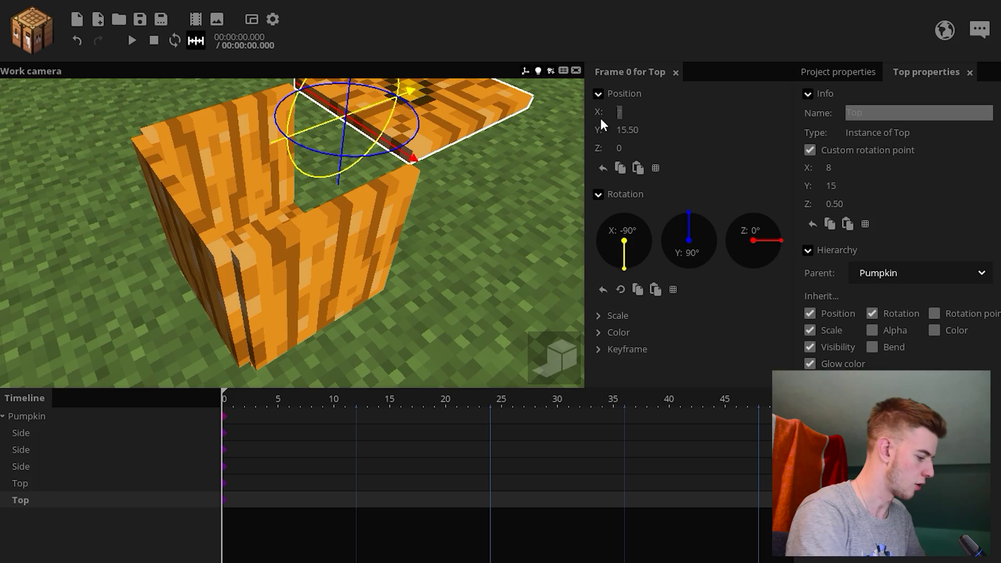
{"action": "type", "text": "-7"}
{"action": "left_click_drag", "start_coordinate": [469, 198], "coordinate": [386, 205]}
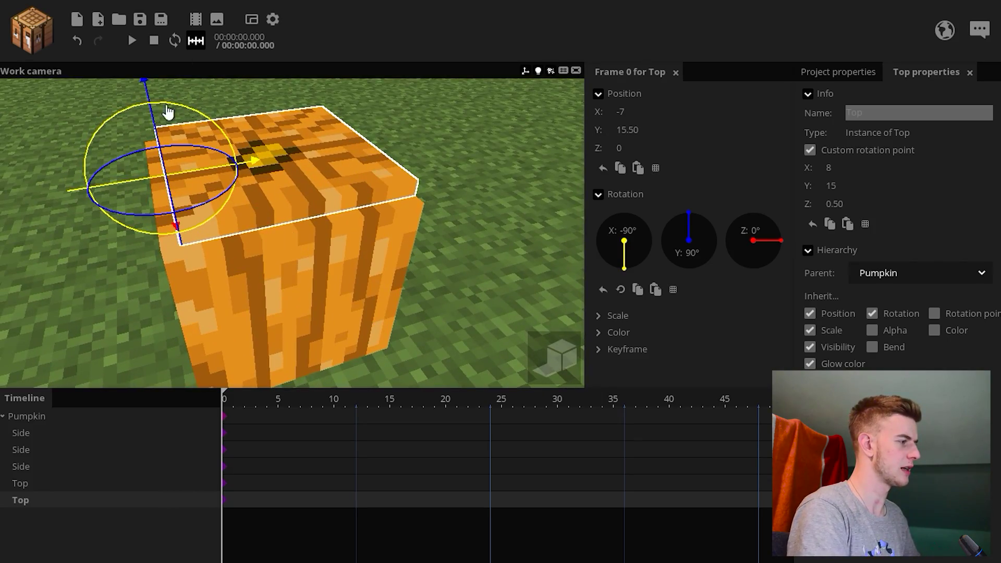
Step: Try opening the pumpkin's lid by rotating the upper Top copy about its hinge edge, and undo the rotation
{"action": "right_click_drag", "start_coordinate": [290, 239], "coordinate": [259, 291]}
{"action": "left_click_drag", "start_coordinate": [273, 258], "coordinate": [298, 262]}
{"action": "key", "text": "ctrl+z"}
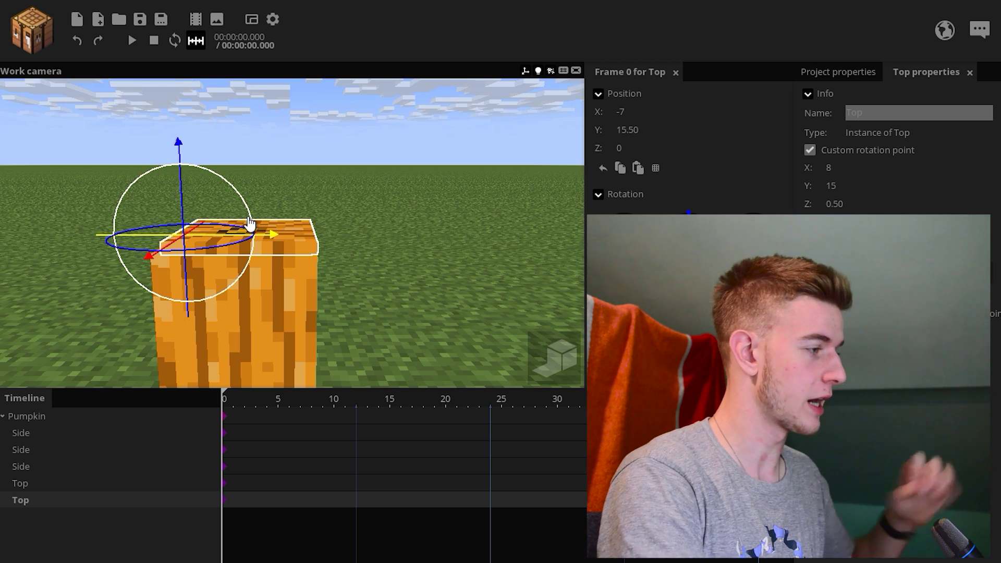
{"action": "left_click_drag", "start_coordinate": [253, 228], "coordinate": [177, 162]}
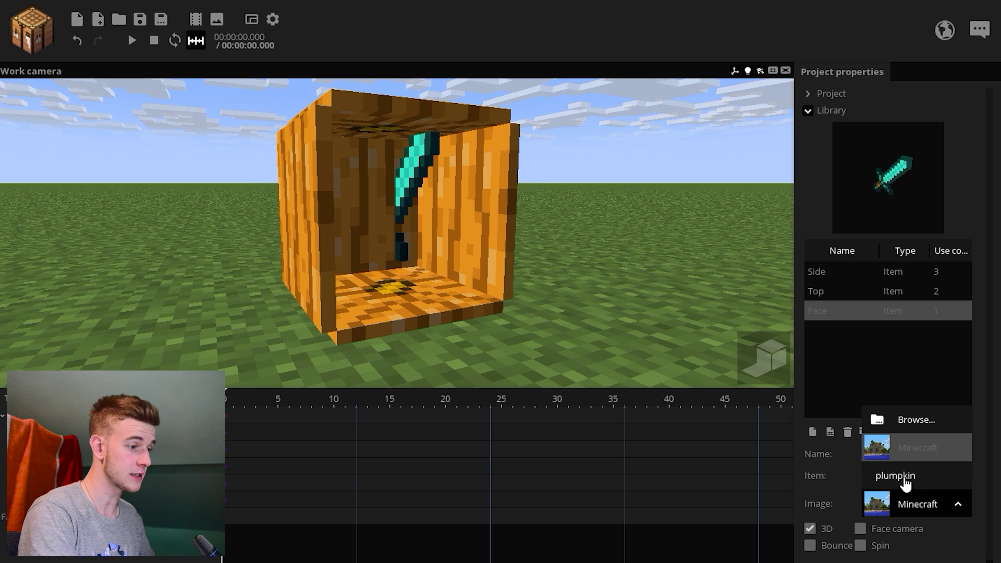
Step: Give the Face item the plumpkin image and the carved face texture in the first cell of the sheet
{"action": "left_click", "coordinate": [895, 475]}
{"action": "left_click", "coordinate": [947, 475]}
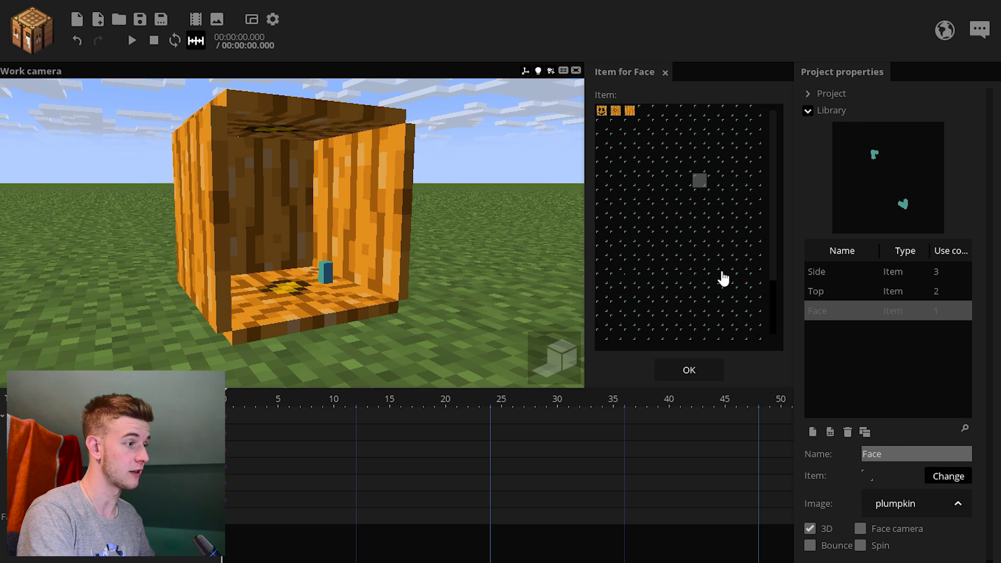
{"action": "left_click", "coordinate": [689, 370]}
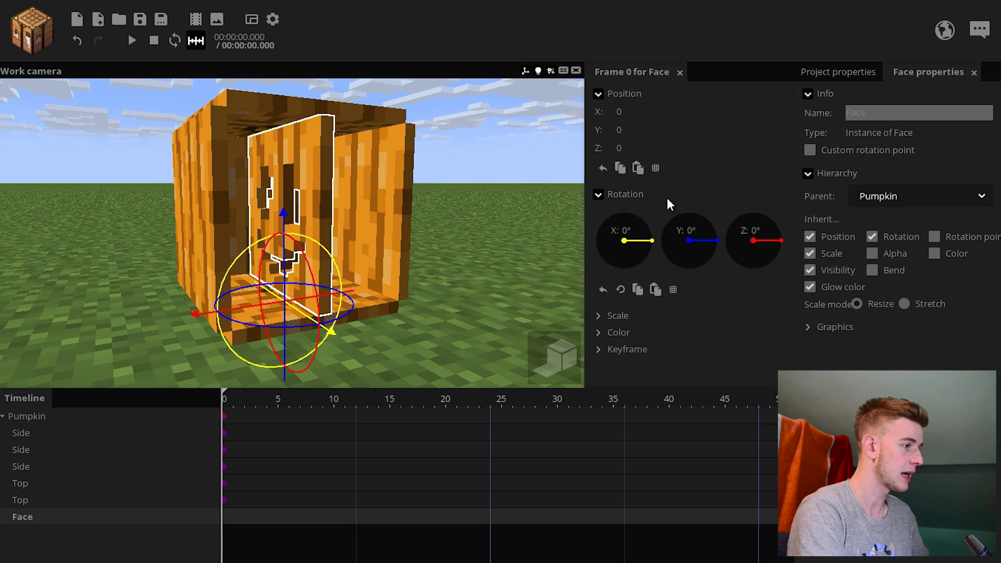
Step: Set the Face instance's Y rotation to 90° and its X position to 7.5
{"action": "left_click_drag", "start_coordinate": [672, 218], "coordinate": [523, 210]}
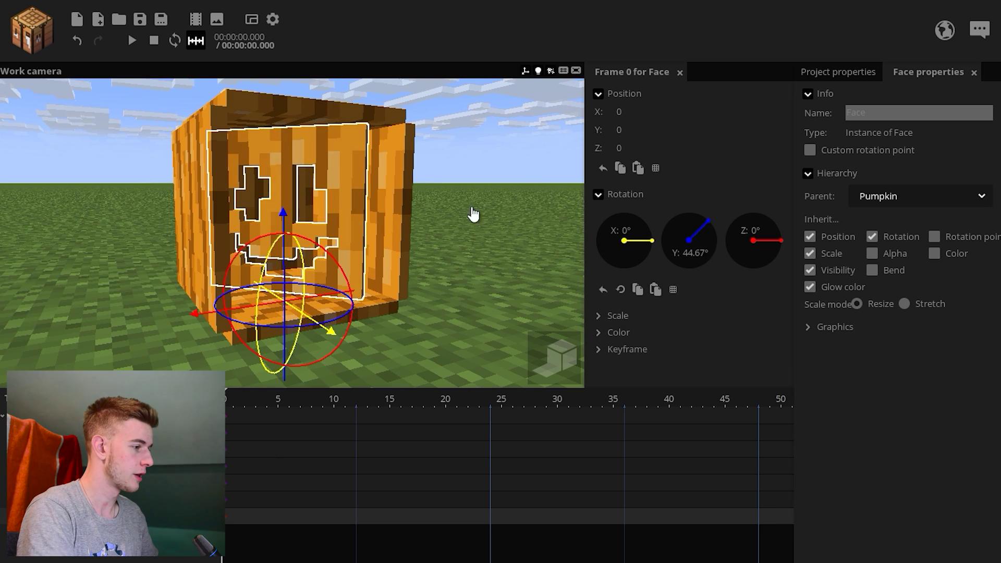
{"action": "left_click", "coordinate": [691, 260]}
{"action": "type", "text": "90"}
{"action": "left_click_drag", "start_coordinate": [390, 348], "coordinate": [383, 327]}
{"action": "left_click", "coordinate": [637, 113]}
{"action": "type", "text": "7"}
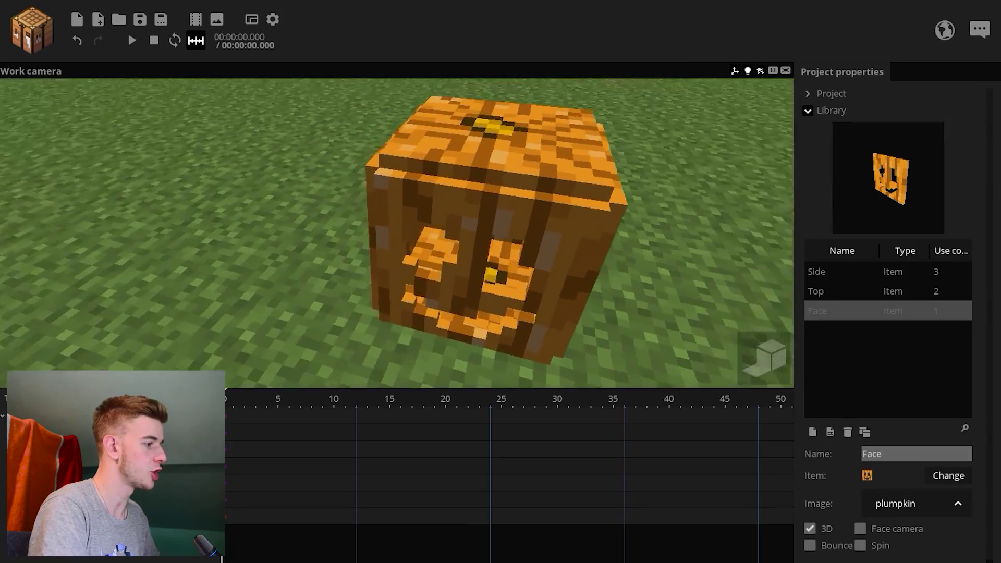
Step: Save the project and create a cube
{"action": "left_click", "coordinate": [139, 21]}
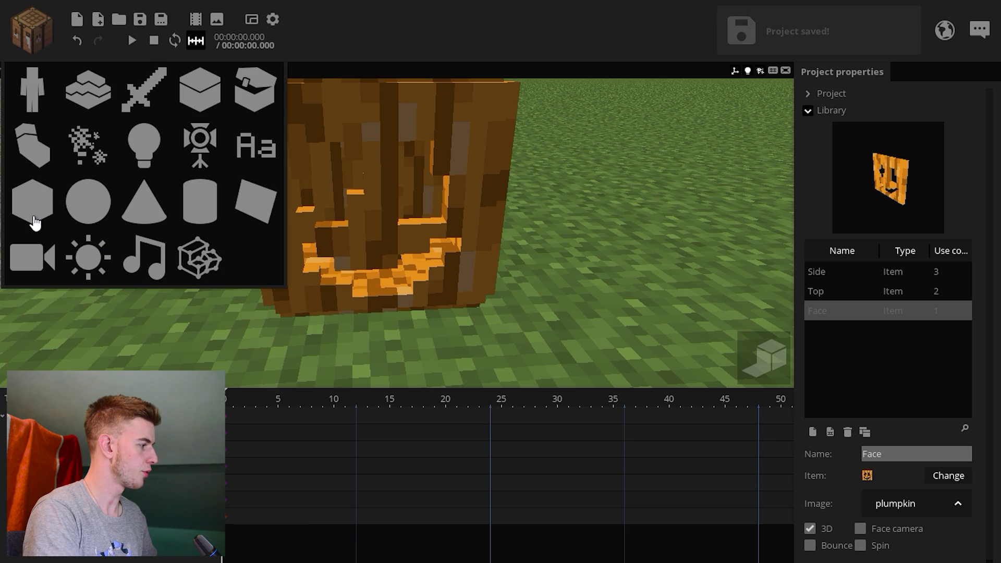
{"action": "left_click", "coordinate": [34, 219]}
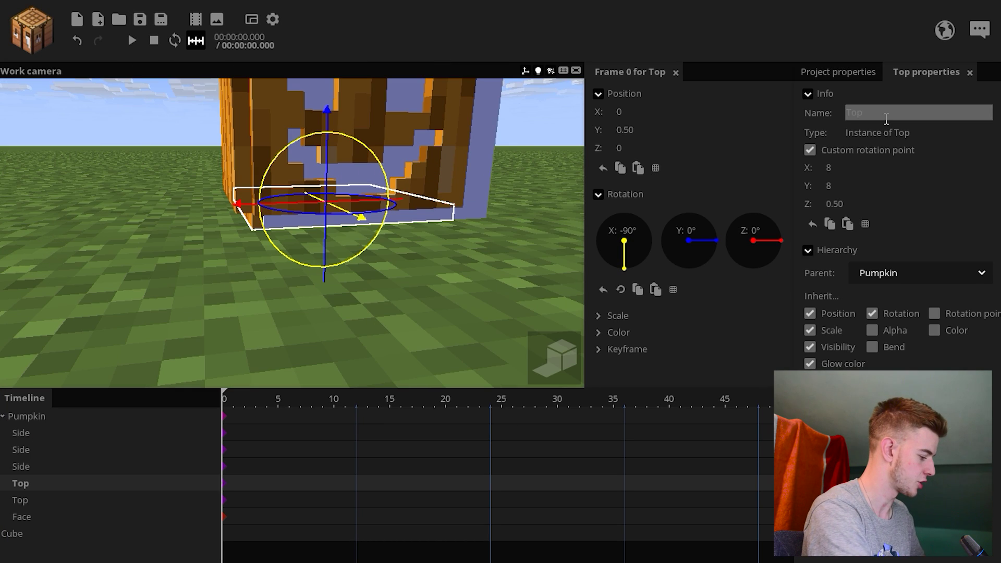
Step: Rename the lower Top instance as Bottom
{"action": "left_click", "coordinate": [886, 119]}
{"action": "type", "text": "Bottom"}
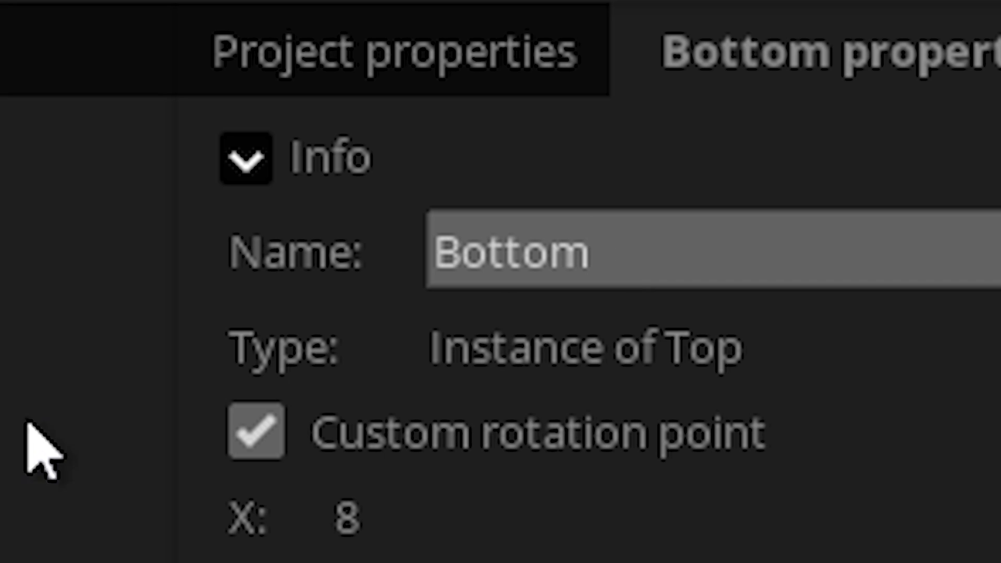
{"action": "scroll", "coordinate": [223, 326], "scroll_direction": "down", "scroll_amount": 1}
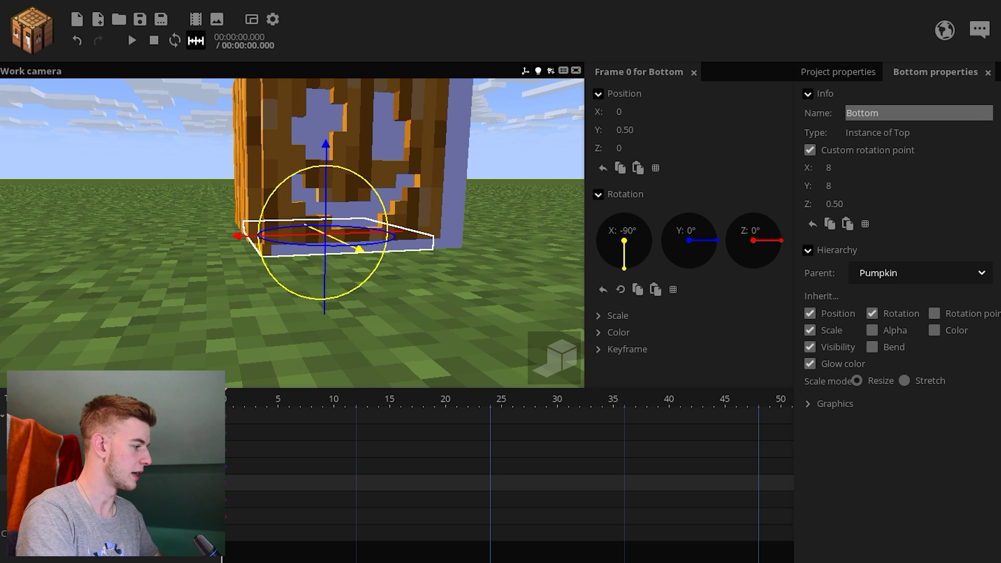
{"action": "left_click", "coordinate": [104, 448]}
{"action": "right_click_drag", "start_coordinate": [432, 304], "coordinate": [431, 312]}
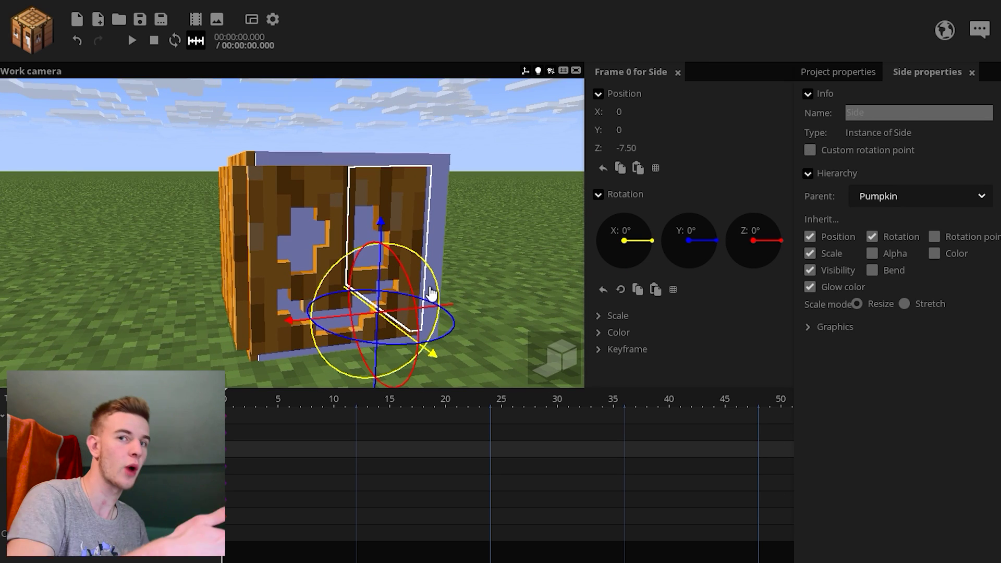
{"action": "left_click", "coordinate": [104, 516]}
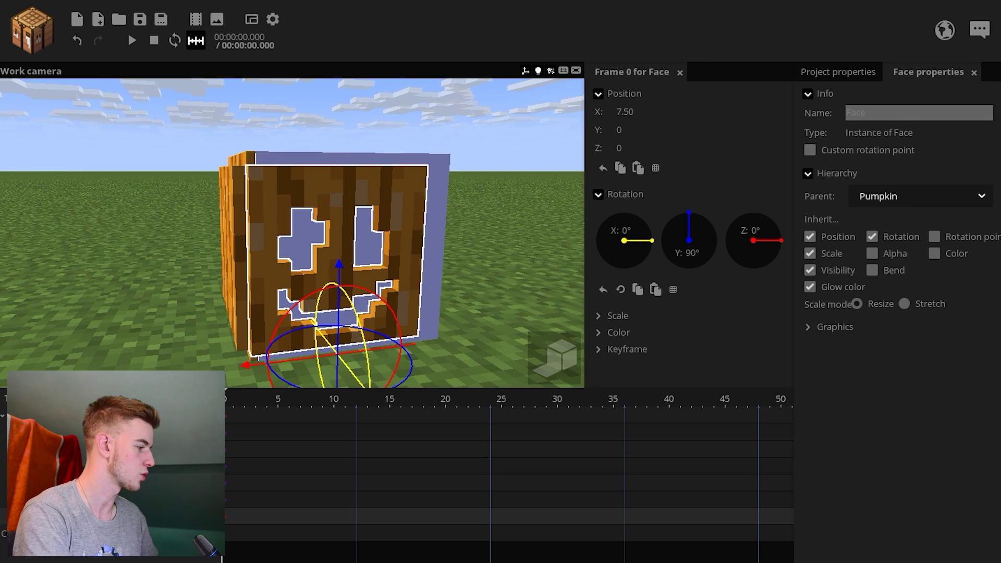
Step: Parent the cube to the Bottom instance of the pumpkin
{"action": "left_click", "coordinate": [104, 532]}
{"action": "left_click_drag", "start_coordinate": [16, 533], "coordinate": [44, 422]}
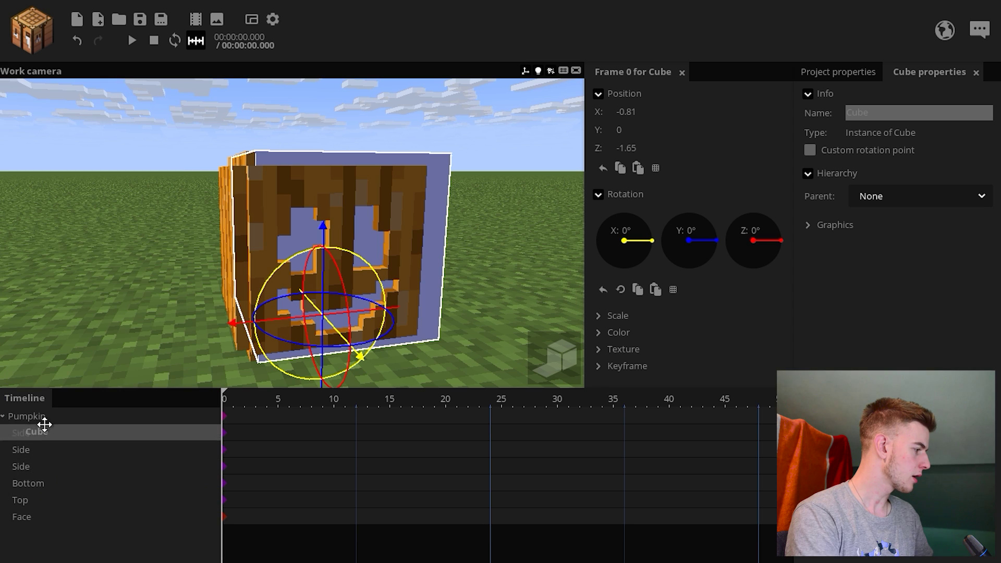
{"action": "left_click_drag", "start_coordinate": [51, 482], "coordinate": [57, 481]}
Step: Set the cube's X rotation to 90° and shrink it uniformly to a scale of about 0.13
{"action": "left_click_drag", "start_coordinate": [321, 195], "coordinate": [242, 182]}
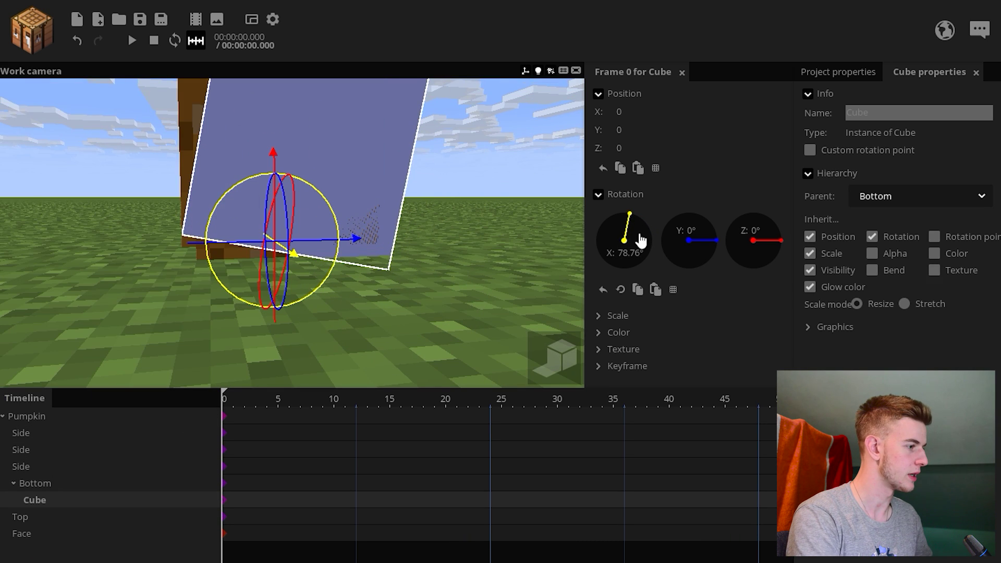
{"action": "left_click_drag", "start_coordinate": [637, 236], "coordinate": [623, 214]}
{"action": "left_click", "coordinate": [613, 315]}
{"action": "left_click_drag", "start_coordinate": [638, 334], "coordinate": [570, 342]}
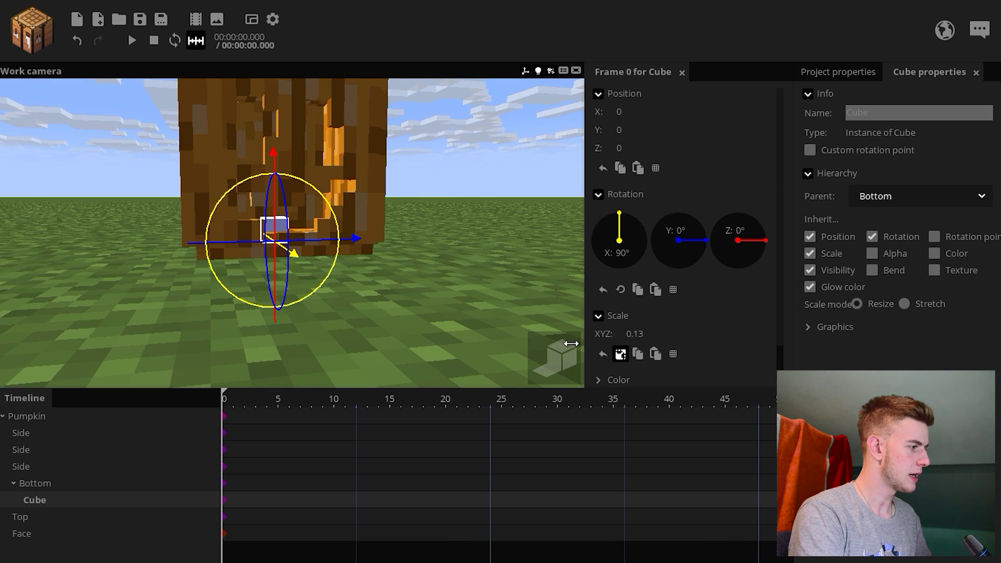
Step: Position the cube on the pumpkin's inner floor with Z at 0.5 and Y at about 0.16
{"action": "right_click_drag", "start_coordinate": [495, 270], "coordinate": [480, 241]}
{"action": "left_click_drag", "start_coordinate": [480, 242], "coordinate": [308, 197]}
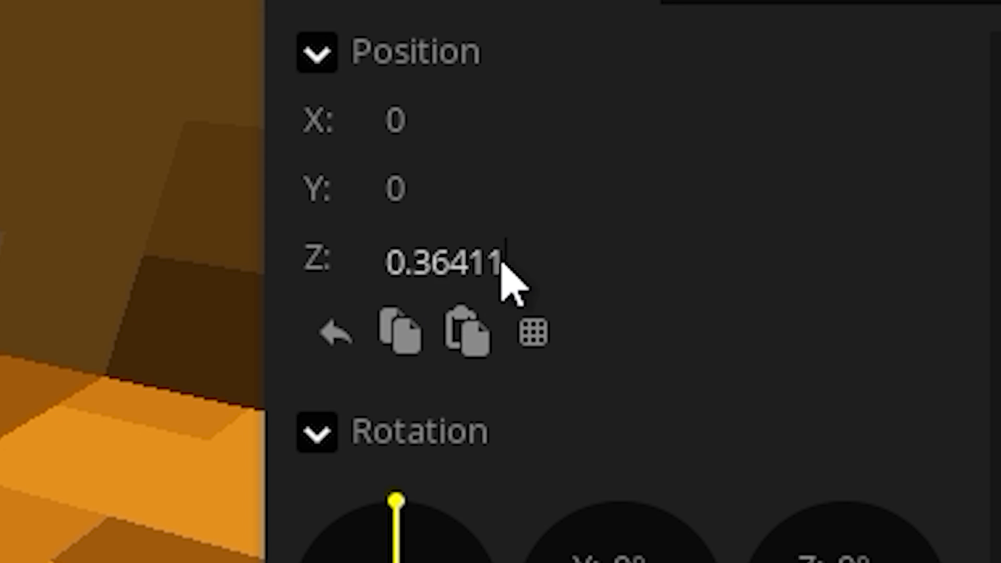
{"action": "type", "text": "5"}
{"action": "left_click_drag", "start_coordinate": [444, 245], "coordinate": [353, 218]}
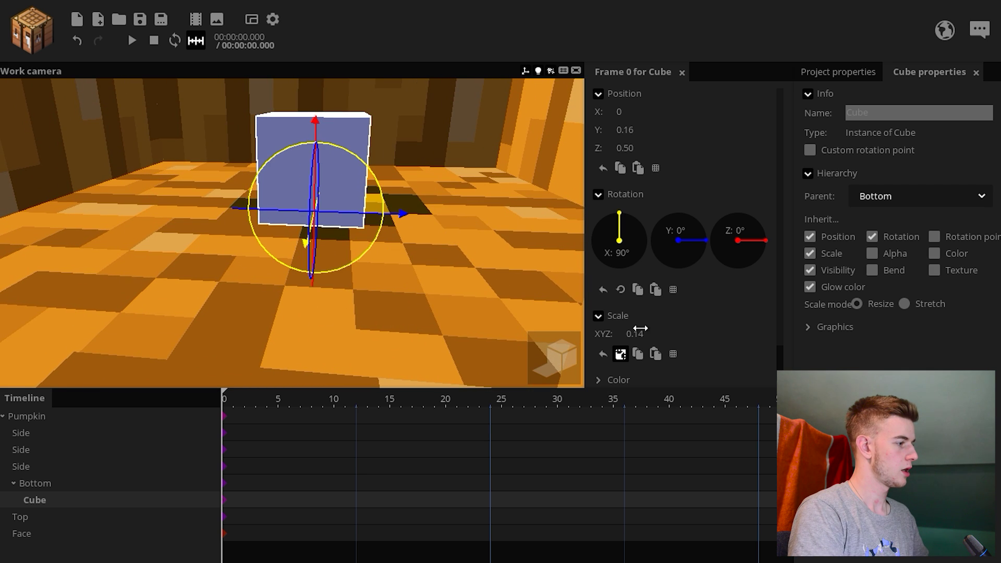
{"action": "right_click_drag", "start_coordinate": [292, 233], "coordinate": [313, 193]}
Step: Give the cube a light tan mix color, about D2B181, at a mix percent of 100%
{"action": "scroll", "coordinate": [603, 246], "scroll_direction": "down", "scroll_amount": 3}
{"action": "left_click", "coordinate": [603, 241]}
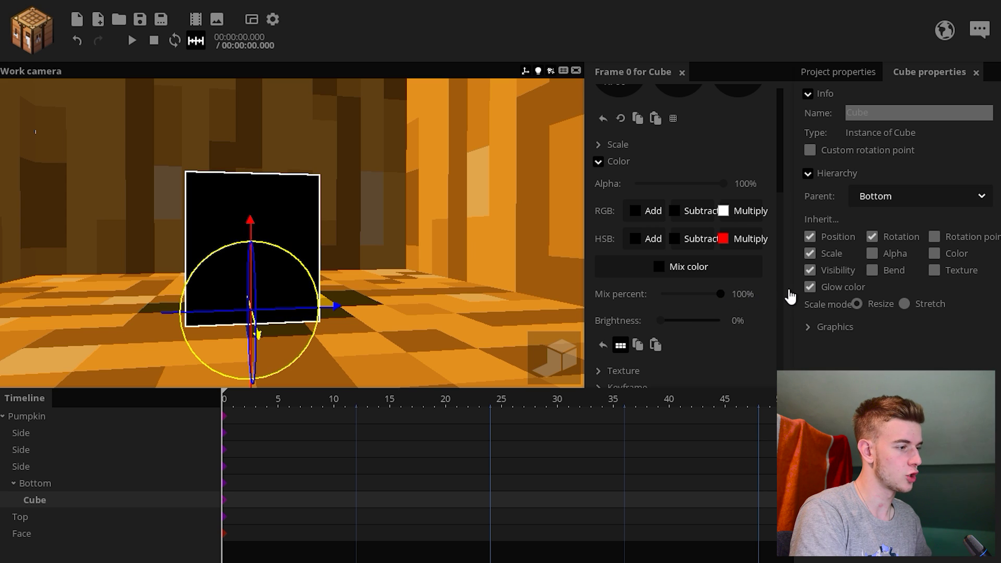
{"action": "left_click", "coordinate": [706, 272]}
{"action": "left_click", "coordinate": [518, 337]}
{"action": "left_click", "coordinate": [479, 322]}
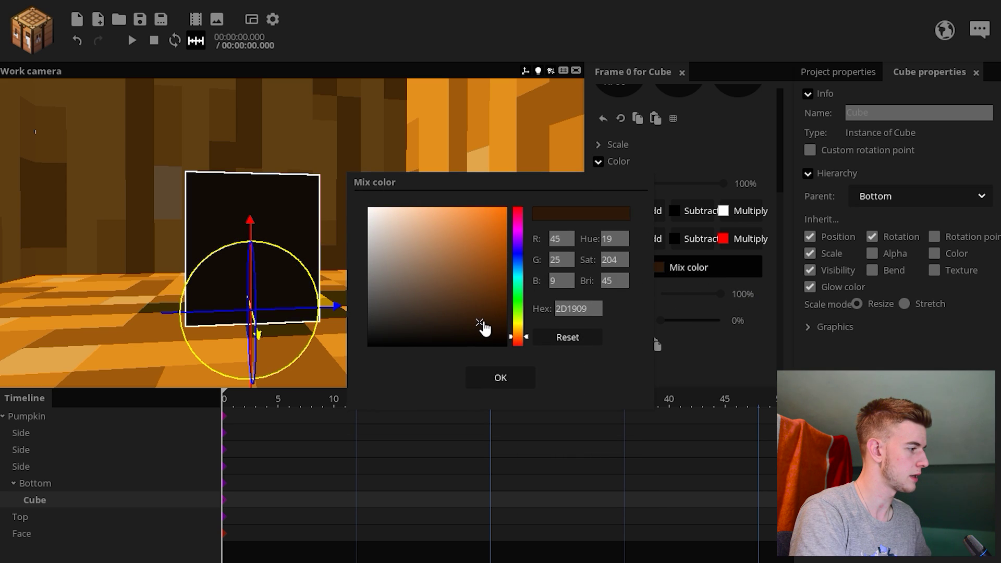
{"action": "left_click", "coordinate": [450, 308]}
{"action": "left_click", "coordinate": [519, 332]}
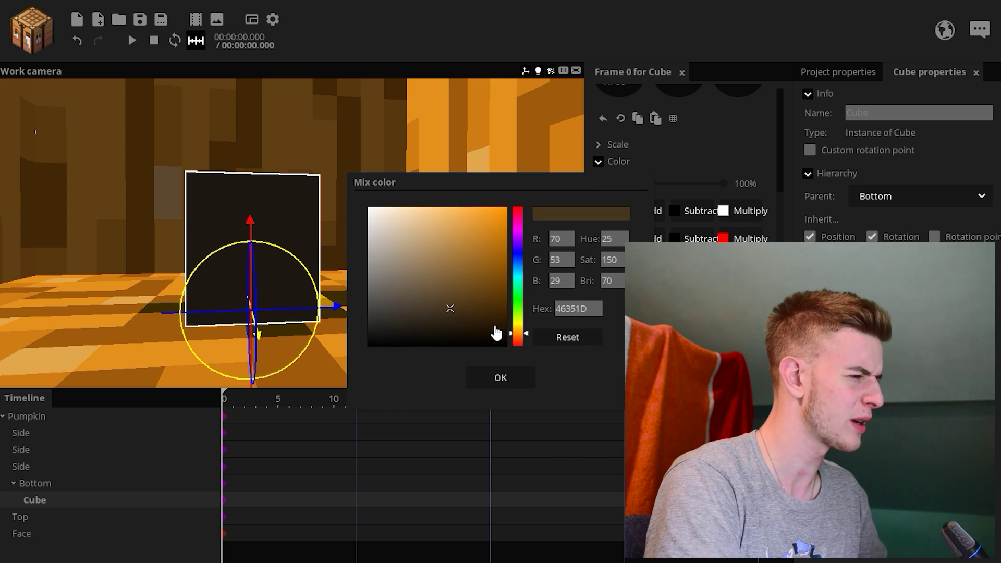
{"action": "mouse_move", "coordinate": [494, 331]}
{"action": "left_mouse_down"}
{"action": "mouse_move", "coordinate": [414, 286]}
{"action": "mouse_move", "coordinate": [407, 232]}
{"action": "left_mouse_up"}
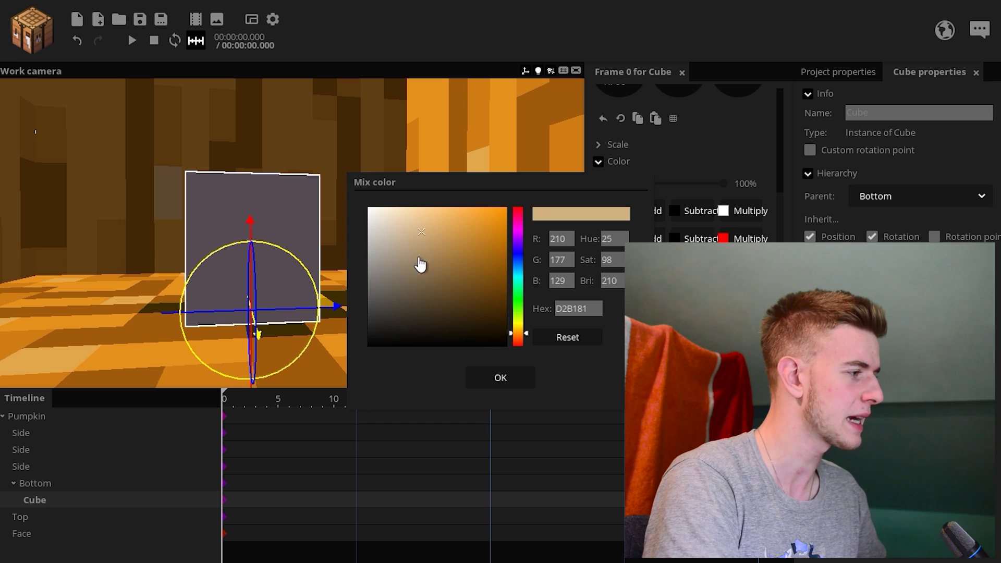
{"action": "left_click", "coordinate": [519, 371]}
Step: Duplicate the tan cube and parent the copy to the original cube
{"action": "mouse_move", "coordinate": [461, 374]}
{"action": "left_mouse_down"}
{"action": "mouse_move", "coordinate": [501, 367]}
{"action": "mouse_move", "coordinate": [463, 386]}
{"action": "left_mouse_up"}
{"action": "scroll", "coordinate": [402, 277], "scroll_direction": "down", "scroll_amount": 2}
{"action": "mouse_move", "coordinate": [402, 277]}
{"action": "left_mouse_down"}
{"action": "mouse_move", "coordinate": [391, 281]}
{"action": "mouse_move", "coordinate": [402, 276]}
{"action": "left_mouse_up"}
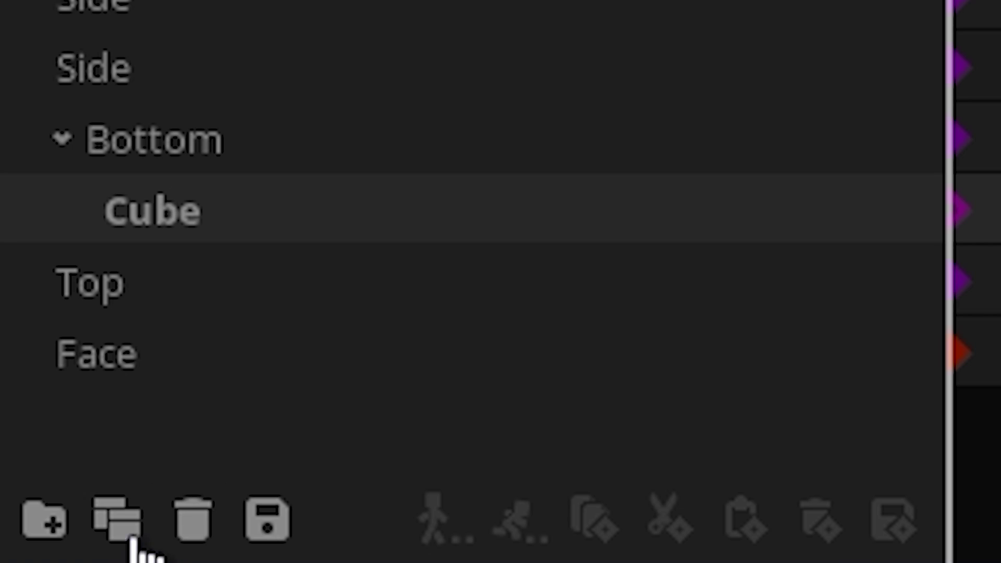
{"action": "left_click", "coordinate": [125, 536]}
{"action": "left_click_drag", "start_coordinate": [165, 280], "coordinate": [116, 258]}
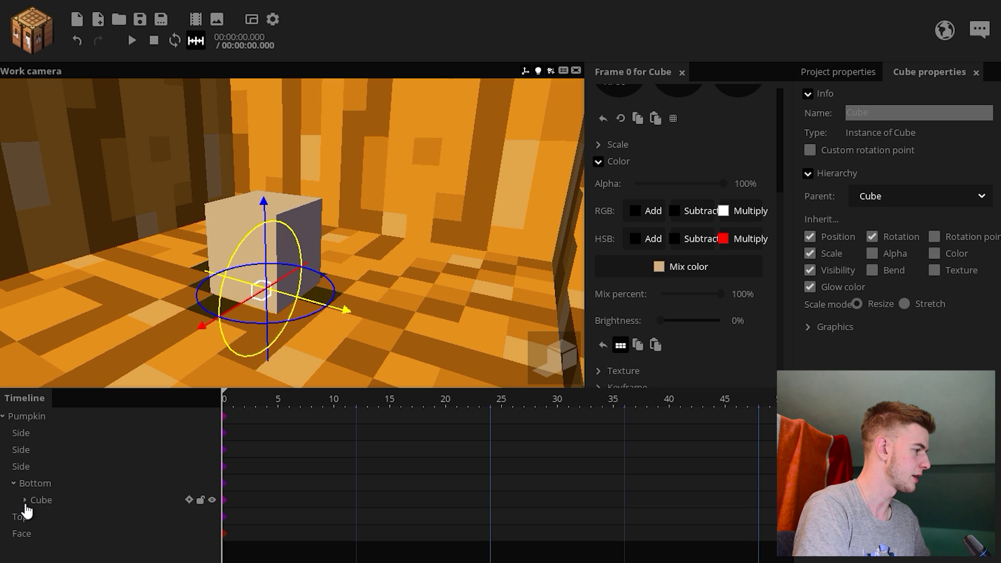
{"action": "left_click", "coordinate": [25, 499]}
Step: Set the copied cube's Y position to 16 so it sits on top of the original cube
{"action": "left_click", "coordinate": [607, 144]}
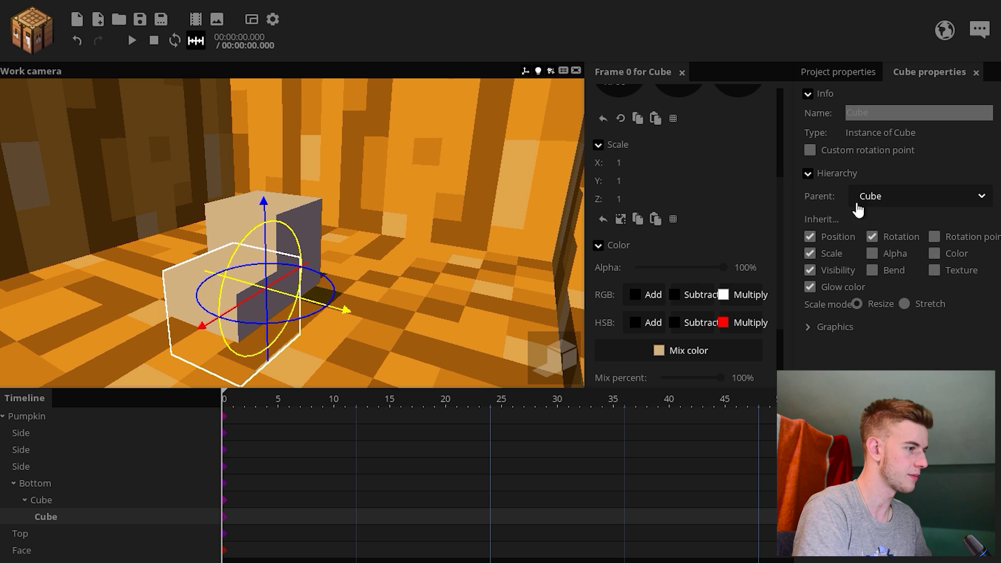
{"action": "scroll", "coordinate": [634, 244], "scroll_direction": "up", "scroll_amount": 3}
{"action": "left_click_drag", "start_coordinate": [266, 253], "coordinate": [568, 174]}
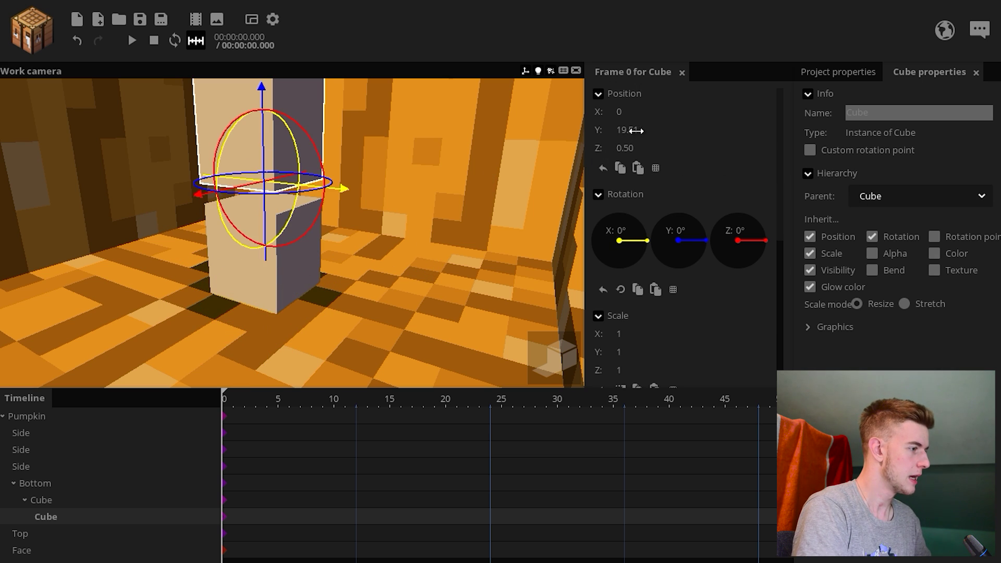
{"action": "type", "text": "16"}
{"action": "key", "text": "Return"}
{"action": "right_click_drag", "start_coordinate": [292, 233], "coordinate": [354, 222]}
Step: Shrink the copied cube to a candle wick with a scale of about 0.12 in X and Z and 0.16 in Y
{"action": "scroll", "coordinate": [620, 286], "scroll_direction": "down", "scroll_amount": 3}
{"action": "left_click", "coordinate": [620, 286]}
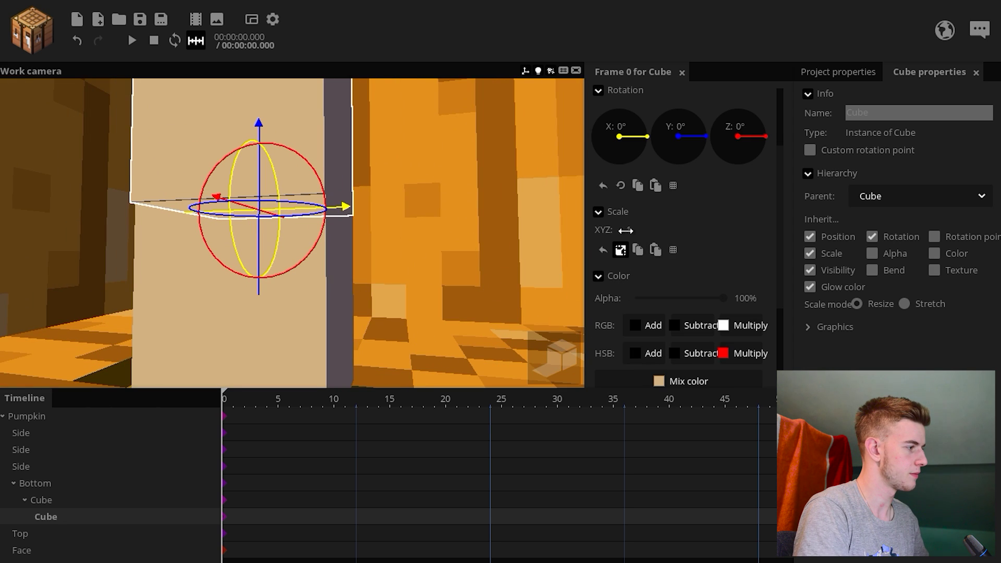
{"action": "left_click_drag", "start_coordinate": [633, 230], "coordinate": [592, 241]}
{"action": "left_click", "coordinate": [620, 249]}
{"action": "scroll", "coordinate": [692, 302], "scroll_direction": "down", "scroll_amount": 3}
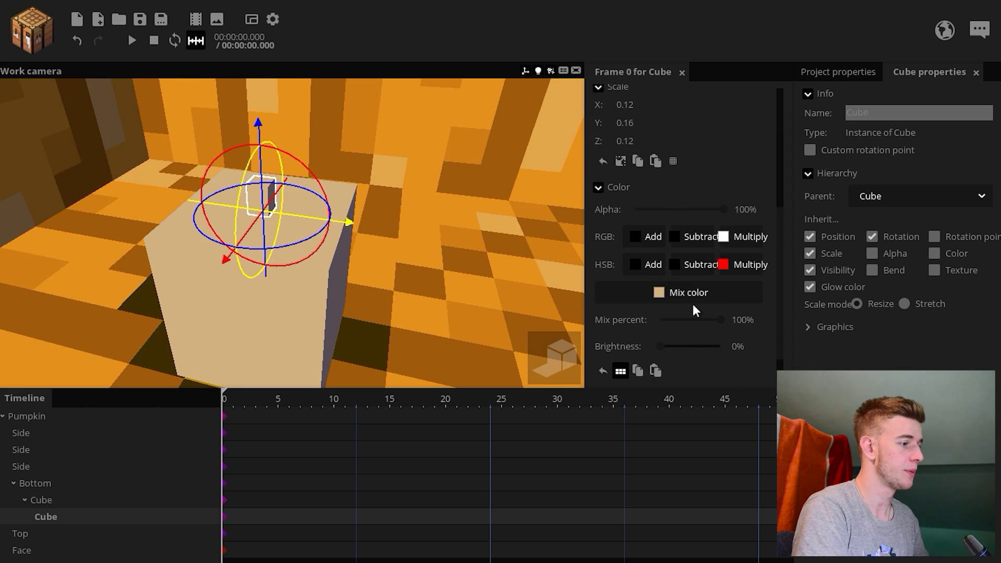
Step: Change the small wick cube's mix color to black
{"action": "left_click", "coordinate": [692, 297]}
{"action": "left_click_drag", "start_coordinate": [424, 295], "coordinate": [362, 369]}
{"action": "left_click", "coordinate": [489, 380]}
{"action": "right_click_drag", "start_coordinate": [292, 233], "coordinate": [334, 214]}
{"action": "left_click", "coordinate": [416, 249]}
{"action": "right_click_drag", "start_coordinate": [416, 249], "coordinate": [396, 260]}
Step: Save the project and create a particle creator named Flame
{"action": "left_click", "coordinate": [13, 482]}
{"action": "left_click", "coordinate": [139, 19]}
{"action": "right_click_drag", "start_coordinate": [355, 174], "coordinate": [355, 266]}
{"action": "left_click", "coordinate": [33, 28]}
{"action": "left_click", "coordinate": [88, 155]}
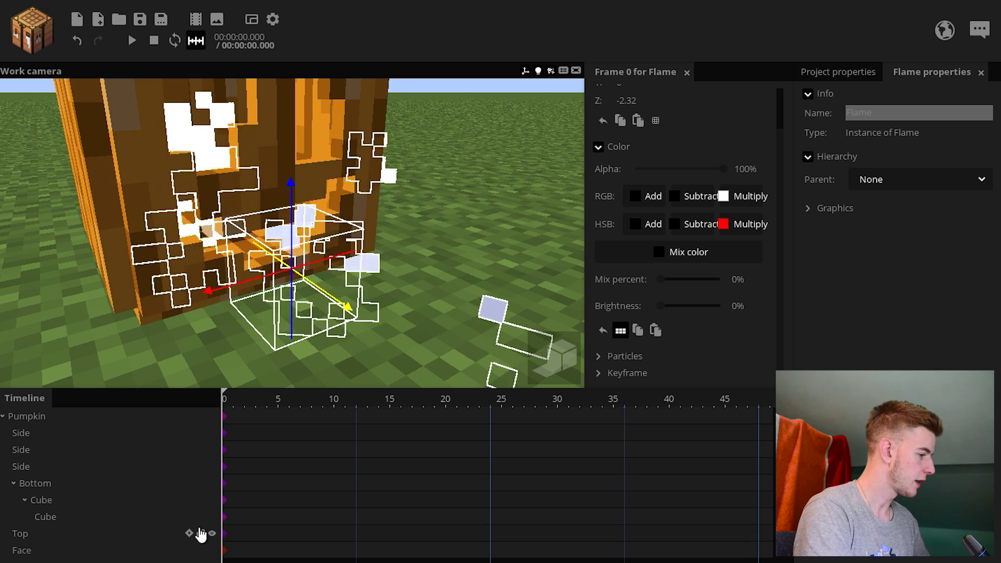
Step: Parent the Flame creator to the small wick cube and set its Y position to 16
{"action": "left_click_drag", "start_coordinate": [33, 546], "coordinate": [65, 513]}
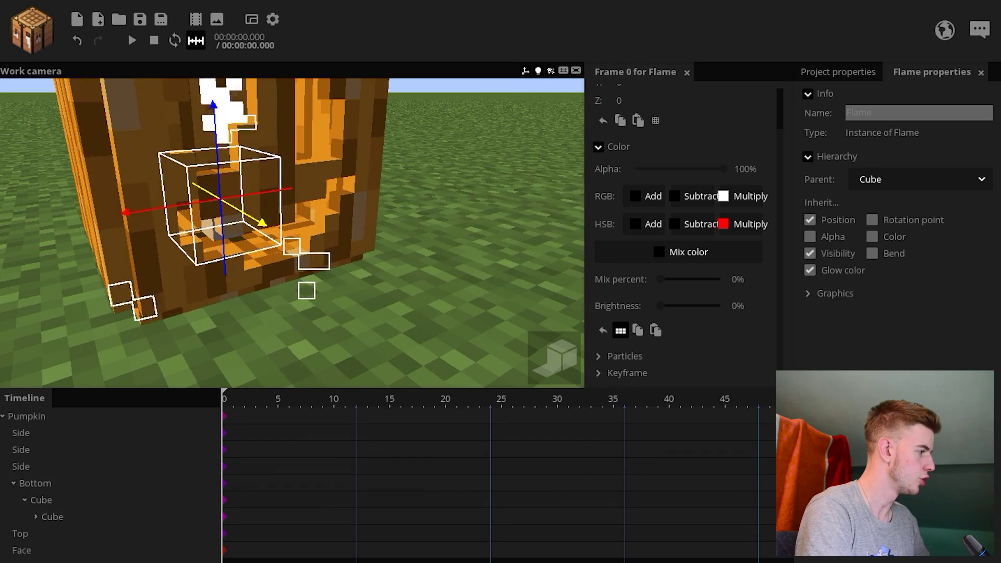
{"action": "key", "text": "w"}
{"action": "right_click_drag", "start_coordinate": [292, 233], "coordinate": [371, 271]}
{"action": "key", "text": "w"}
{"action": "key", "text": "e"}
{"action": "scroll", "coordinate": [733, 211], "scroll_direction": "up", "scroll_amount": 2}
{"action": "left_click", "coordinate": [624, 130]}
{"action": "type", "text": "16"}
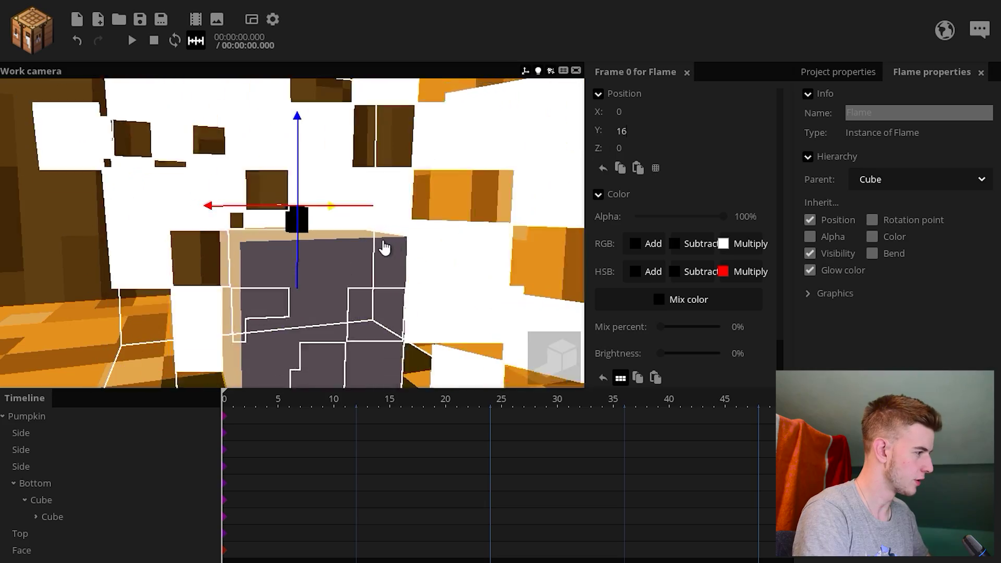
Step: Open the particle editor for Flame, select Particle 1 and have particles destroyed 2 seconds after spawning
{"action": "left_click_drag", "start_coordinate": [377, 241], "coordinate": [412, 241]}
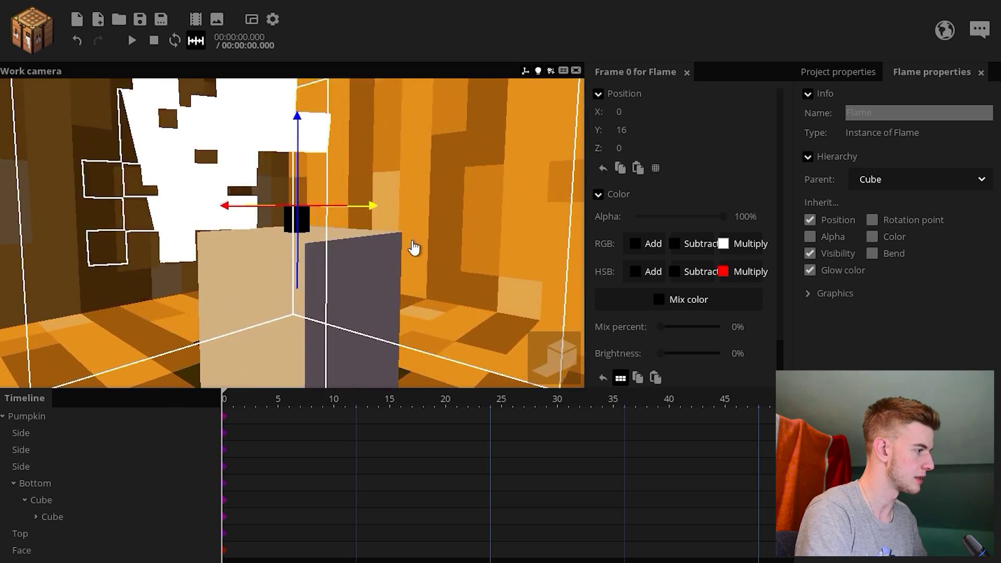
{"action": "key", "text": "s"}
{"action": "mouse_move", "coordinate": [413, 248]}
{"action": "right_mouse_down"}
{"action": "mouse_move", "coordinate": [458, 240]}
{"action": "mouse_move", "coordinate": [438, 219]}
{"action": "mouse_move", "coordinate": [386, 224]}
{"action": "mouse_move", "coordinate": [401, 248]}
{"action": "right_mouse_up"}
{"action": "key", "text": "w"}
{"action": "key", "text": "a"}
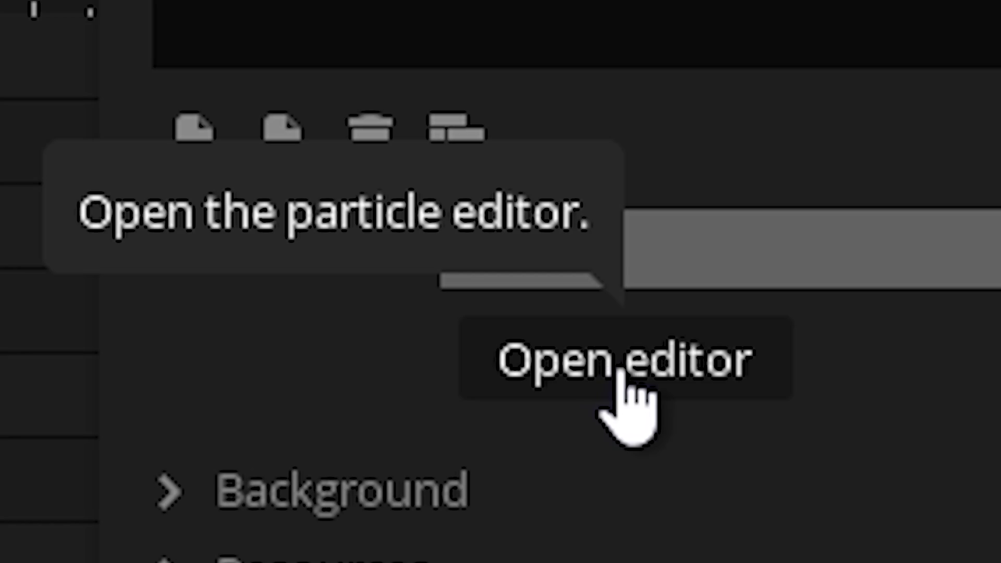
{"action": "left_click", "coordinate": [625, 365]}
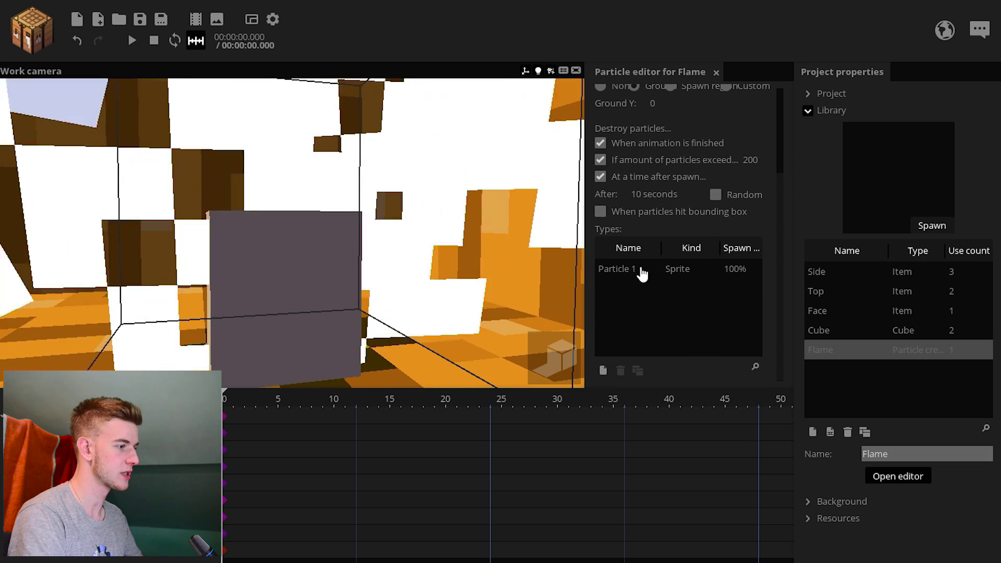
{"action": "left_click", "coordinate": [622, 276]}
{"action": "scroll", "coordinate": [746, 193], "scroll_direction": "up", "scroll_amount": 1}
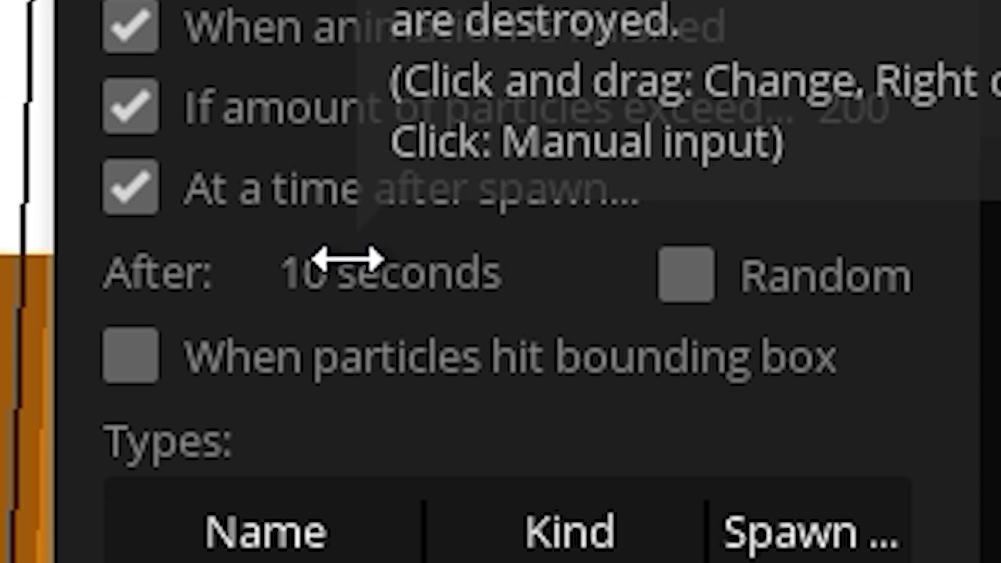
{"action": "left_click", "coordinate": [643, 214]}
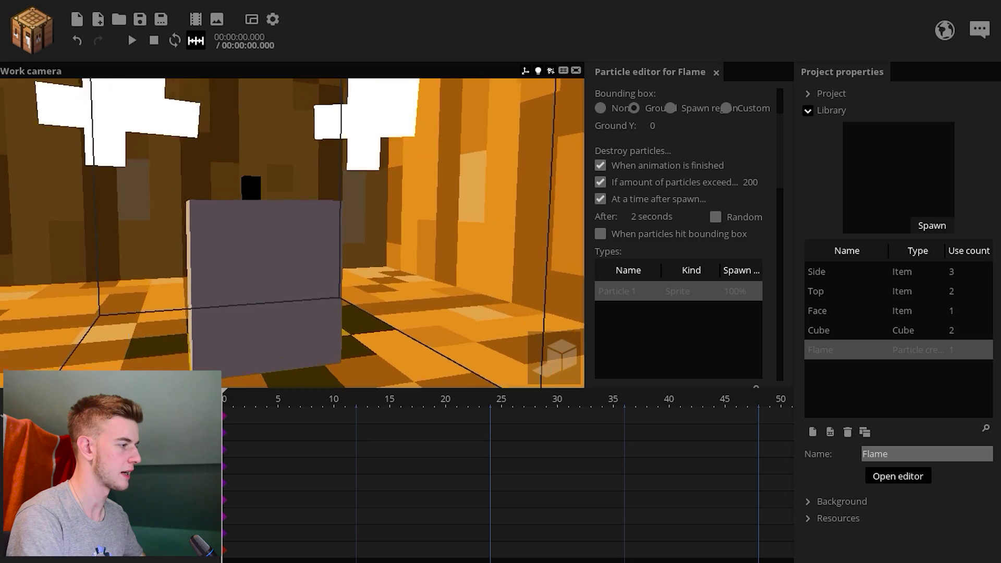
Step: Give Particle 1 the flame sprite by setting its start and end frames to 48
{"action": "scroll", "coordinate": [292, 233], "scroll_direction": "down", "scroll_amount": 4}
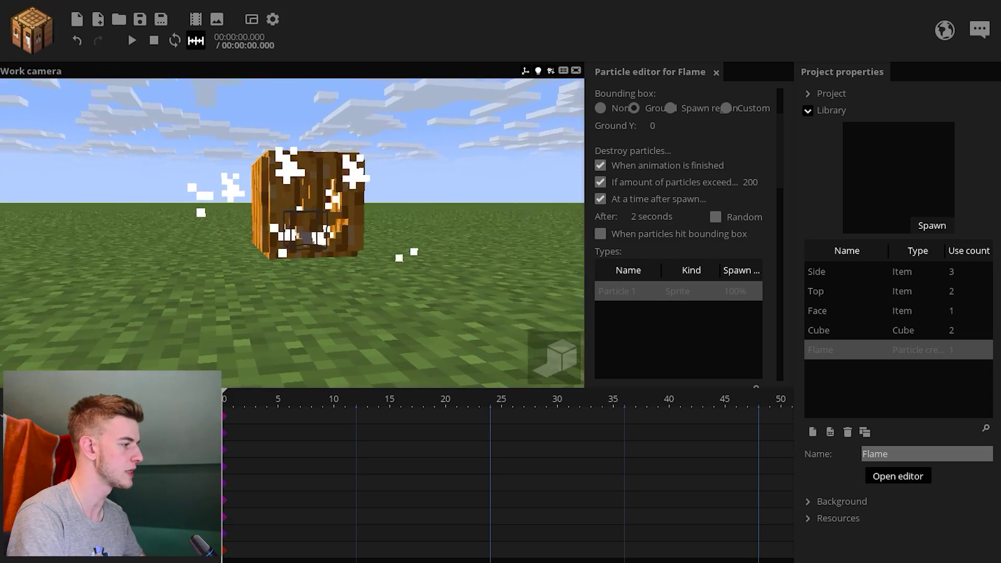
{"action": "key", "text": "w"}
{"action": "mouse_move", "coordinate": [291, 232]}
{"action": "right_mouse_down"}
{"action": "mouse_move", "coordinate": [303, 232]}
{"action": "mouse_move", "coordinate": [282, 232]}
{"action": "mouse_move", "coordinate": [291, 208]}
{"action": "mouse_move", "coordinate": [291, 232]}
{"action": "right_mouse_up"}
{"action": "scroll", "coordinate": [782, 180], "scroll_direction": "down", "scroll_amount": 10}
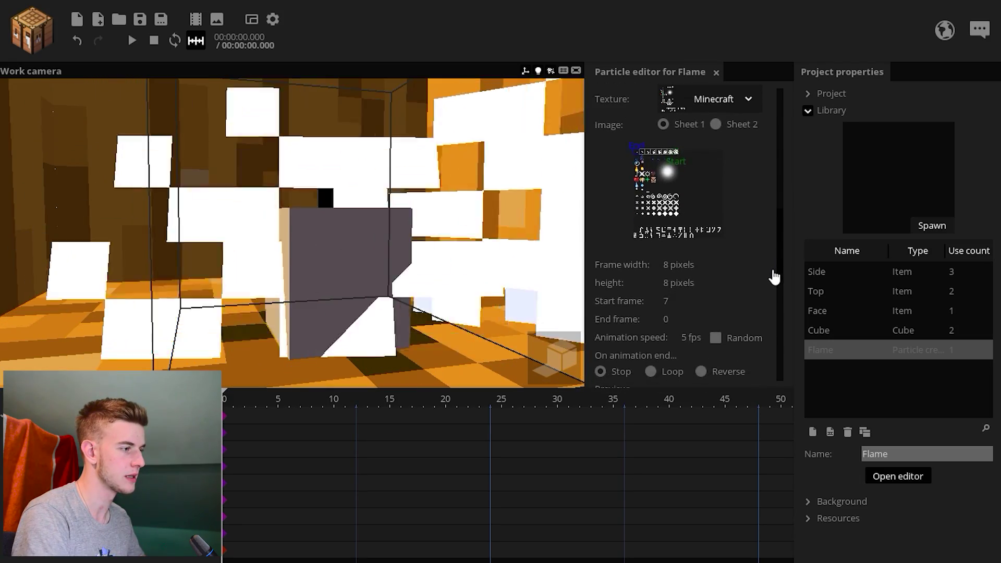
{"action": "scroll", "coordinate": [780, 263], "scroll_direction": "up", "scroll_amount": 2}
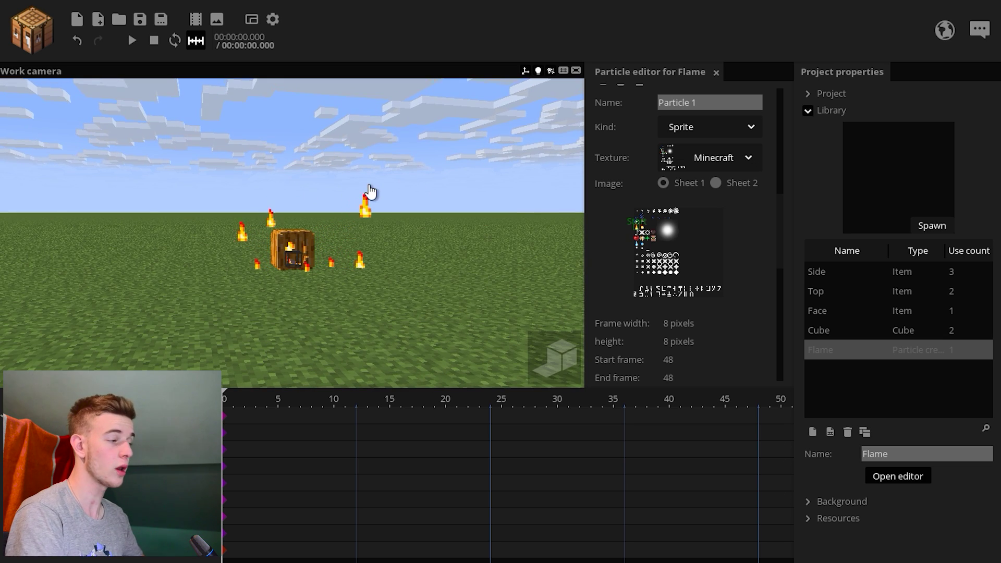
{"action": "scroll", "coordinate": [370, 192], "scroll_direction": "up", "scroll_amount": 10}
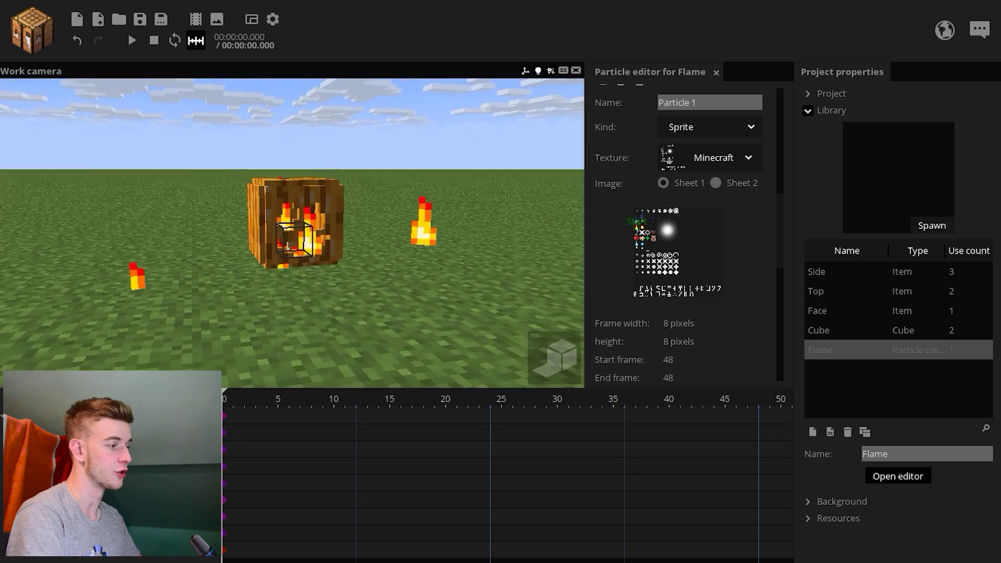
Step: Set both limits of Particle 1's random initial speed to 0 and reduce its scale to about 0.44
{"action": "scroll", "coordinate": [664, 282], "scroll_direction": "down", "scroll_amount": 5}
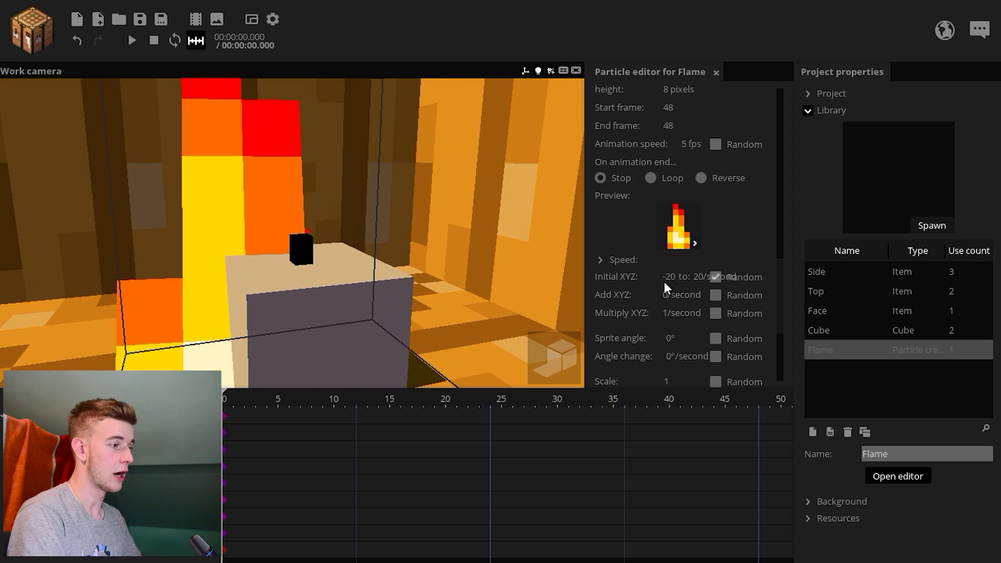
{"action": "left_click", "coordinate": [669, 275]}
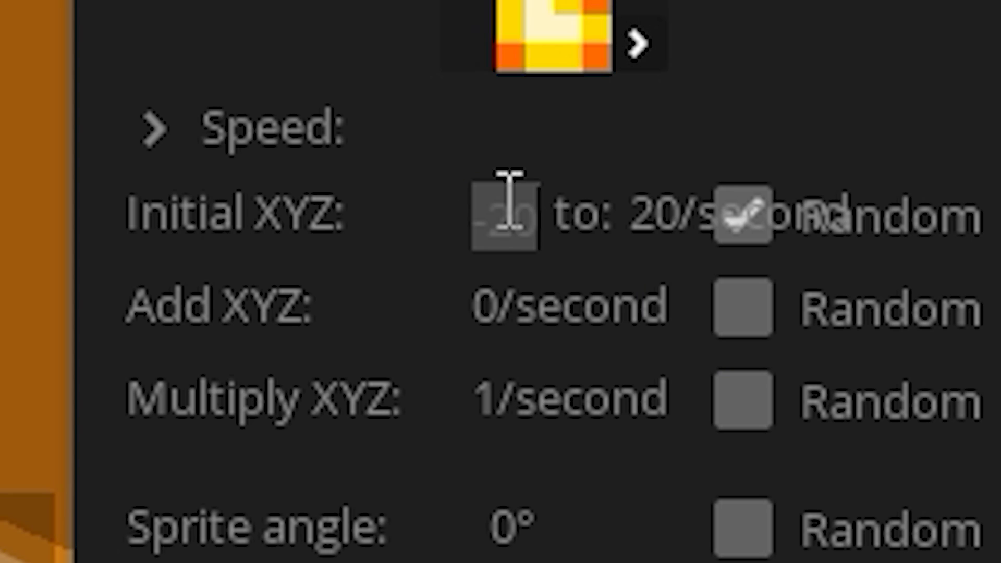
{"action": "type", "text": "0"}
{"action": "left_click", "coordinate": [698, 278]}
{"action": "type", "text": "0"}
{"action": "key", "text": "Return"}
{"action": "right_click_drag", "start_coordinate": [389, 223], "coordinate": [389, 223]}
{"action": "left_click_drag", "start_coordinate": [669, 284], "coordinate": [658, 291]}
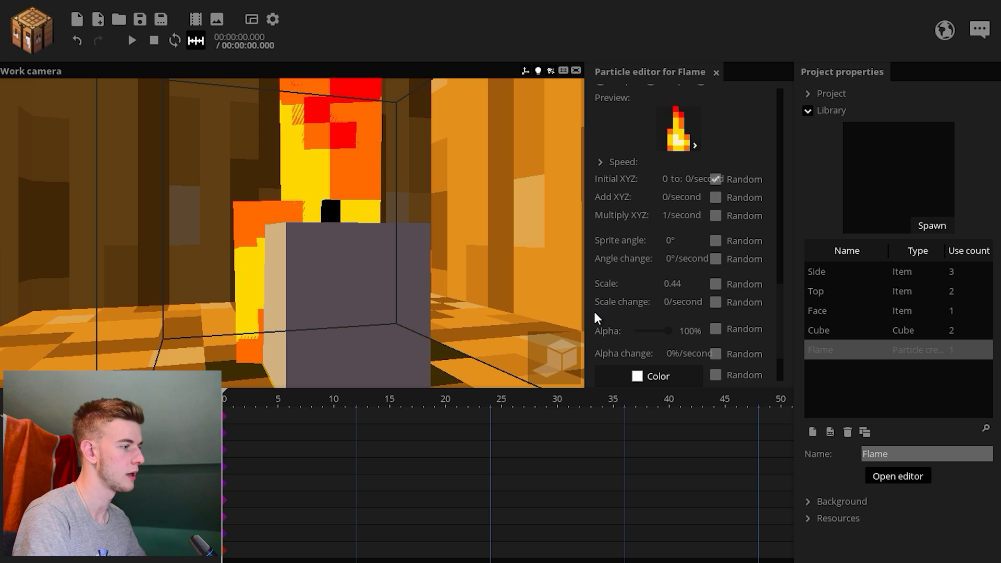
Step: Raise the Flame creator above the wick to a Y position of about 58.24
{"action": "left_click", "coordinate": [325, 266]}
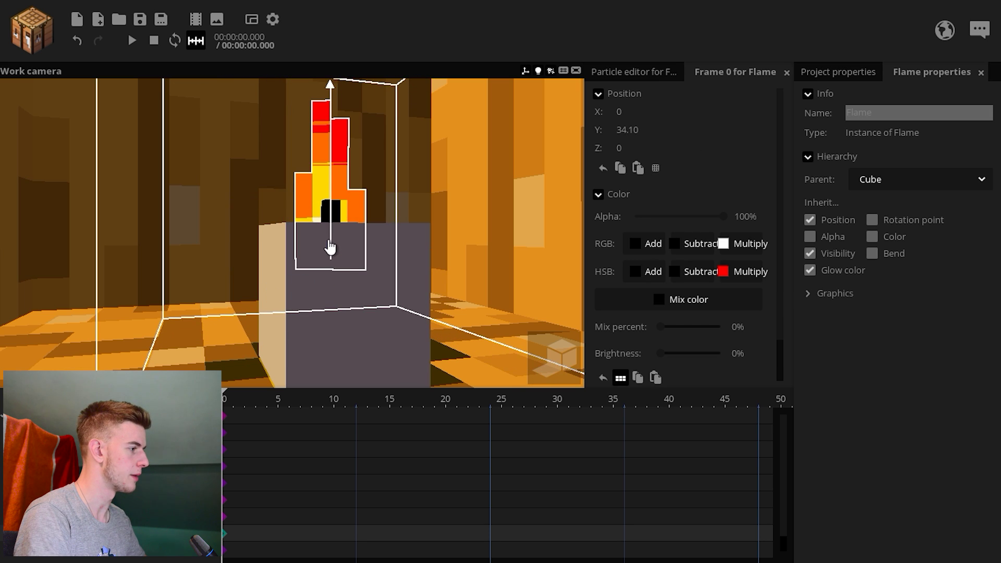
{"action": "left_click_drag", "start_coordinate": [329, 241], "coordinate": [331, 212]}
{"action": "key", "text": "s"}
{"action": "right_click_drag", "start_coordinate": [331, 212], "coordinate": [386, 235]}
{"action": "key", "text": "s"}
{"action": "left_click", "coordinate": [386, 235]}
Step: Examine the flame above the candle inside the pumpkin and the particle spawn settings
{"action": "key", "text": "w"}
{"action": "right_click_drag", "start_coordinate": [462, 229], "coordinate": [461, 229]}
{"action": "scroll", "coordinate": [752, 118], "scroll_direction": "up", "scroll_amount": 5}
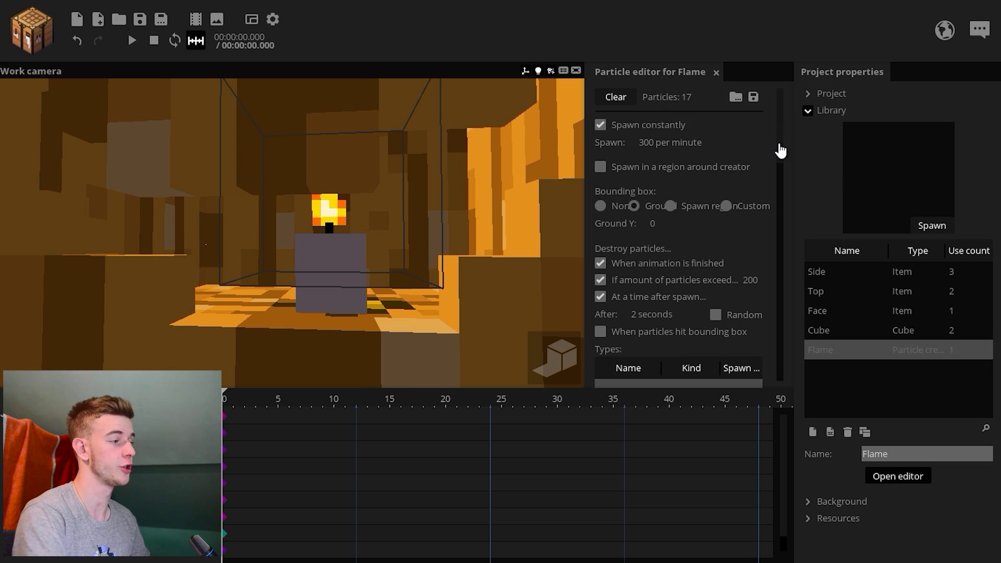
{"action": "right_click_drag", "start_coordinate": [452, 226], "coordinate": [452, 225]}
{"action": "key", "text": "w"}
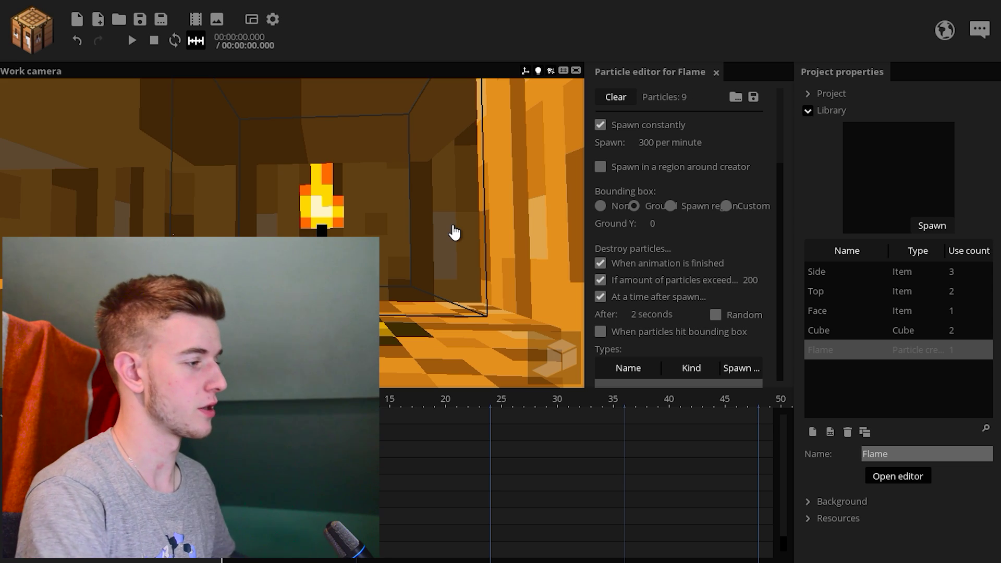
{"action": "key", "text": "w"}
{"action": "right_click_drag", "start_coordinate": [453, 226], "coordinate": [452, 226]}
{"action": "key", "text": "s"}
Step: Turn off shadow casting for both cubes that make up the candle
{"action": "scroll", "coordinate": [377, 227], "scroll_direction": "down", "scroll_amount": 3}
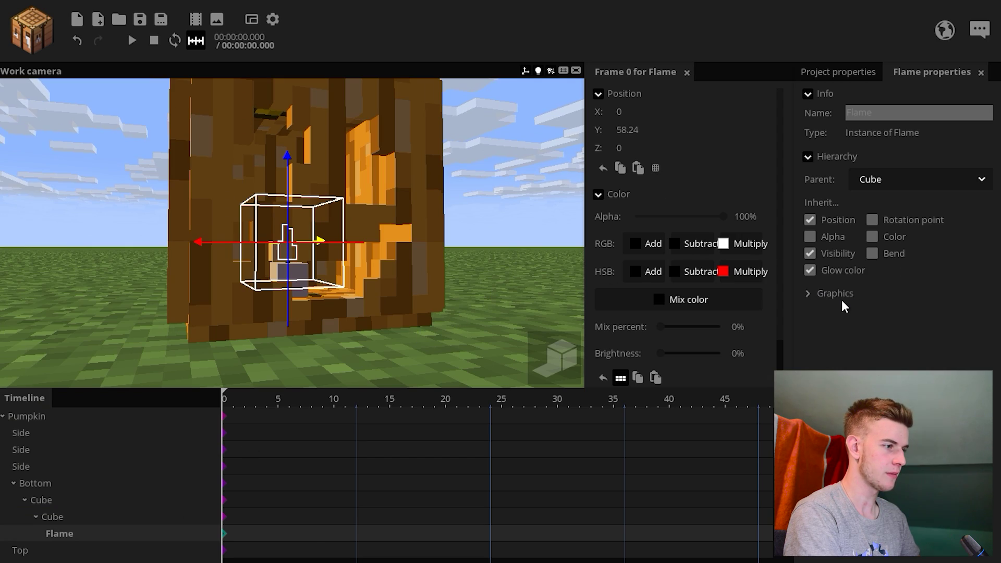
{"action": "left_click", "coordinate": [840, 296]}
{"action": "left_click", "coordinate": [264, 271]}
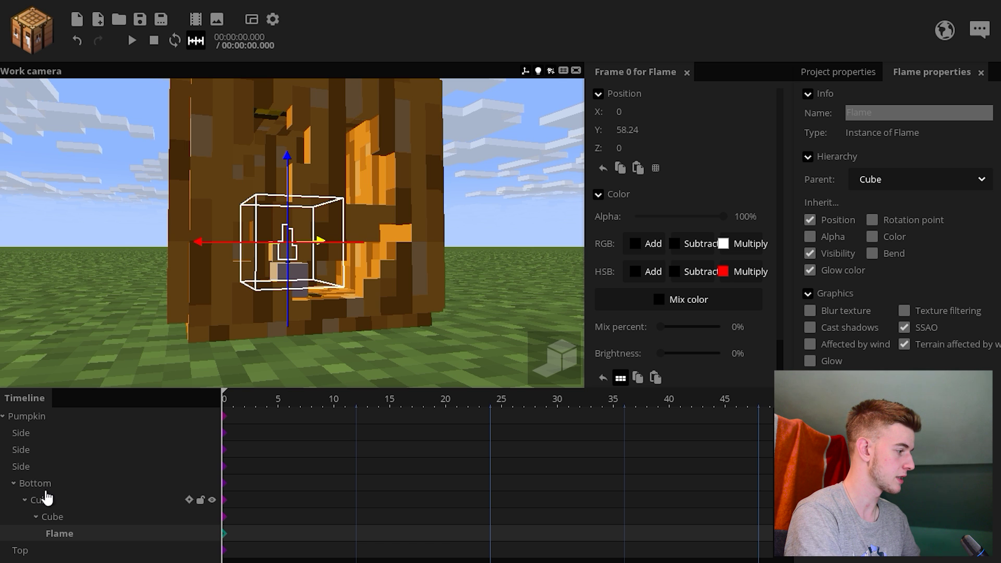
{"action": "left_click", "coordinate": [46, 491]}
{"action": "left_click", "coordinate": [50, 501]}
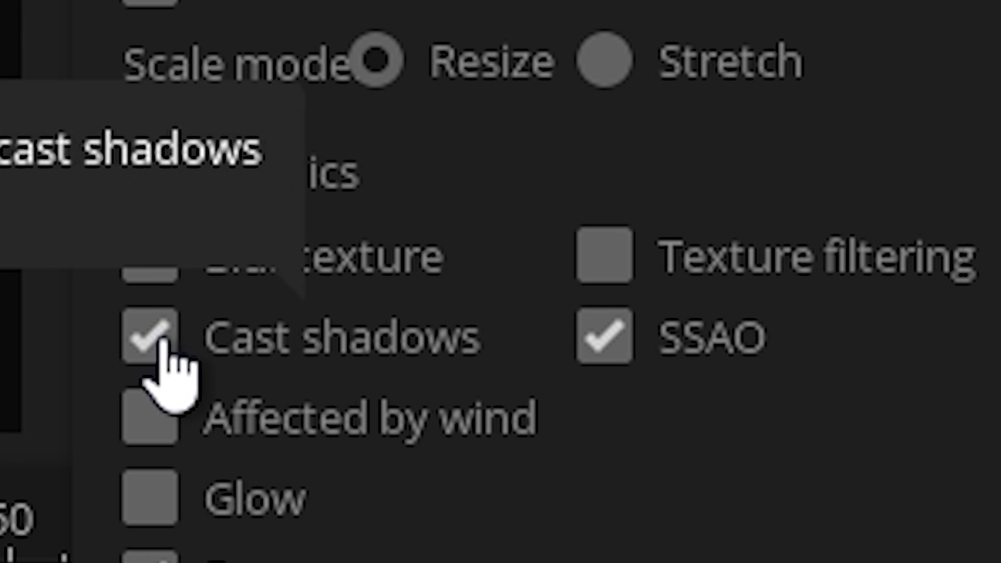
{"action": "left_click", "coordinate": [811, 363]}
{"action": "left_click", "coordinate": [58, 517]}
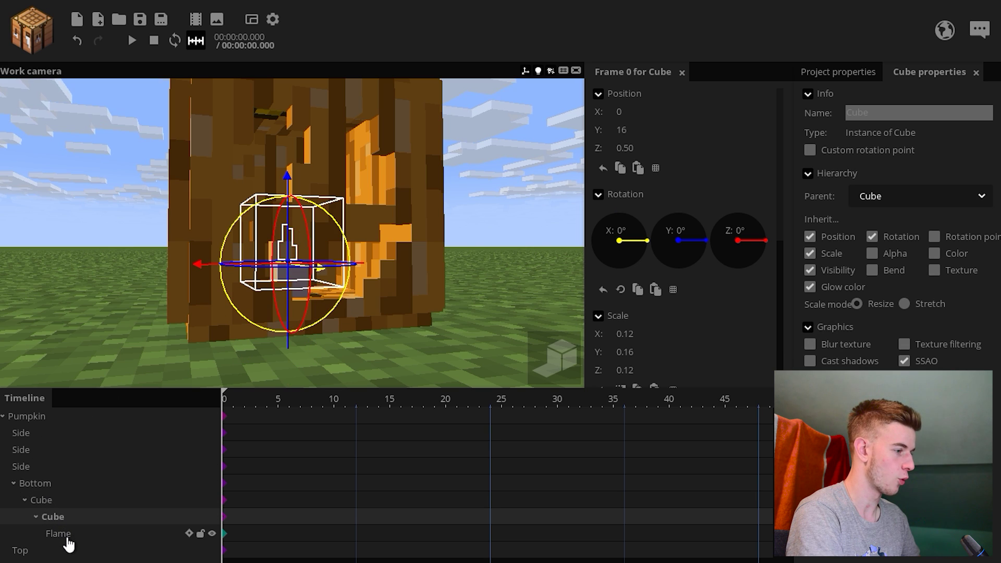
{"action": "left_click", "coordinate": [67, 536]}
{"action": "left_click", "coordinate": [60, 518]}
Step: Add a point light parented to the candle's cube and position it at the flame, about X 0, Y 19.89, Z 0.54
{"action": "key", "text": "w"}
{"action": "right_click_drag", "start_coordinate": [144, 321], "coordinate": [144, 321]}
{"action": "left_click", "coordinate": [53, 503]}
{"action": "key", "text": "s"}
{"action": "right_click_drag", "start_coordinate": [206, 310], "coordinate": [206, 311]}
{"action": "left_click", "coordinate": [34, 39]}
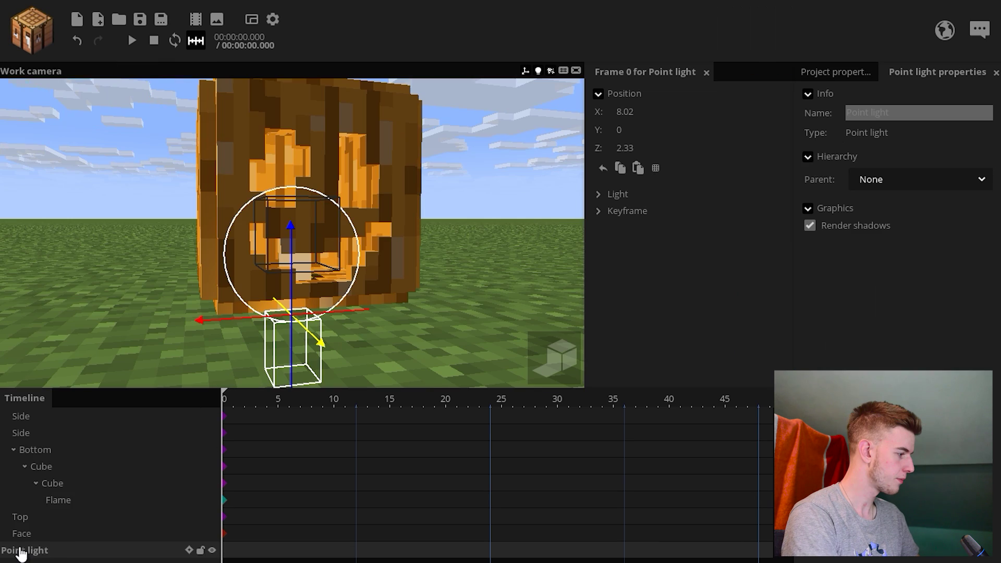
{"action": "left_click_drag", "start_coordinate": [21, 549], "coordinate": [61, 483]}
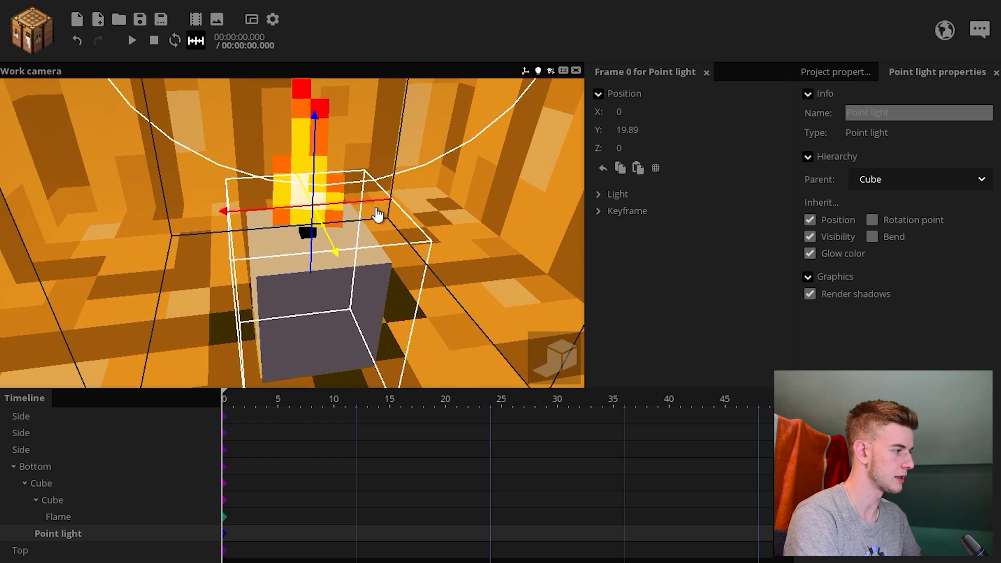
{"action": "left_click_drag", "start_coordinate": [377, 214], "coordinate": [306, 216]}
Step: Set the point light's color to a saturated yellow-orange
{"action": "left_click", "coordinate": [618, 194]}
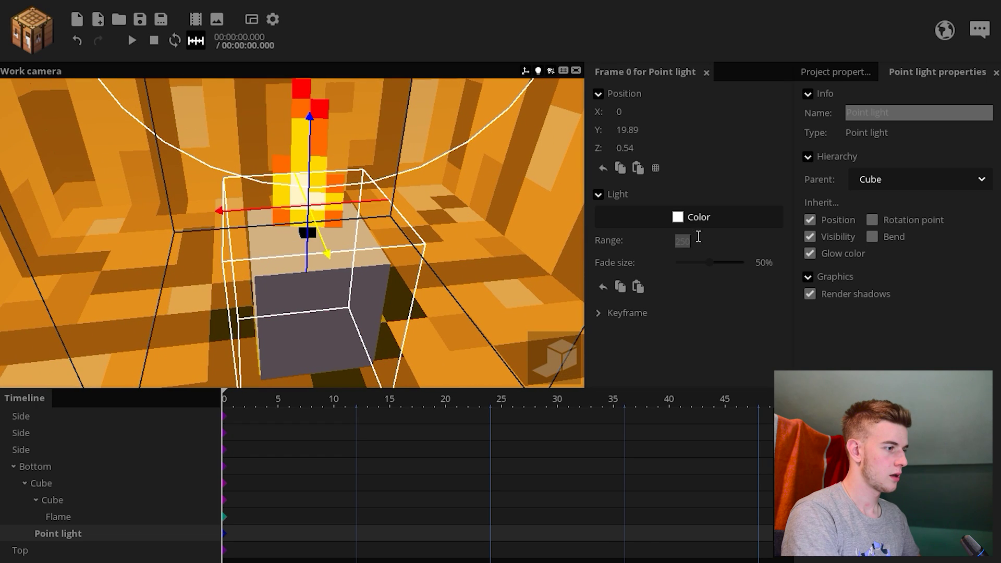
{"action": "left_click", "coordinate": [677, 218]}
{"action": "left_click", "coordinate": [516, 331]}
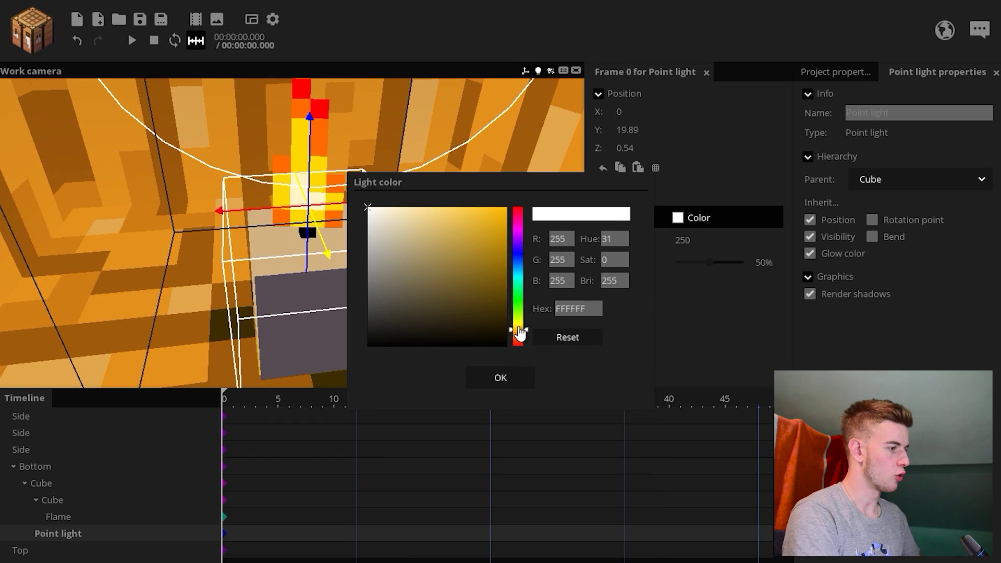
{"action": "left_click", "coordinate": [504, 219]}
{"action": "left_click", "coordinate": [515, 379]}
Step: Change the background's time of day to night
{"action": "scroll", "coordinate": [554, 383], "scroll_direction": "down", "scroll_amount": 5}
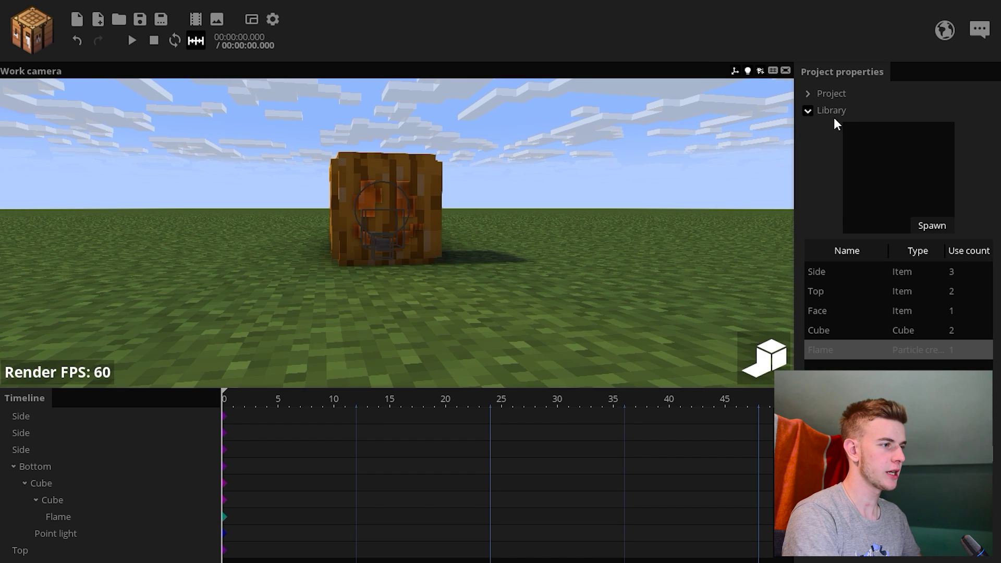
{"action": "left_click", "coordinate": [833, 113]}
{"action": "left_click", "coordinate": [833, 127]}
{"action": "left_click_drag", "start_coordinate": [870, 274], "coordinate": [878, 323]}
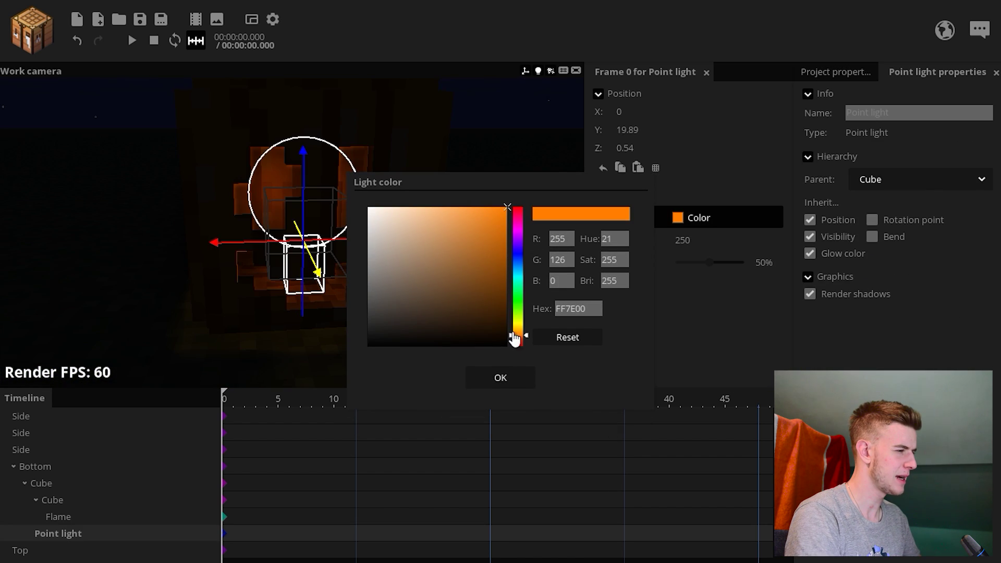
Step: Recolor the point light to FF5A00, and duplicate it with the copy's color set to FFAE00
{"action": "left_click_drag", "start_coordinate": [514, 339], "coordinate": [522, 346]}
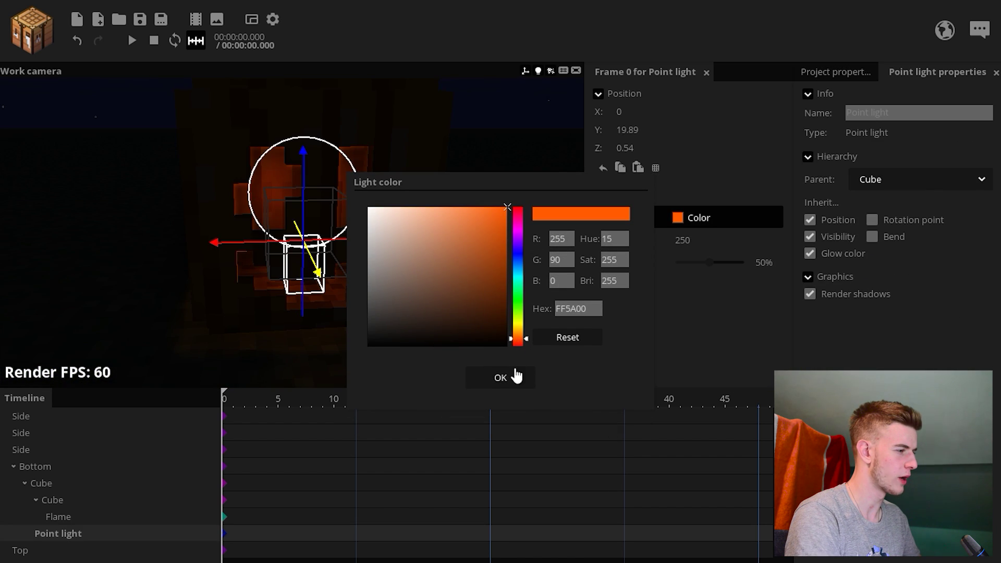
{"action": "left_click", "coordinate": [514, 373]}
{"action": "key", "text": "ctrl+d"}
{"action": "left_click", "coordinate": [749, 217]}
{"action": "left_click", "coordinate": [518, 331]}
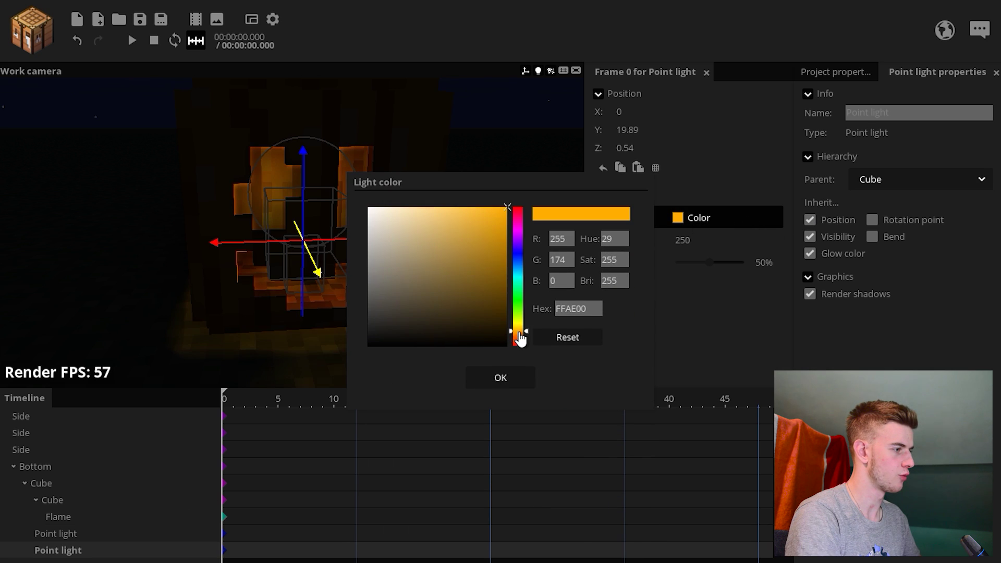
{"action": "left_click", "coordinate": [501, 376]}
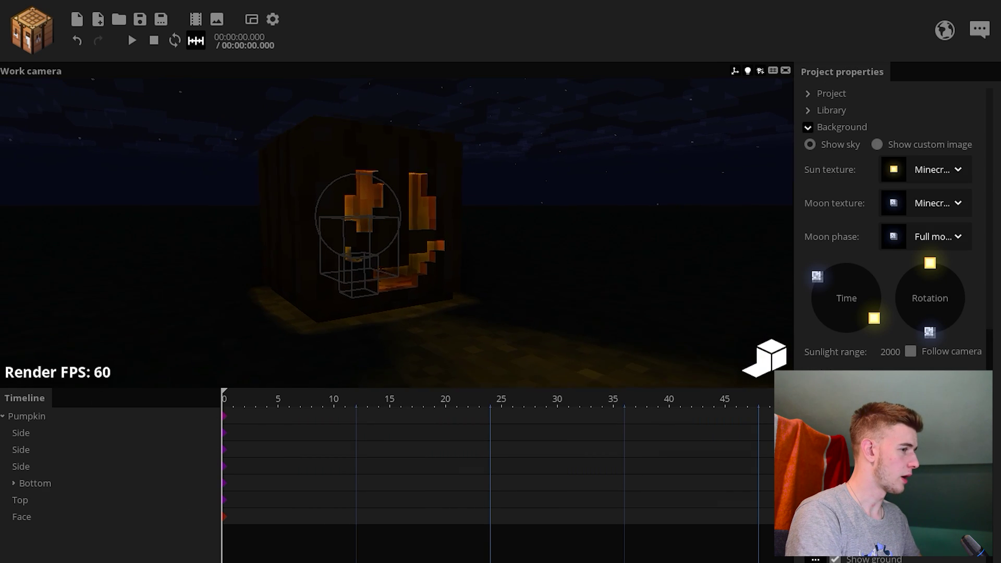
Step: Save the project
{"action": "left_click", "coordinate": [813, 111]}
{"action": "left_click", "coordinate": [818, 112]}
{"action": "left_click", "coordinate": [815, 130]}
{"action": "left_click", "coordinate": [815, 111]}
{"action": "scroll", "coordinate": [646, 146], "scroll_direction": "up", "scroll_amount": 5}
{"action": "scroll", "coordinate": [638, 147], "scroll_direction": "down", "scroll_amount": 3}
{"action": "left_click_drag", "start_coordinate": [647, 146], "coordinate": [638, 147]}
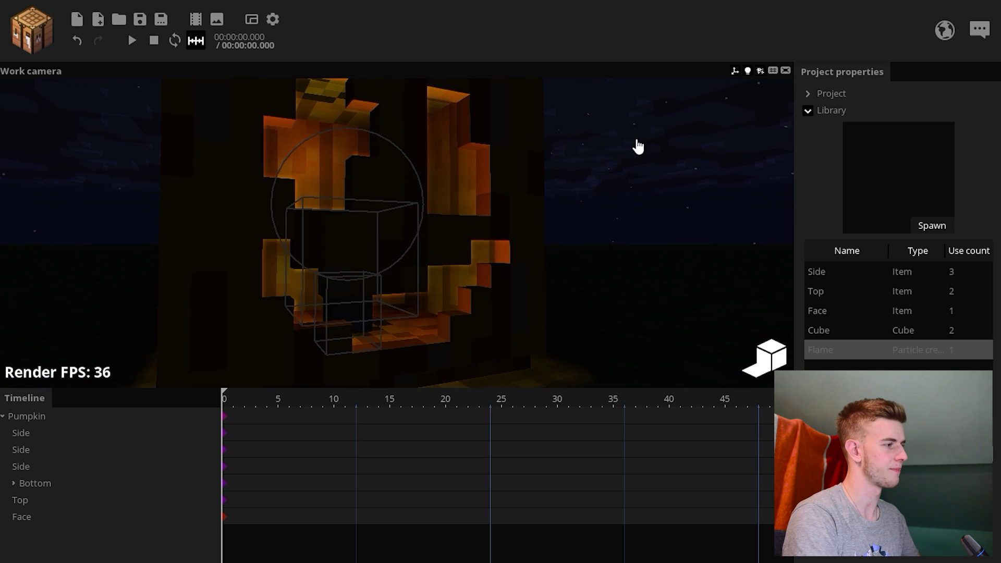
{"action": "left_click", "coordinate": [136, 21]}
Step: Create a cube named Insides and enable Invert for it
{"action": "left_click", "coordinate": [42, 34]}
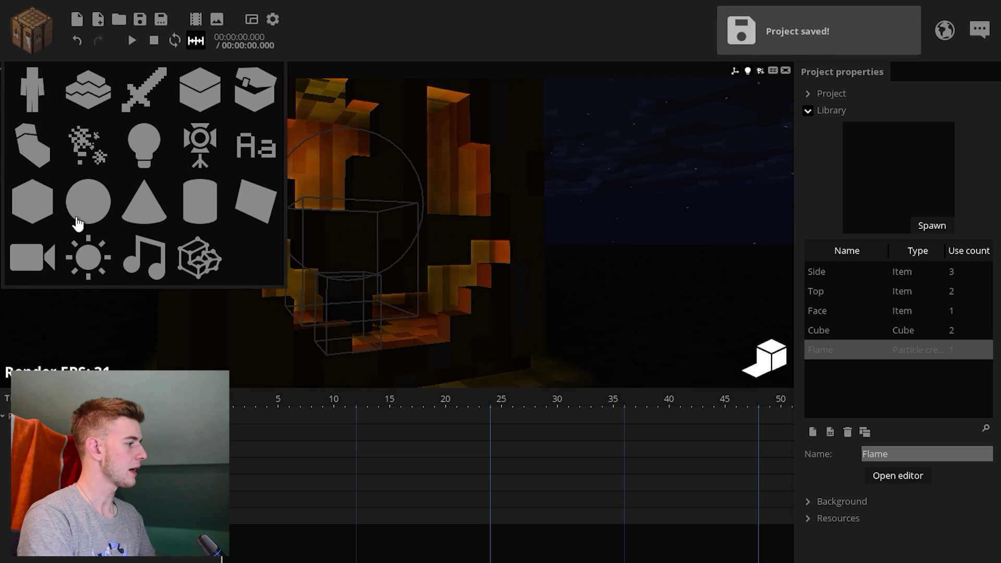
{"action": "left_click", "coordinate": [45, 214]}
{"action": "left_click", "coordinate": [413, 266]}
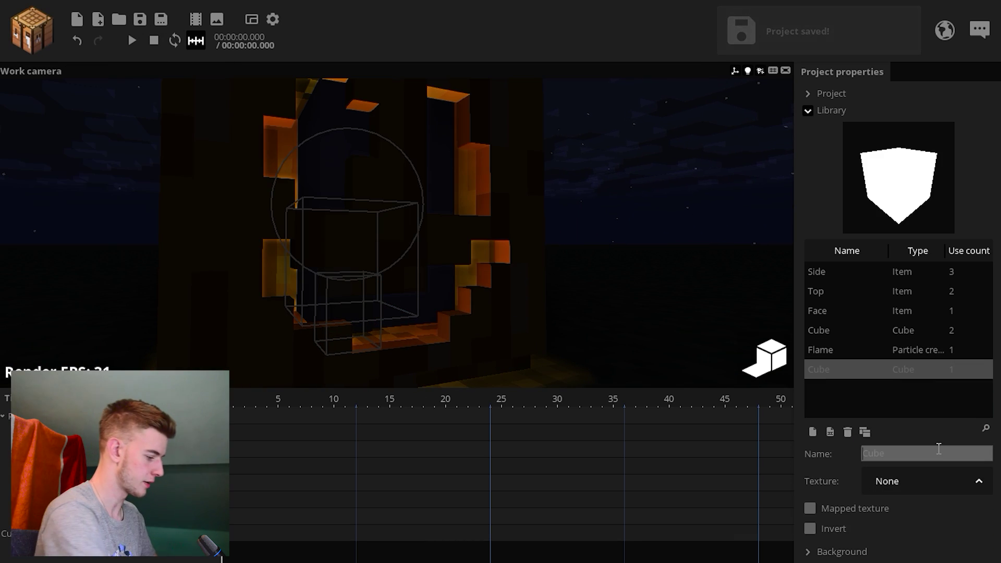
{"action": "left_click", "coordinate": [937, 449]}
{"action": "type", "text": "Insides"}
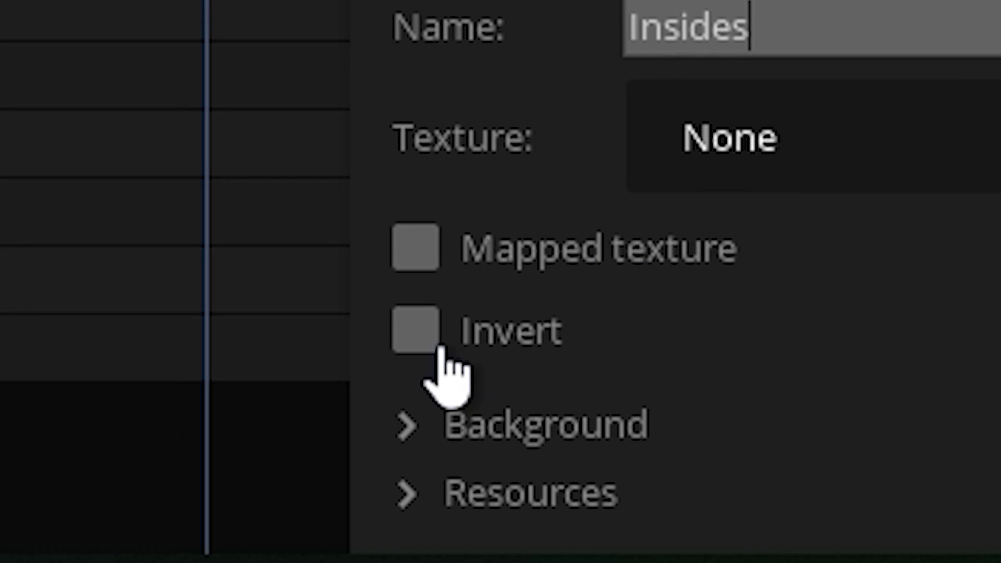
{"action": "left_click", "coordinate": [333, 509]}
Step: Parent the Insides cube to the Pumpkin folder and place it at X 0, Y about 1.05, Z 0
{"action": "left_click", "coordinate": [547, 365]}
{"action": "left_click", "coordinate": [538, 70]}
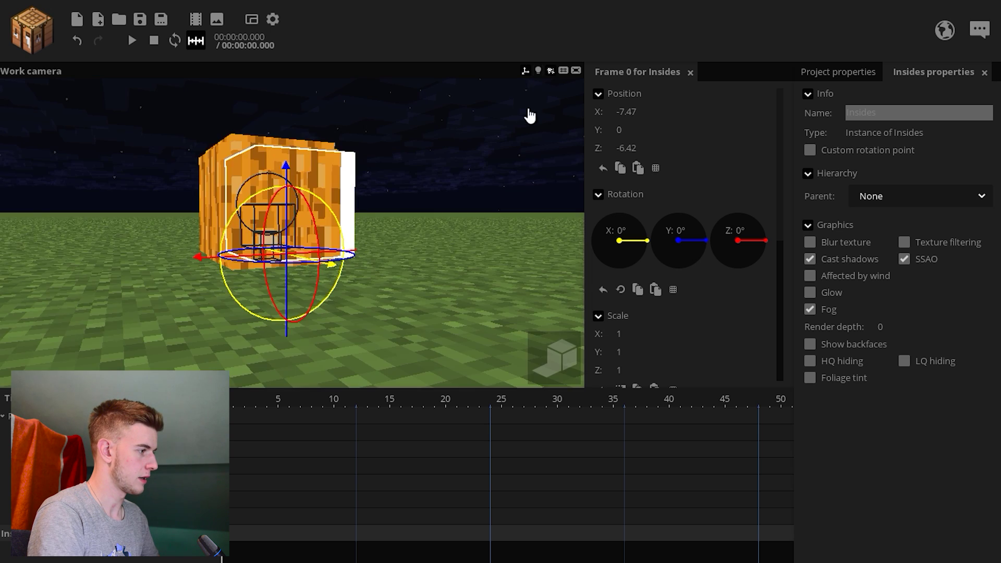
{"action": "mouse_move", "coordinate": [336, 345]}
{"action": "right_mouse_down"}
{"action": "mouse_move", "coordinate": [336, 375]}
{"action": "mouse_move", "coordinate": [318, 360]}
{"action": "mouse_move", "coordinate": [337, 345]}
{"action": "right_mouse_up"}
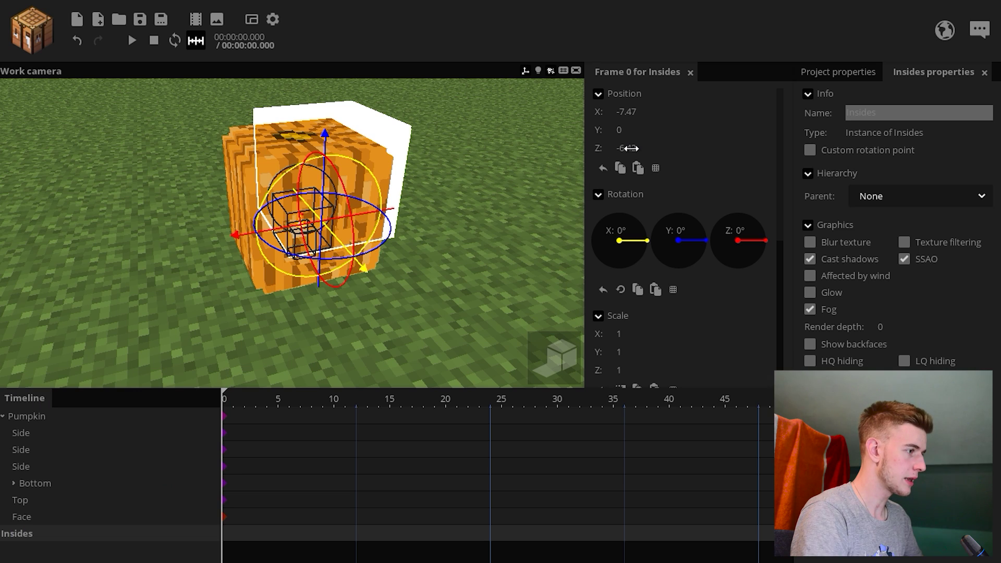
{"action": "left_click_drag", "start_coordinate": [11, 536], "coordinate": [42, 417]}
{"action": "left_click", "coordinate": [635, 130]}
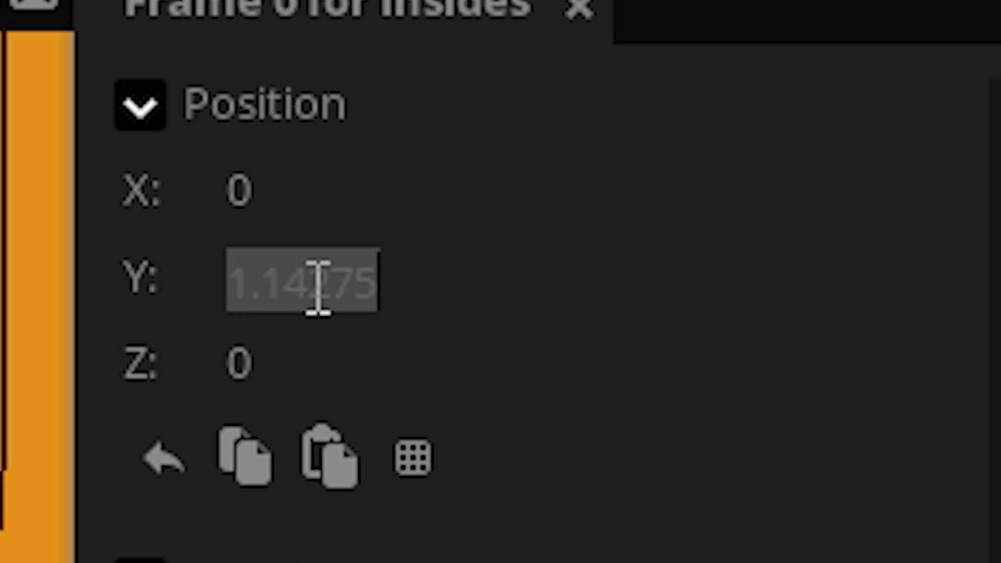
{"action": "type", "text": "1"}
{"action": "mouse_move", "coordinate": [417, 235]}
{"action": "left_mouse_down"}
{"action": "mouse_move", "coordinate": [458, 245]}
{"action": "mouse_move", "coordinate": [427, 235]}
{"action": "left_mouse_up"}
Step: Scale the Insides cube uniformly to 0.85 and turn the rendered preview back on
{"action": "scroll", "coordinate": [628, 333], "scroll_direction": "down", "scroll_amount": 2}
{"action": "left_click", "coordinate": [620, 344]}
{"action": "left_click_drag", "start_coordinate": [634, 292], "coordinate": [628, 290]}
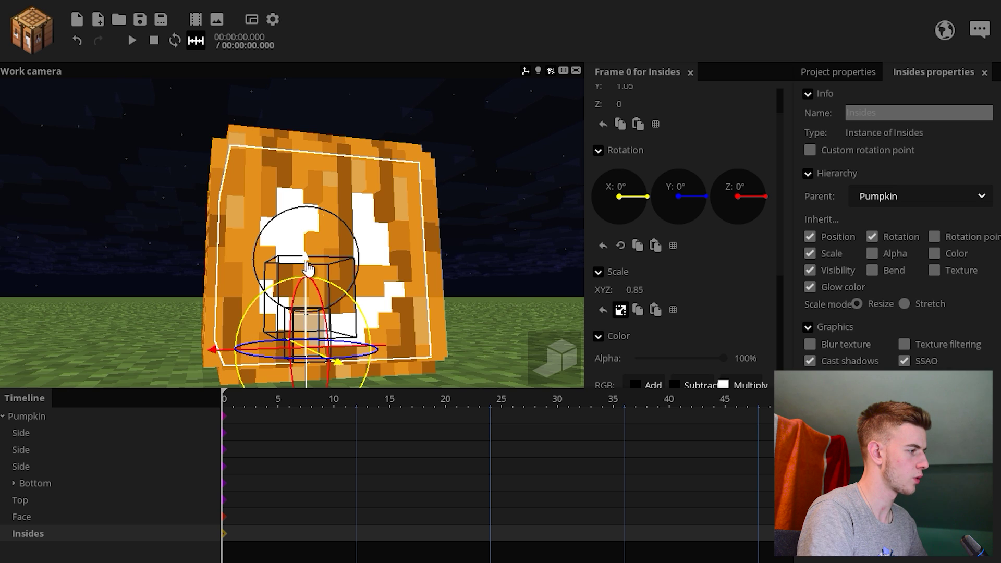
{"action": "left_click_drag", "start_coordinate": [521, 238], "coordinate": [571, 265]}
{"action": "left_click", "coordinate": [538, 70]}
{"action": "left_click", "coordinate": [555, 358]}
{"action": "right_click_drag", "start_coordinate": [503, 265], "coordinate": [503, 286]}
Step: Give the Insides cube a yellow mix color at 100% and lower its alpha to about 34%
{"action": "scroll", "coordinate": [778, 178], "scroll_direction": "down", "scroll_amount": 4}
{"action": "left_click", "coordinate": [683, 254]}
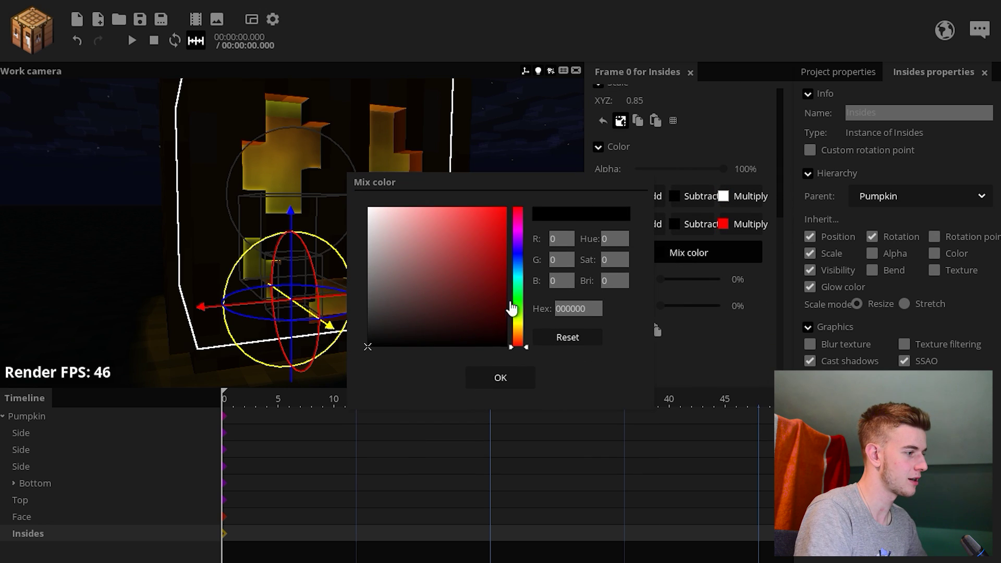
{"action": "left_click_drag", "start_coordinate": [520, 334], "coordinate": [519, 322]}
{"action": "left_click", "coordinate": [516, 380]}
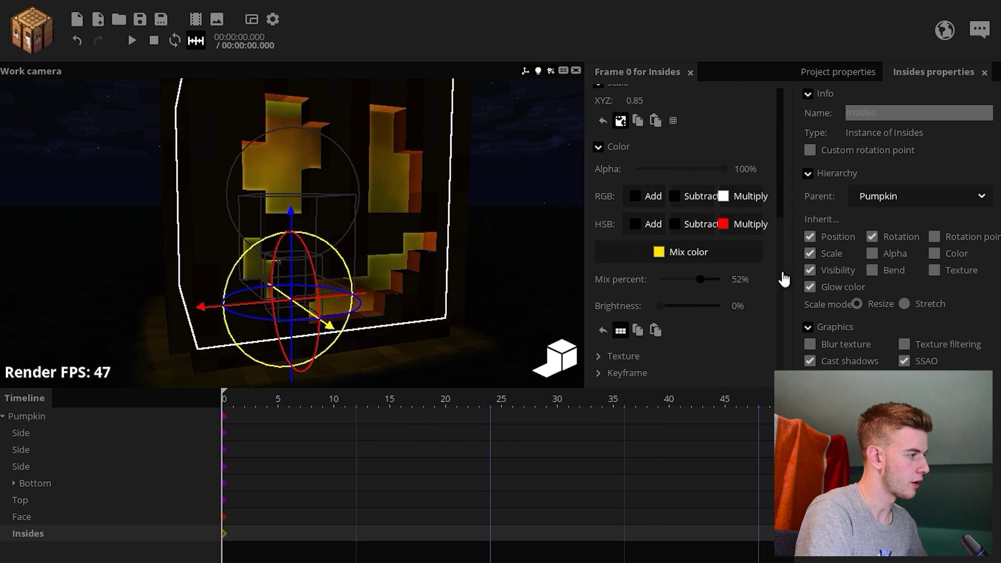
{"action": "right_click_drag", "start_coordinate": [449, 255], "coordinate": [468, 255]}
{"action": "left_click", "coordinate": [670, 169]}
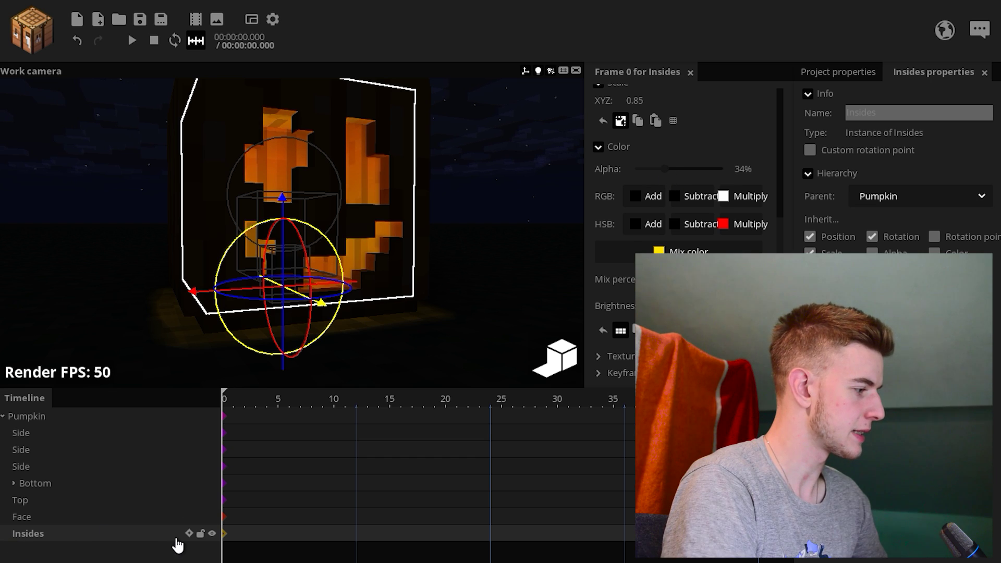
Step: Compare the pumpkin's glow with the Insides cube hidden and shown
{"action": "left_click", "coordinate": [211, 534]}
{"action": "left_click", "coordinate": [211, 533]}
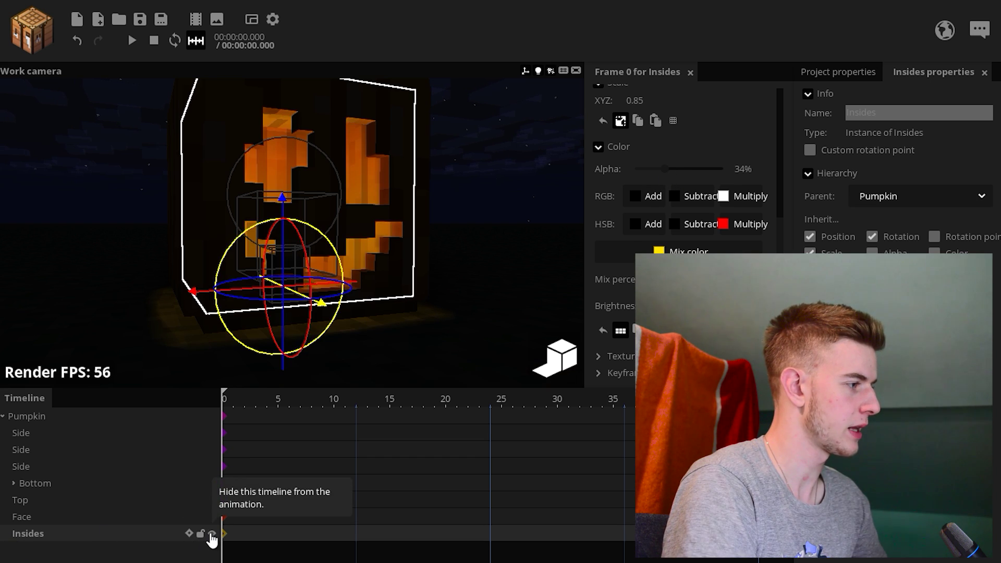
{"action": "left_click", "coordinate": [467, 281]}
{"action": "left_click_drag", "start_coordinate": [467, 282], "coordinate": [510, 280]}
{"action": "middle_click_drag", "start_coordinate": [509, 280], "coordinate": [514, 274]}
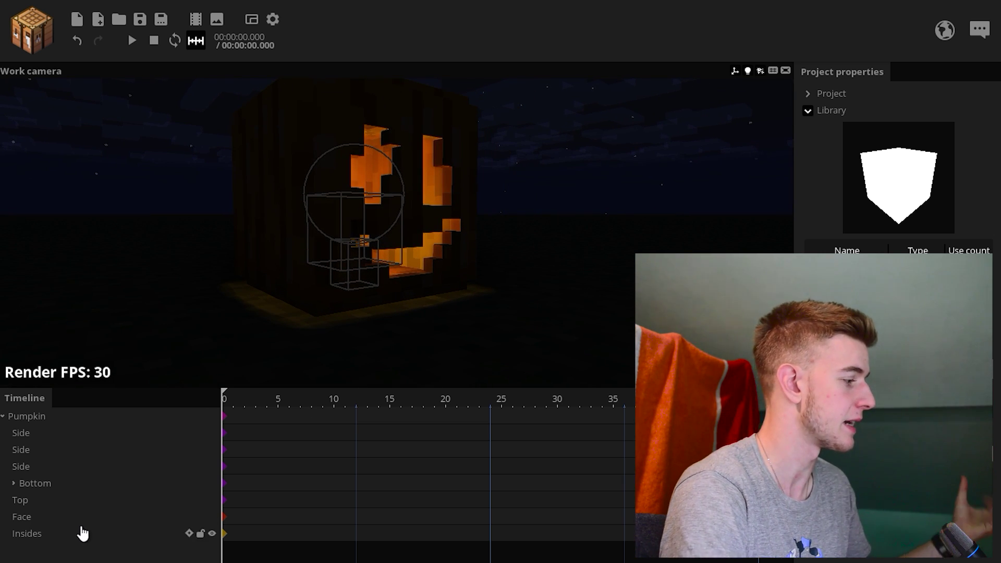
{"action": "left_click", "coordinate": [80, 532]}
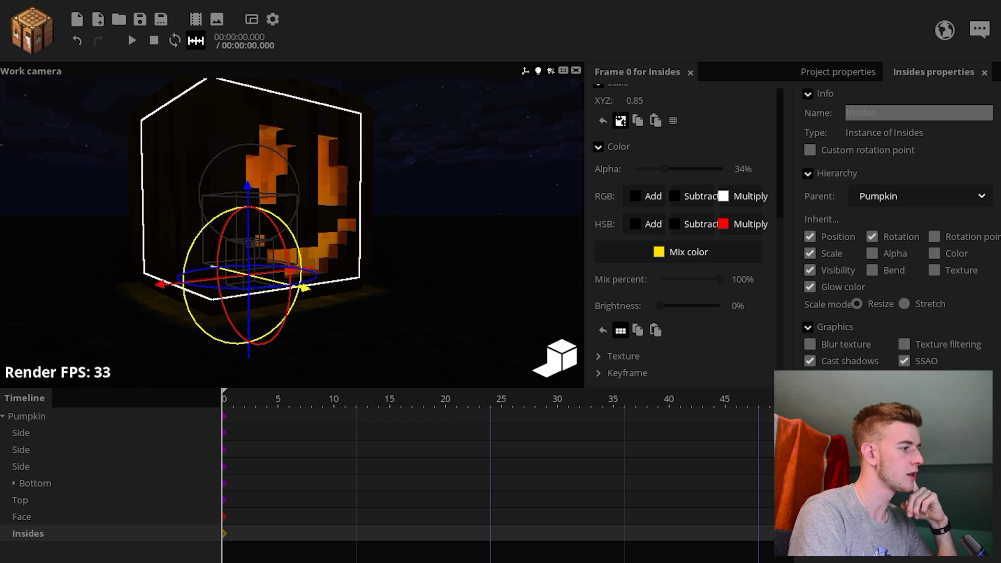
{"action": "mouse_move", "coordinate": [492, 308]}
{"action": "left_mouse_down"}
{"action": "mouse_move", "coordinate": [437, 311]}
{"action": "mouse_move", "coordinate": [454, 338]}
{"action": "mouse_move", "coordinate": [526, 342]}
{"action": "mouse_move", "coordinate": [438, 328]}
{"action": "mouse_move", "coordinate": [454, 308]}
{"action": "mouse_move", "coordinate": [488, 305]}
{"action": "left_mouse_up"}
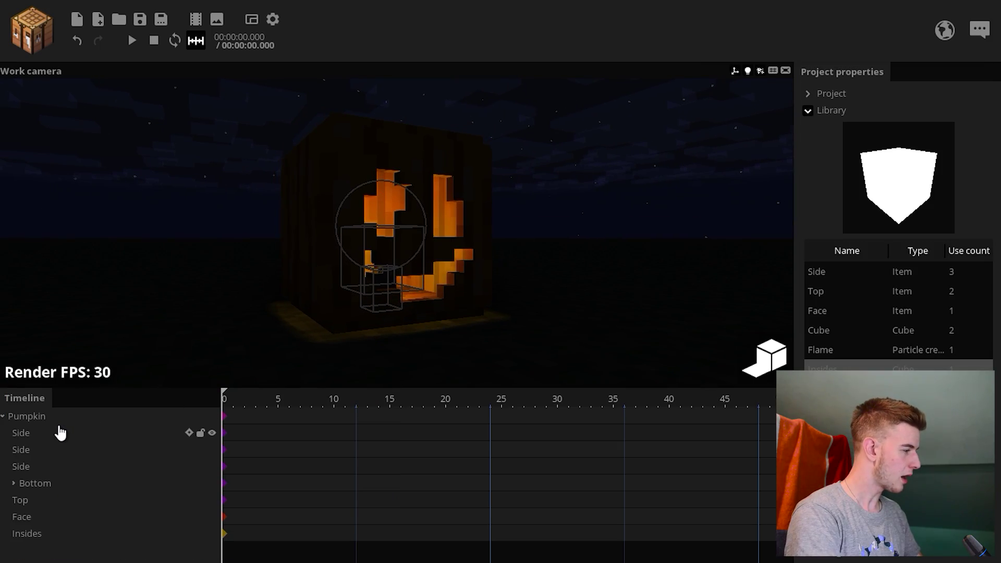
Step: Enable color inheritance for all the parts inside the Pumpkin folder
{"action": "left_click", "coordinate": [36, 432]}
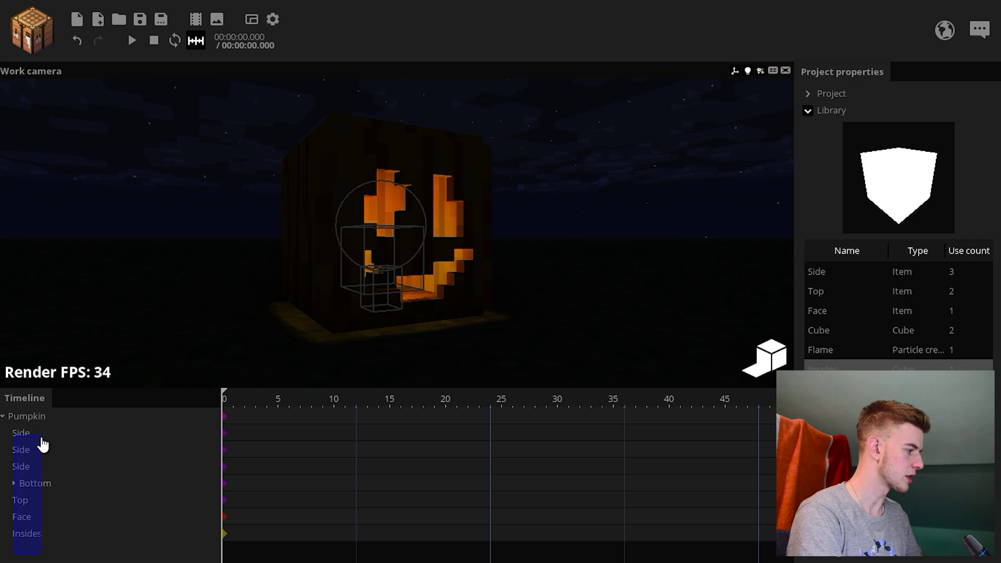
{"action": "left_click", "coordinate": [18, 500]}
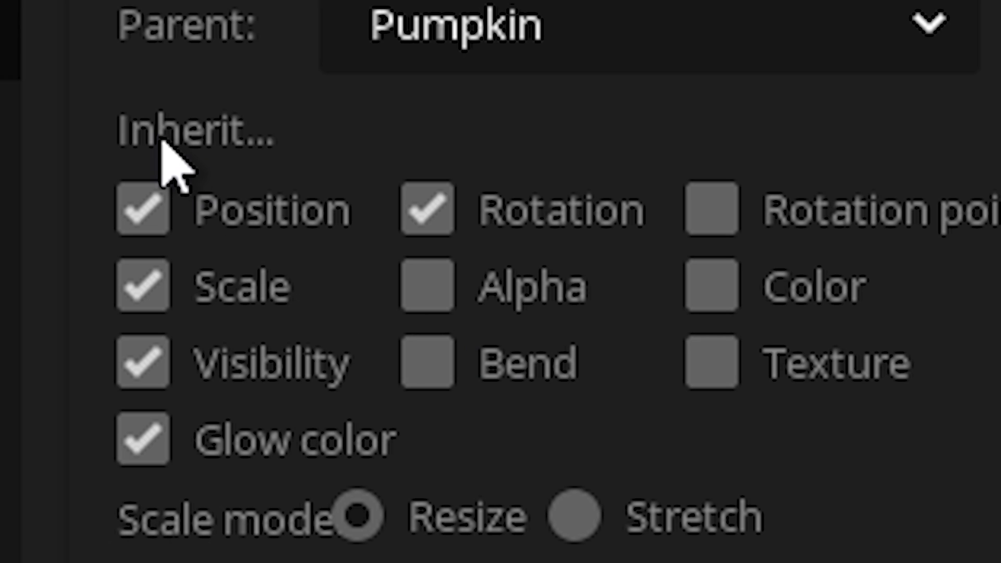
{"action": "left_click", "coordinate": [710, 292]}
{"action": "left_click_drag", "start_coordinate": [28, 538], "coordinate": [33, 421]}
Step: Raise the Pumpkin folder's brightness to about 19%
{"action": "left_click", "coordinate": [46, 417]}
{"action": "left_click_drag", "start_coordinate": [666, 324], "coordinate": [675, 344]}
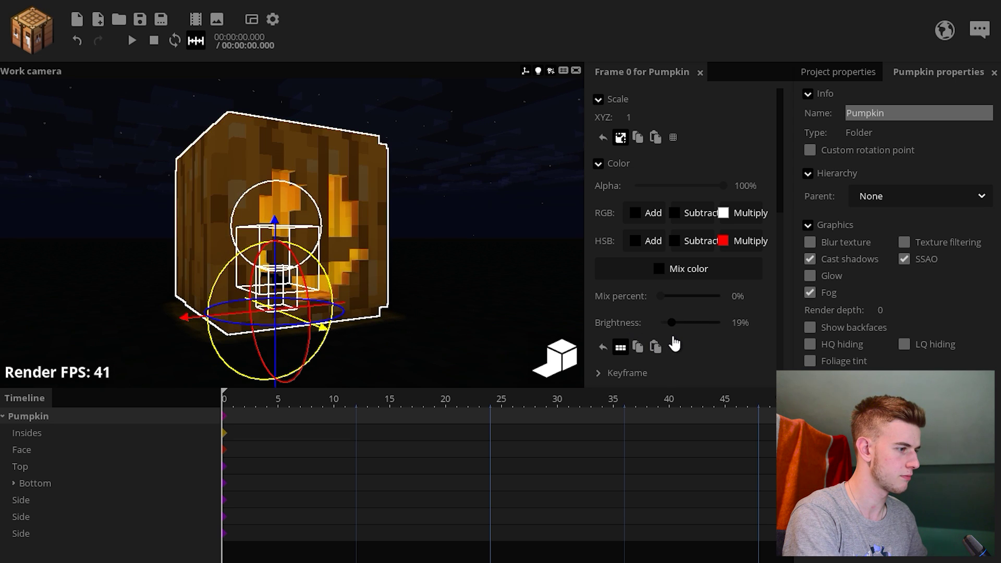
{"action": "left_click", "coordinate": [500, 263]}
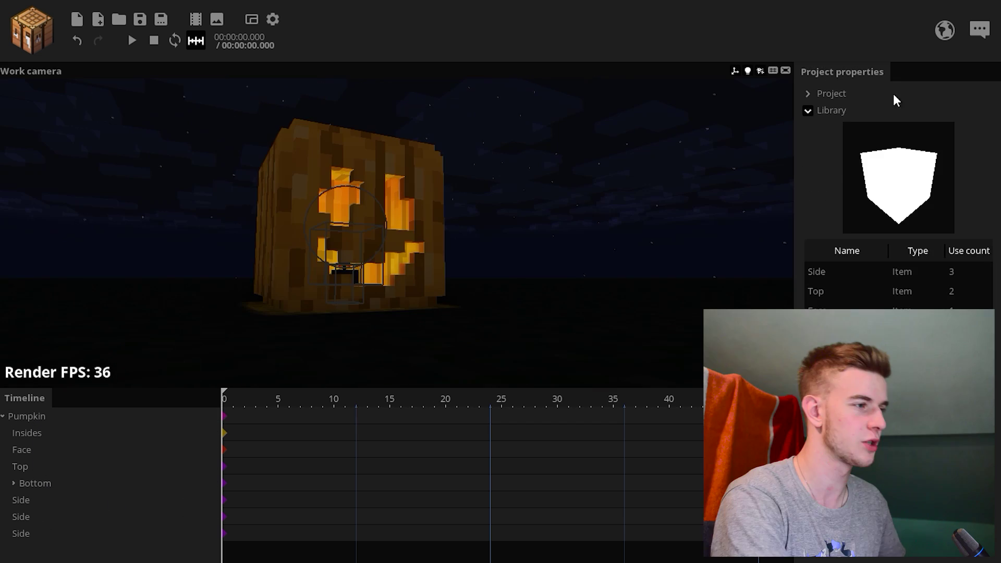
Step: Shift the background's time of day slightly toward twilight
{"action": "left_click", "coordinate": [833, 111]}
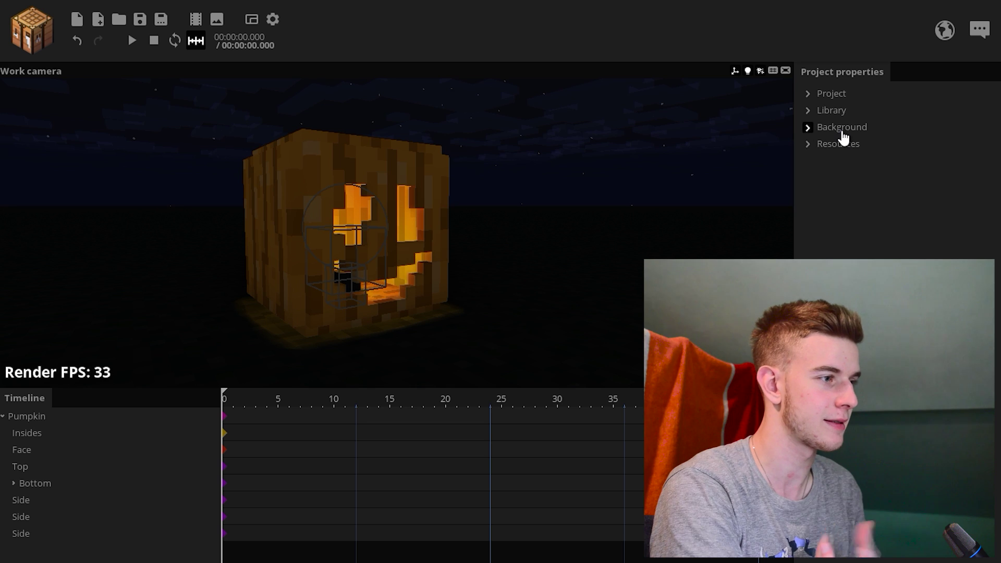
{"action": "left_click", "coordinate": [840, 128]}
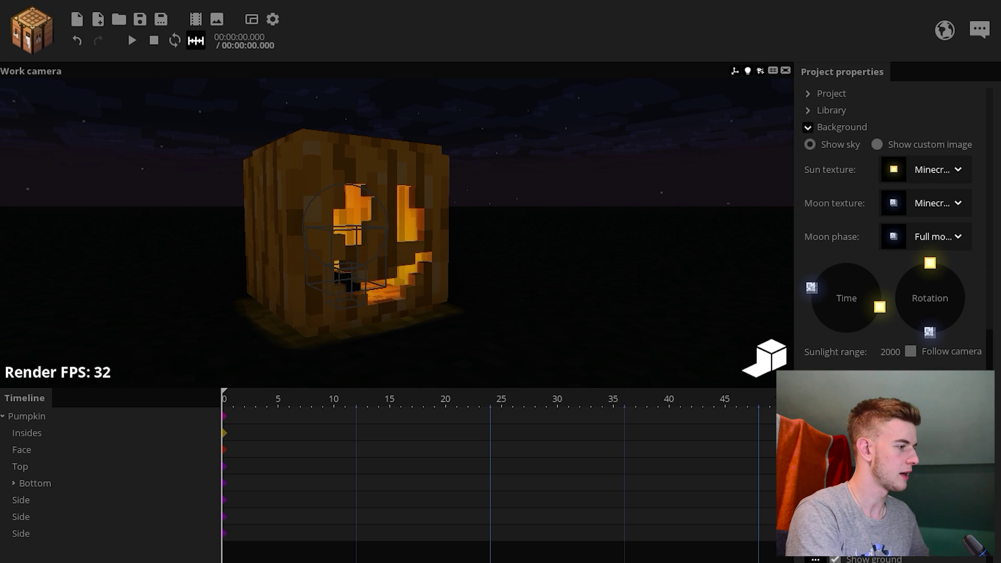
Step: Add a camera that frames the front of the glowing pumpkin
{"action": "right_click_drag", "start_coordinate": [607, 256], "coordinate": [608, 256]}
{"action": "key", "text": "s"}
{"action": "left_click", "coordinate": [33, 32]}
{"action": "left_click", "coordinate": [32, 257]}
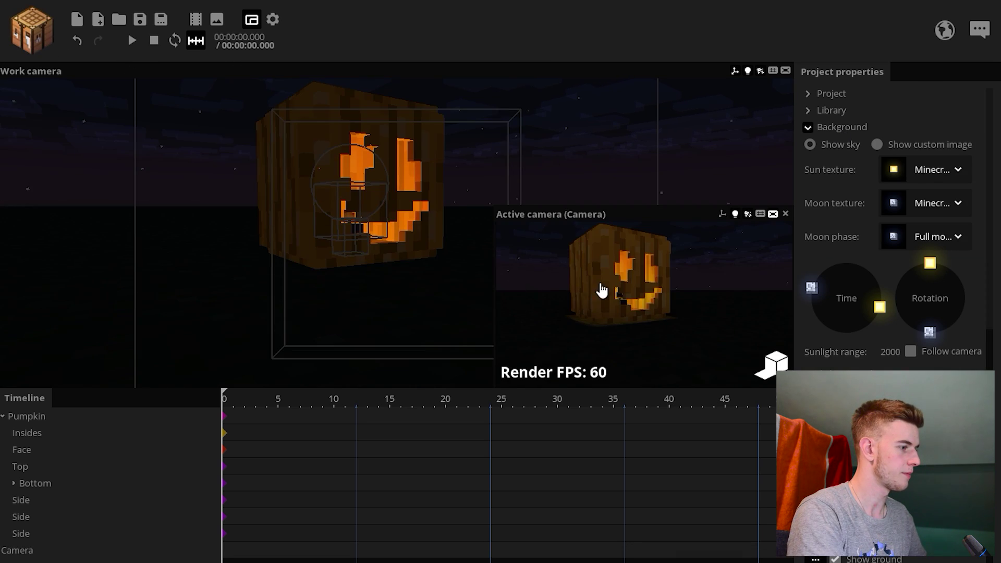
Step: Enable bloom on the camera with threshold 62%, radius 122% and intensity 70%, and reframe it on the pumpkin
{"action": "scroll", "coordinate": [677, 308], "scroll_direction": "down", "scroll_amount": 1}
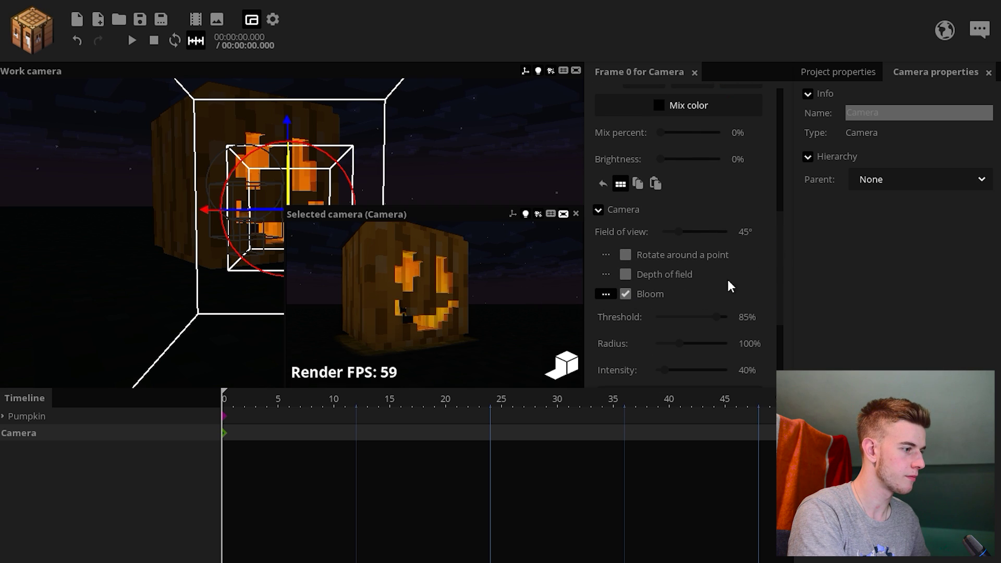
{"action": "right_click_drag", "start_coordinate": [434, 303], "coordinate": [435, 304]}
{"action": "key", "text": "s"}
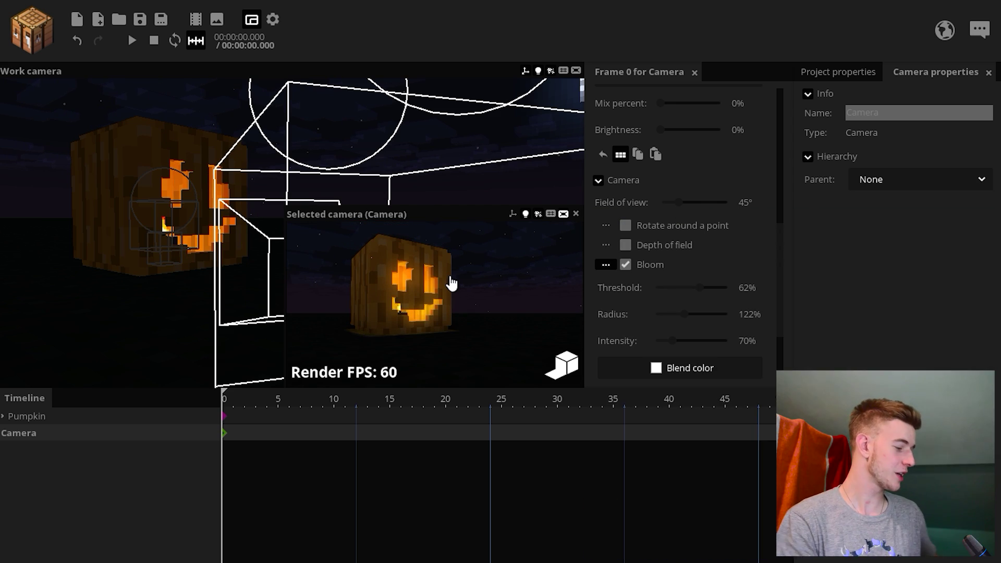
Step: Tilt the pumpkin's Top lid open around its hinge
{"action": "left_click_drag", "start_coordinate": [135, 172], "coordinate": [161, 214]}
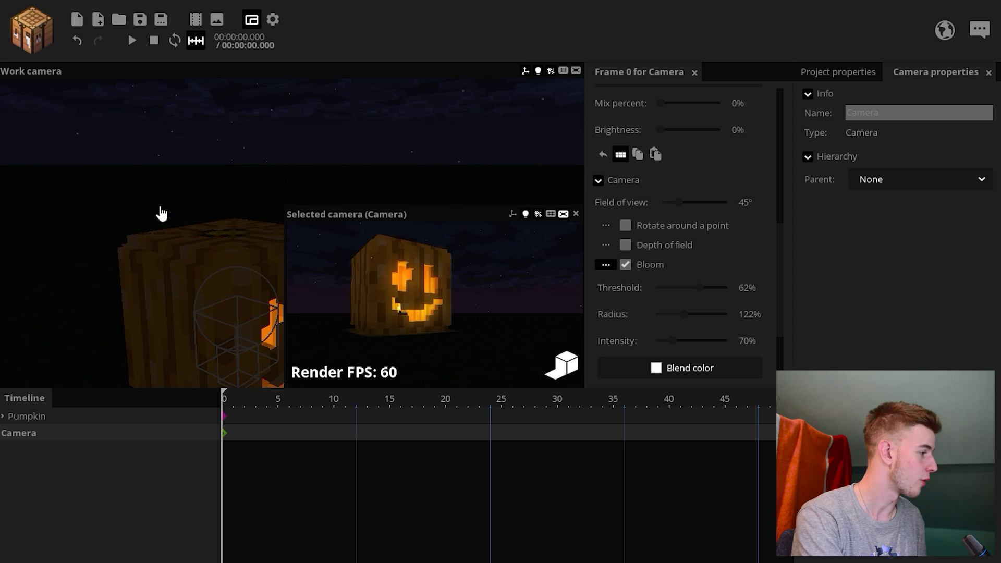
{"action": "left_click", "coordinate": [3, 416]}
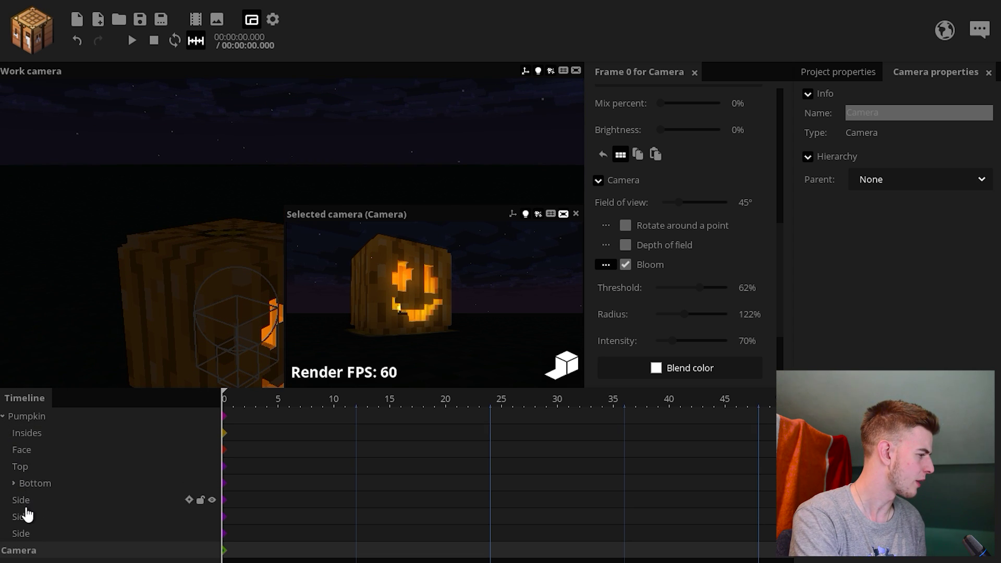
{"action": "left_click", "coordinate": [20, 468]}
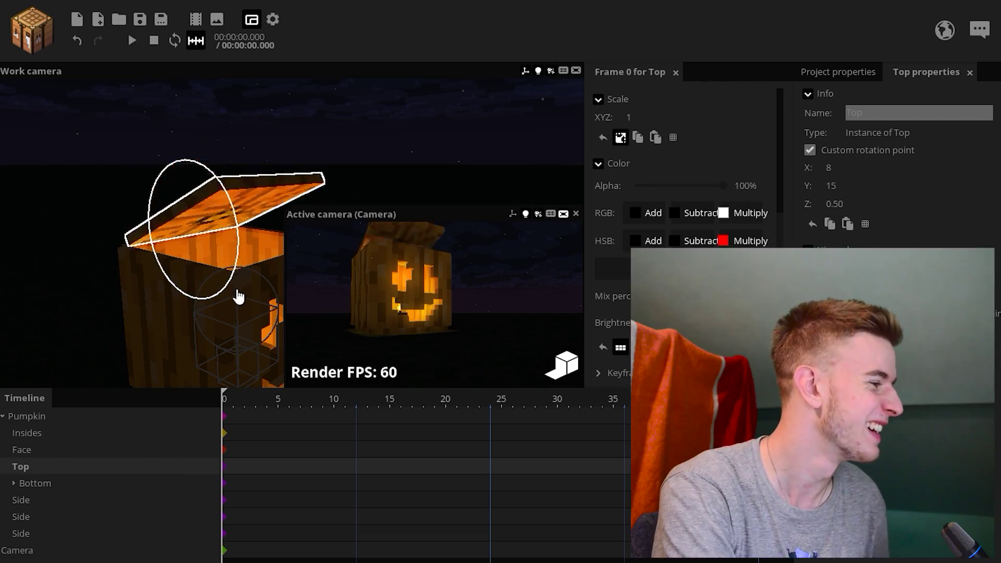